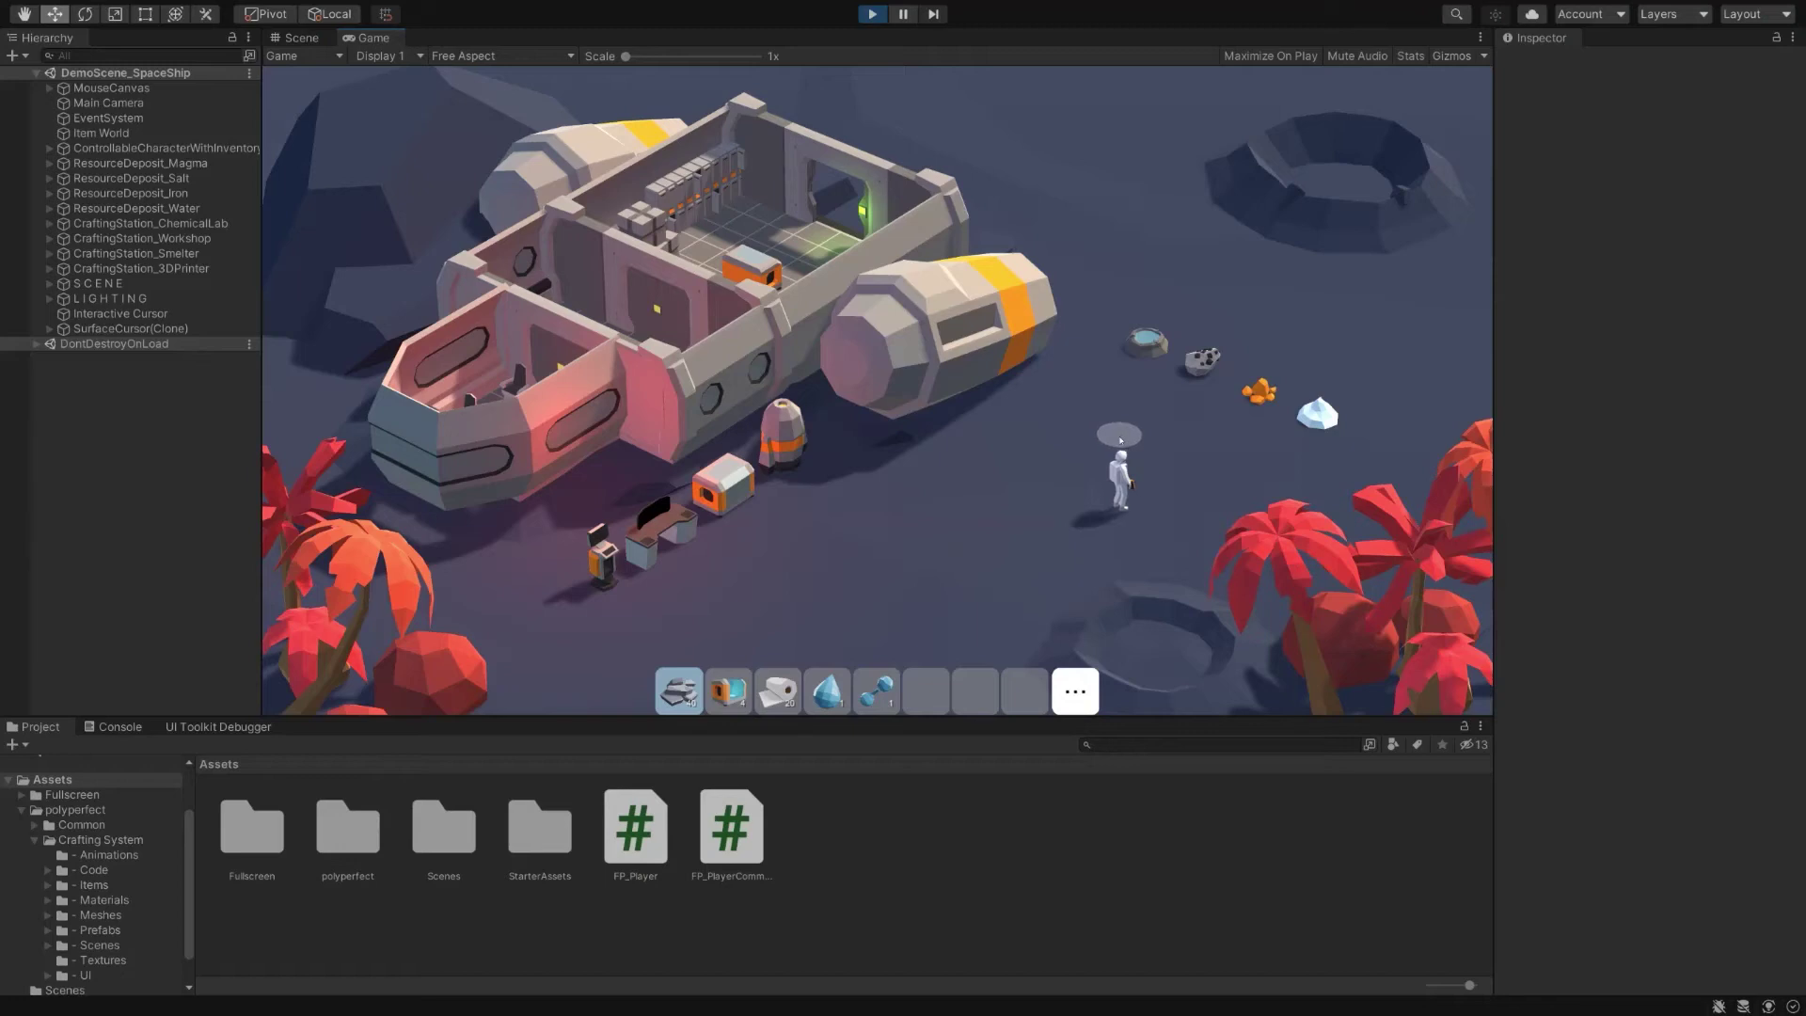
Walk the astronaut up and to the left onto a chosen ground spot in the spaceship demo.
{"action": "key", "text": "w"}
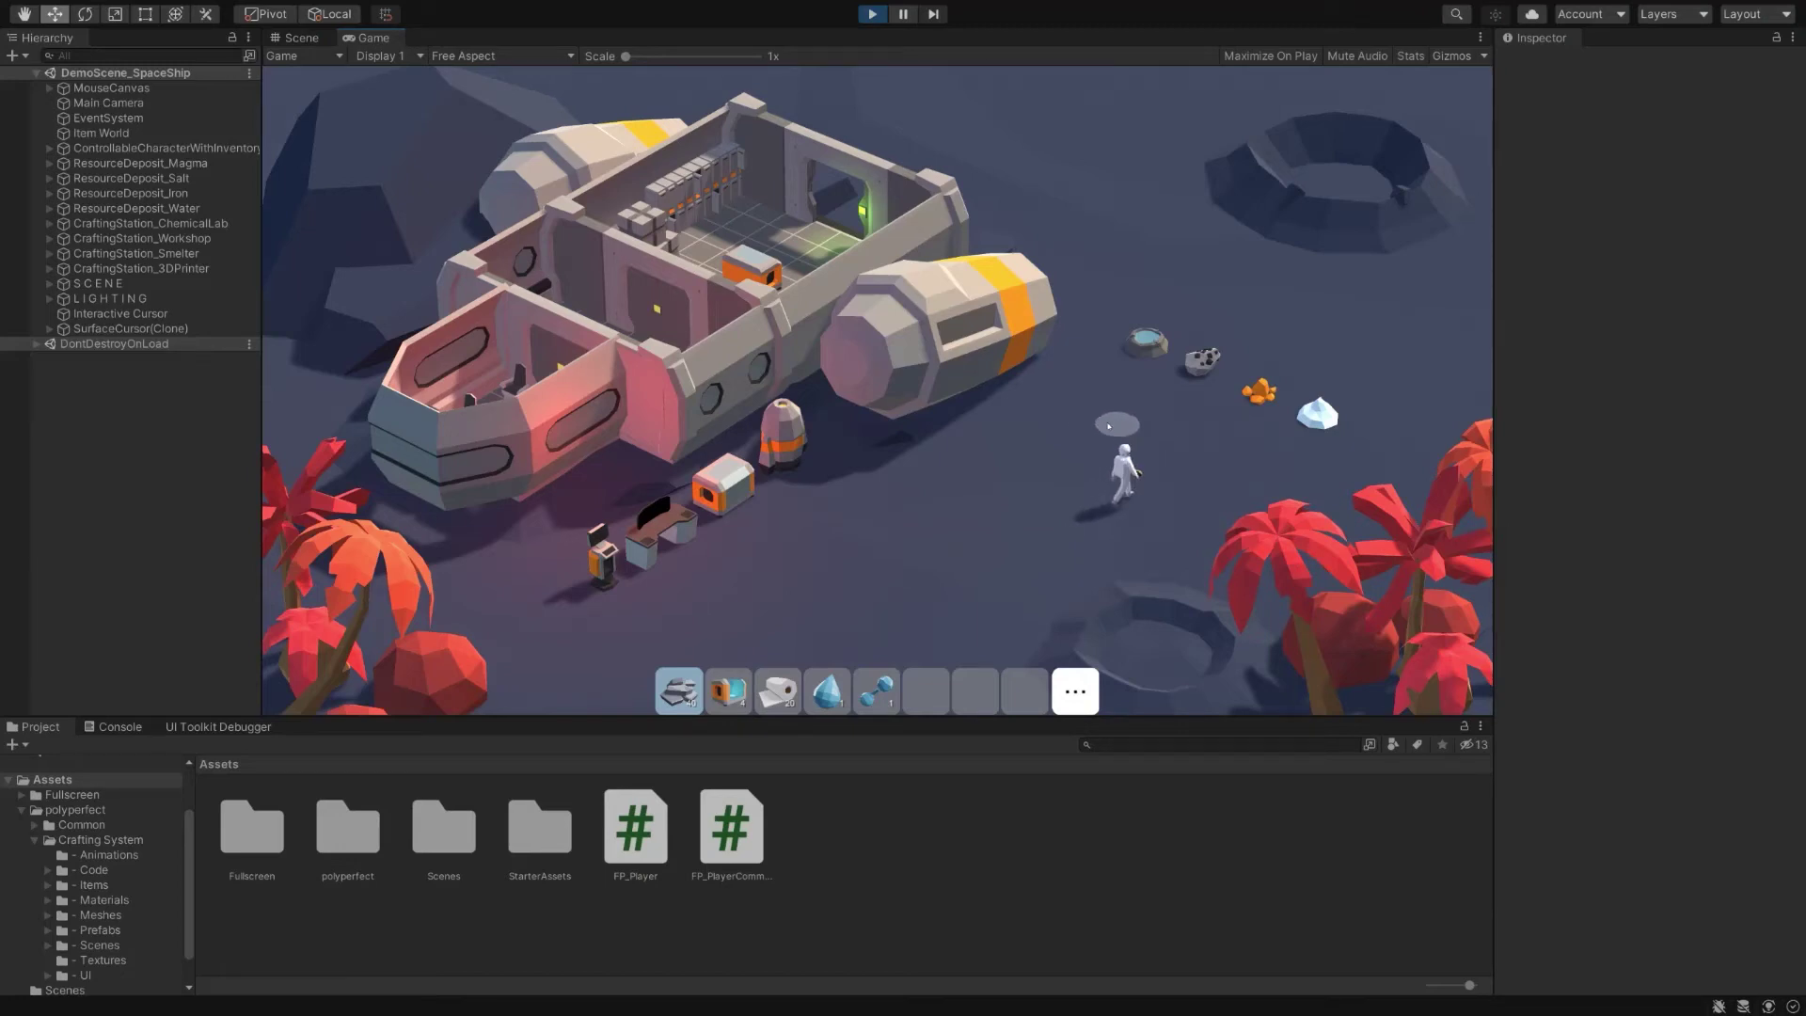
{"action": "left_click", "coordinate": [926, 571]}
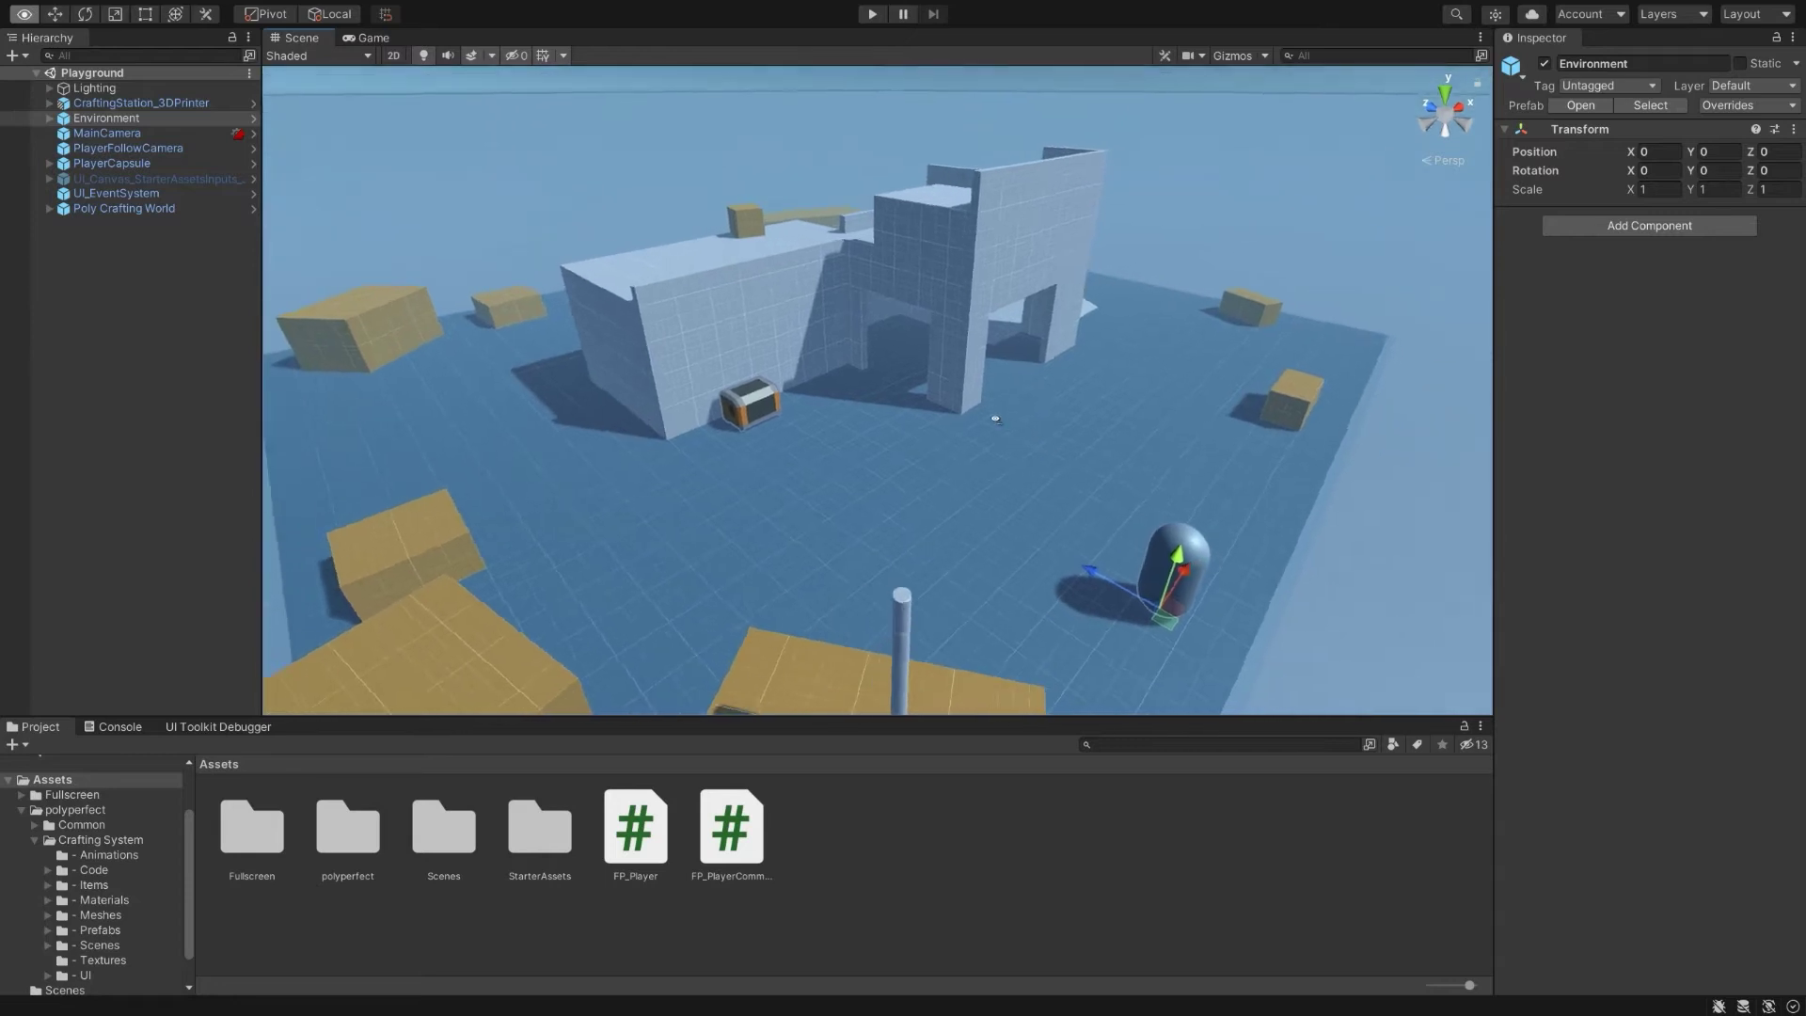
Play the Playground scene, walk to the 3D Printer, and open then close its recipe window.
{"action": "left_click_drag", "start_coordinate": [996, 418], "coordinate": [1064, 432], "text": "alt"}
{"action": "left_click", "coordinate": [873, 13]}
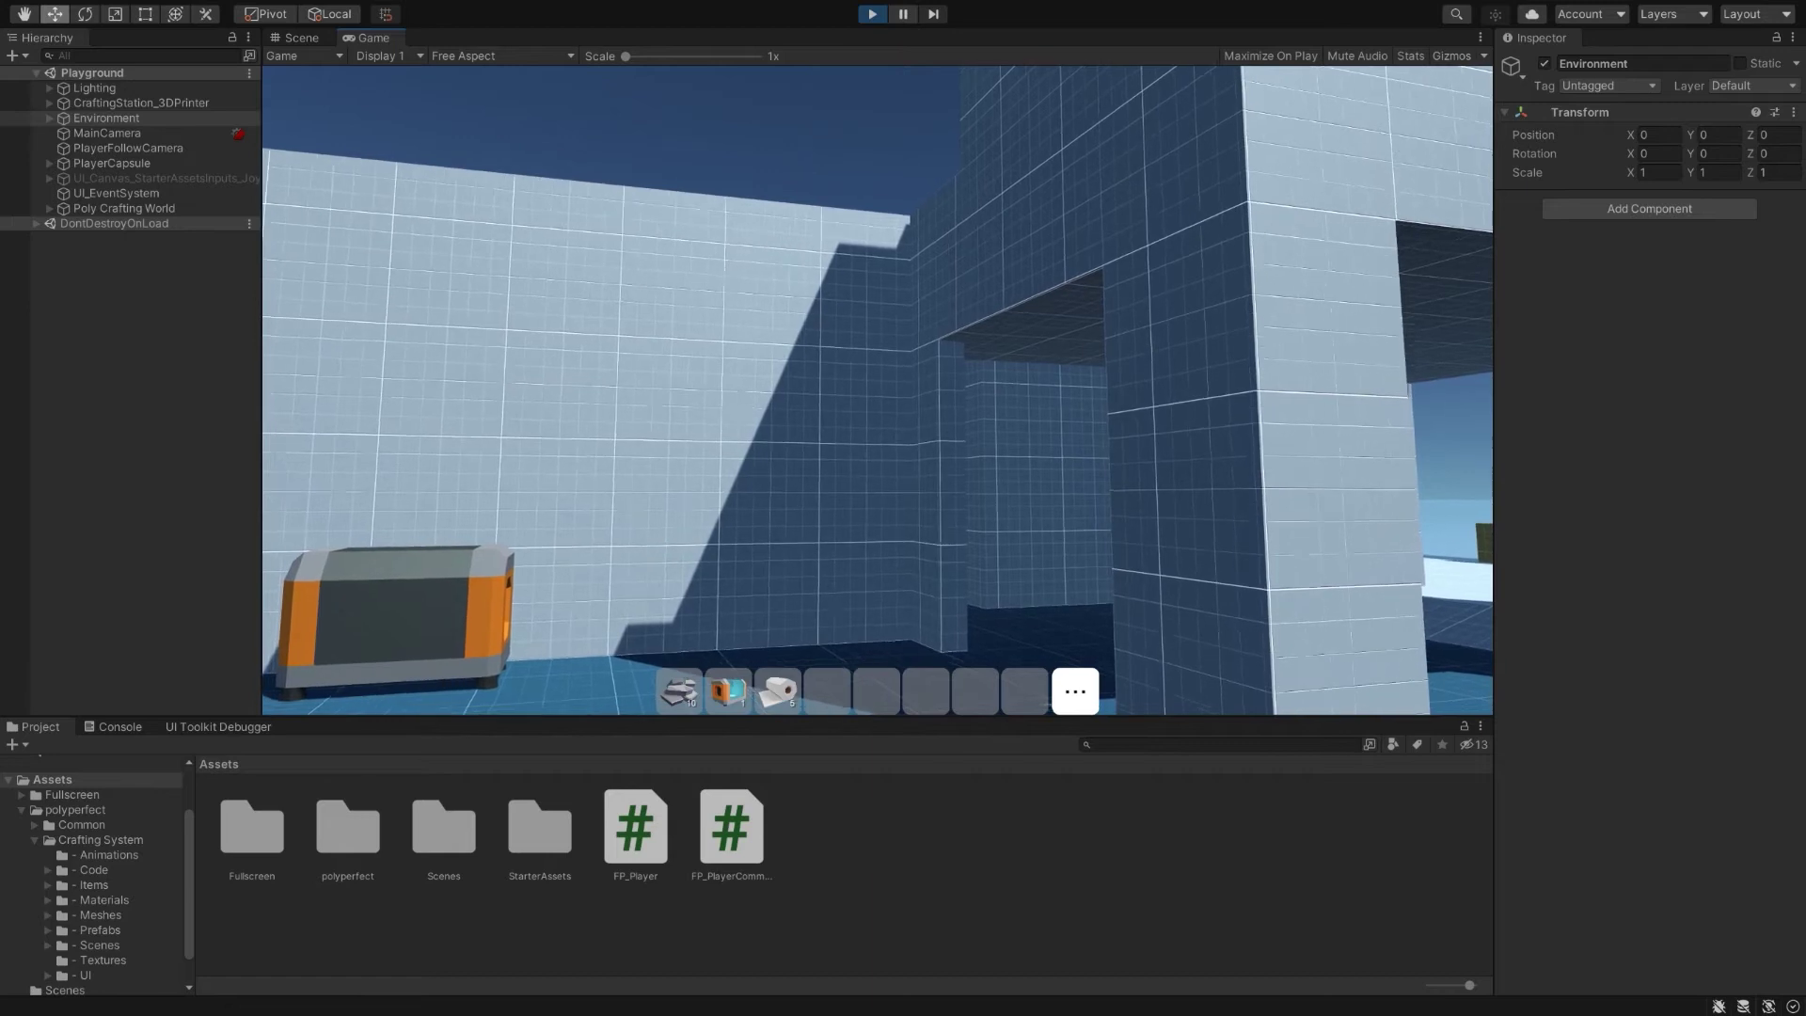
{"action": "key", "text": "s"}
{"action": "key", "text": "d"}
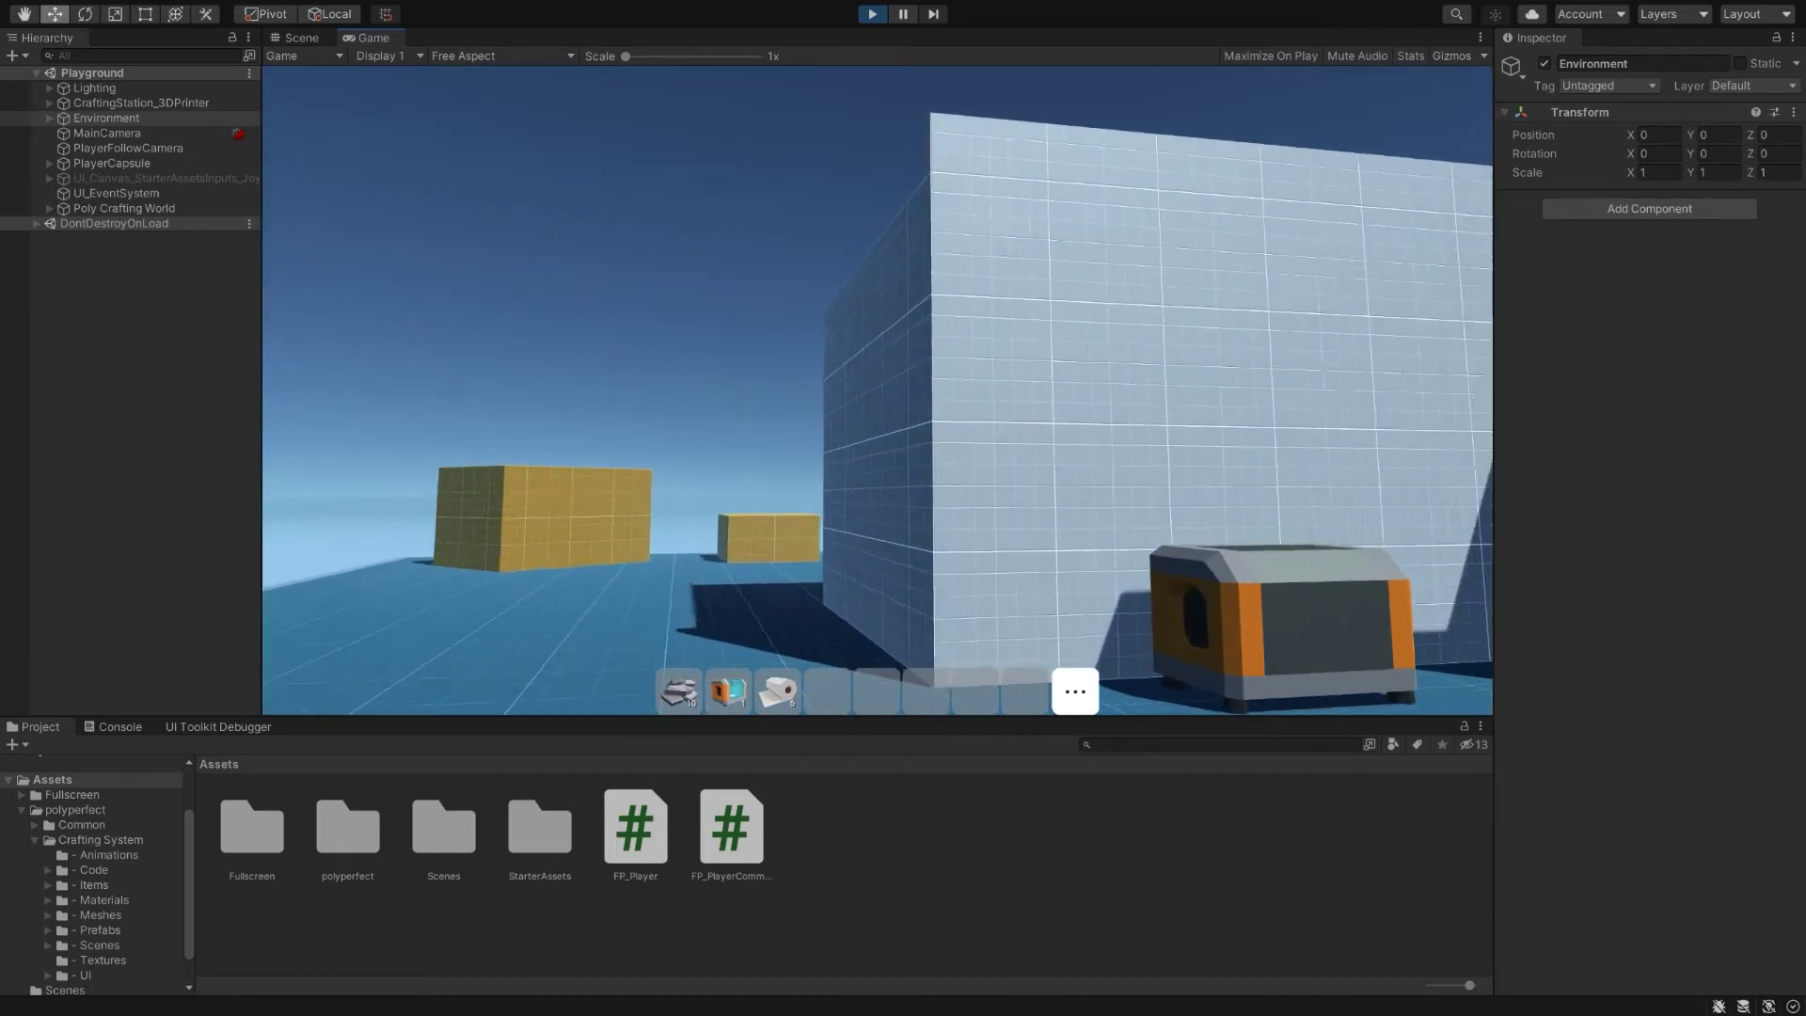
{"action": "key", "text": "w"}
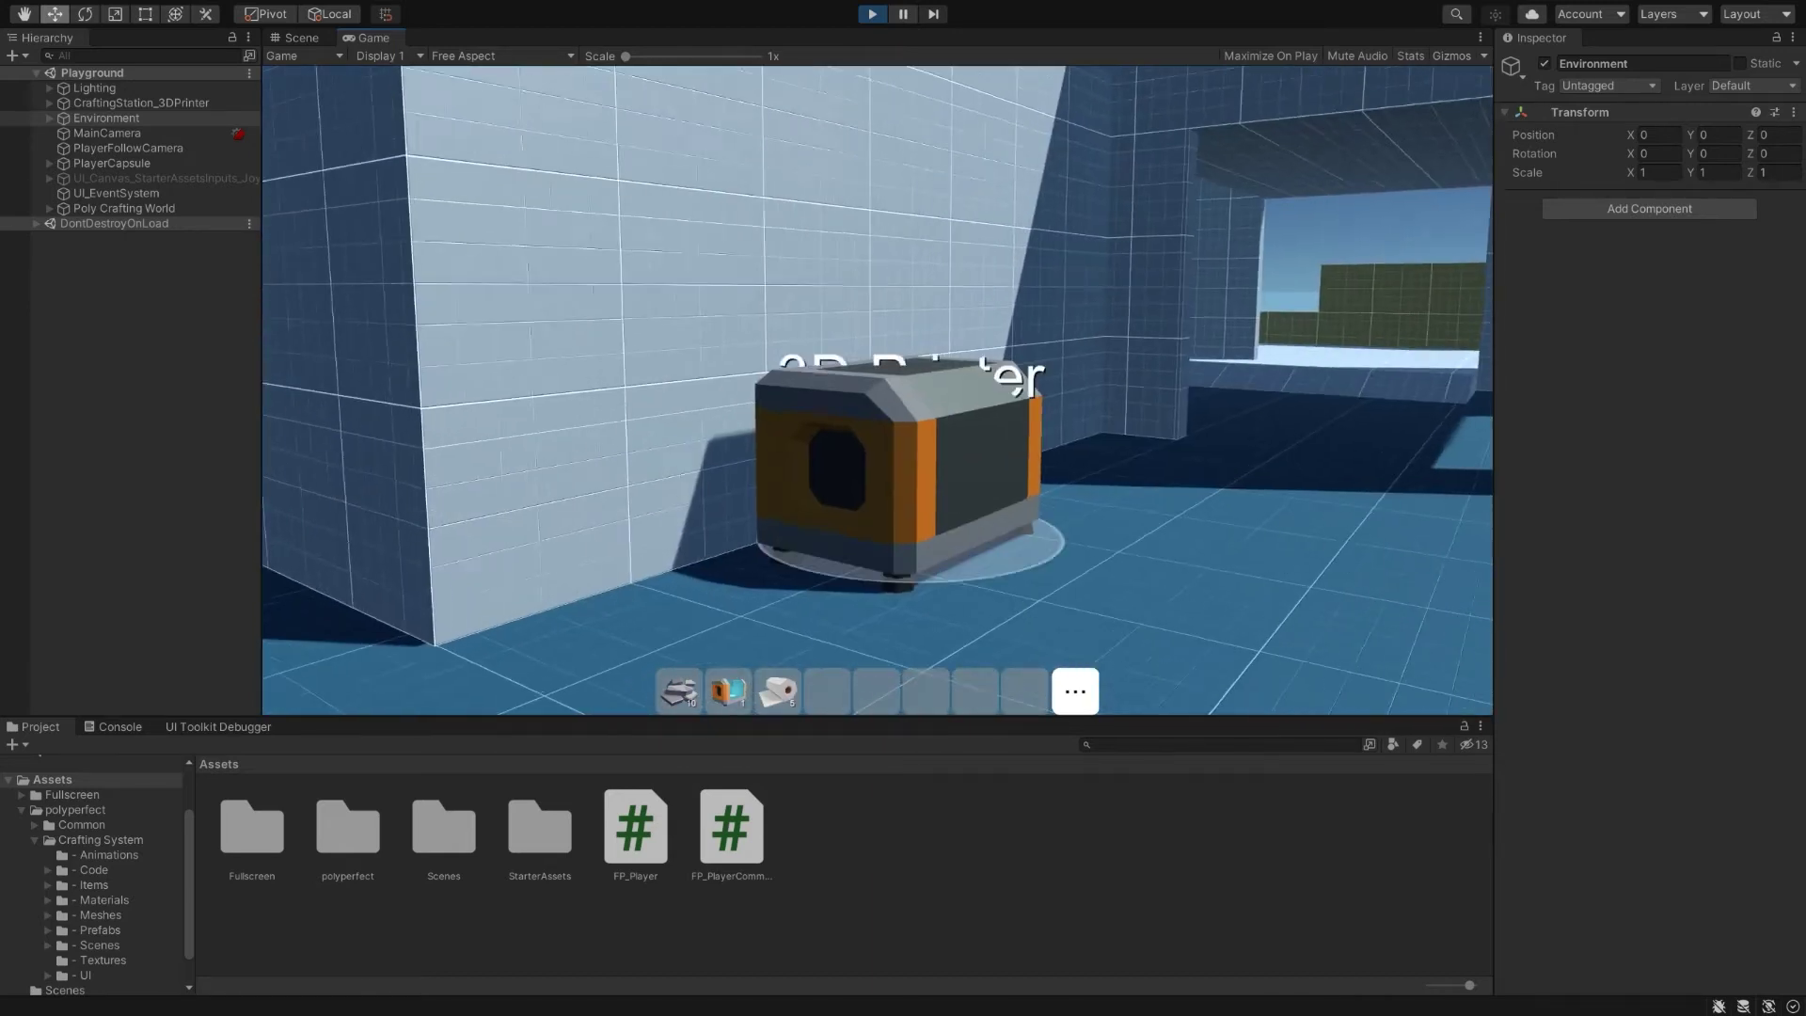
{"action": "key", "text": "e"}
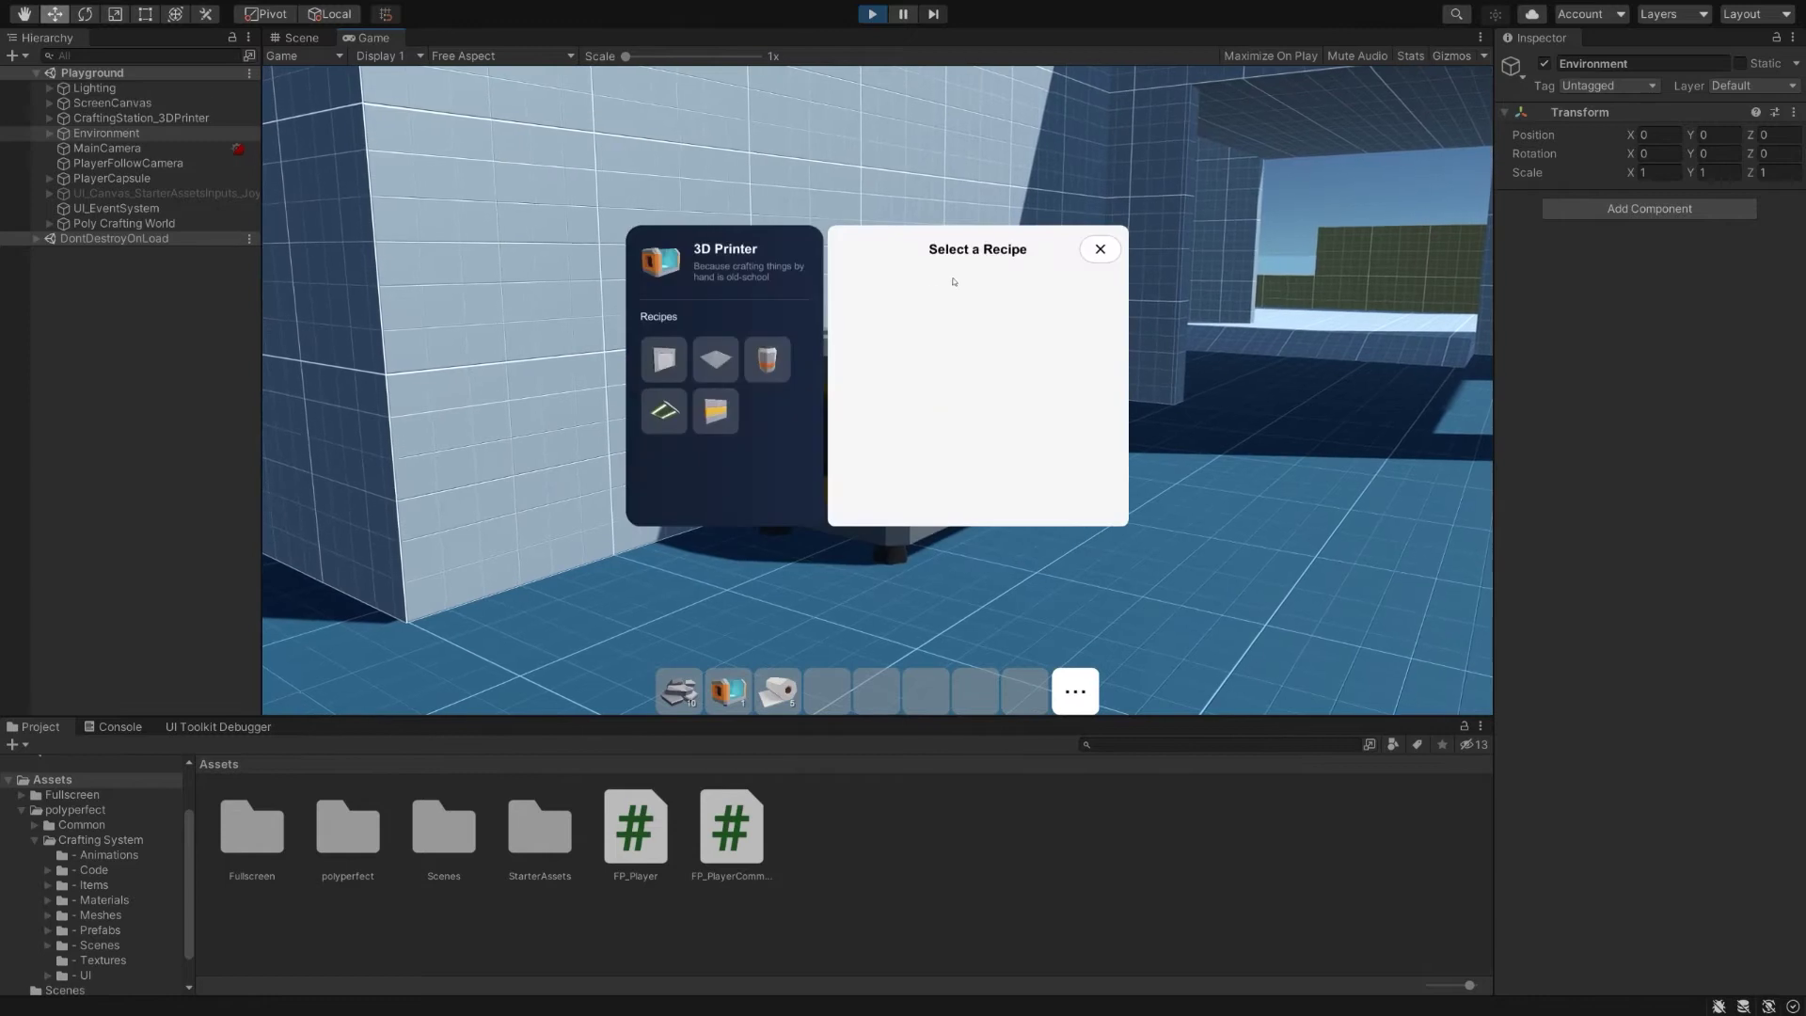
{"action": "left_click", "coordinate": [1099, 249]}
Step away from the printer and open then close the inventory window.
{"action": "key", "text": "d"}
{"action": "key", "text": "i"}
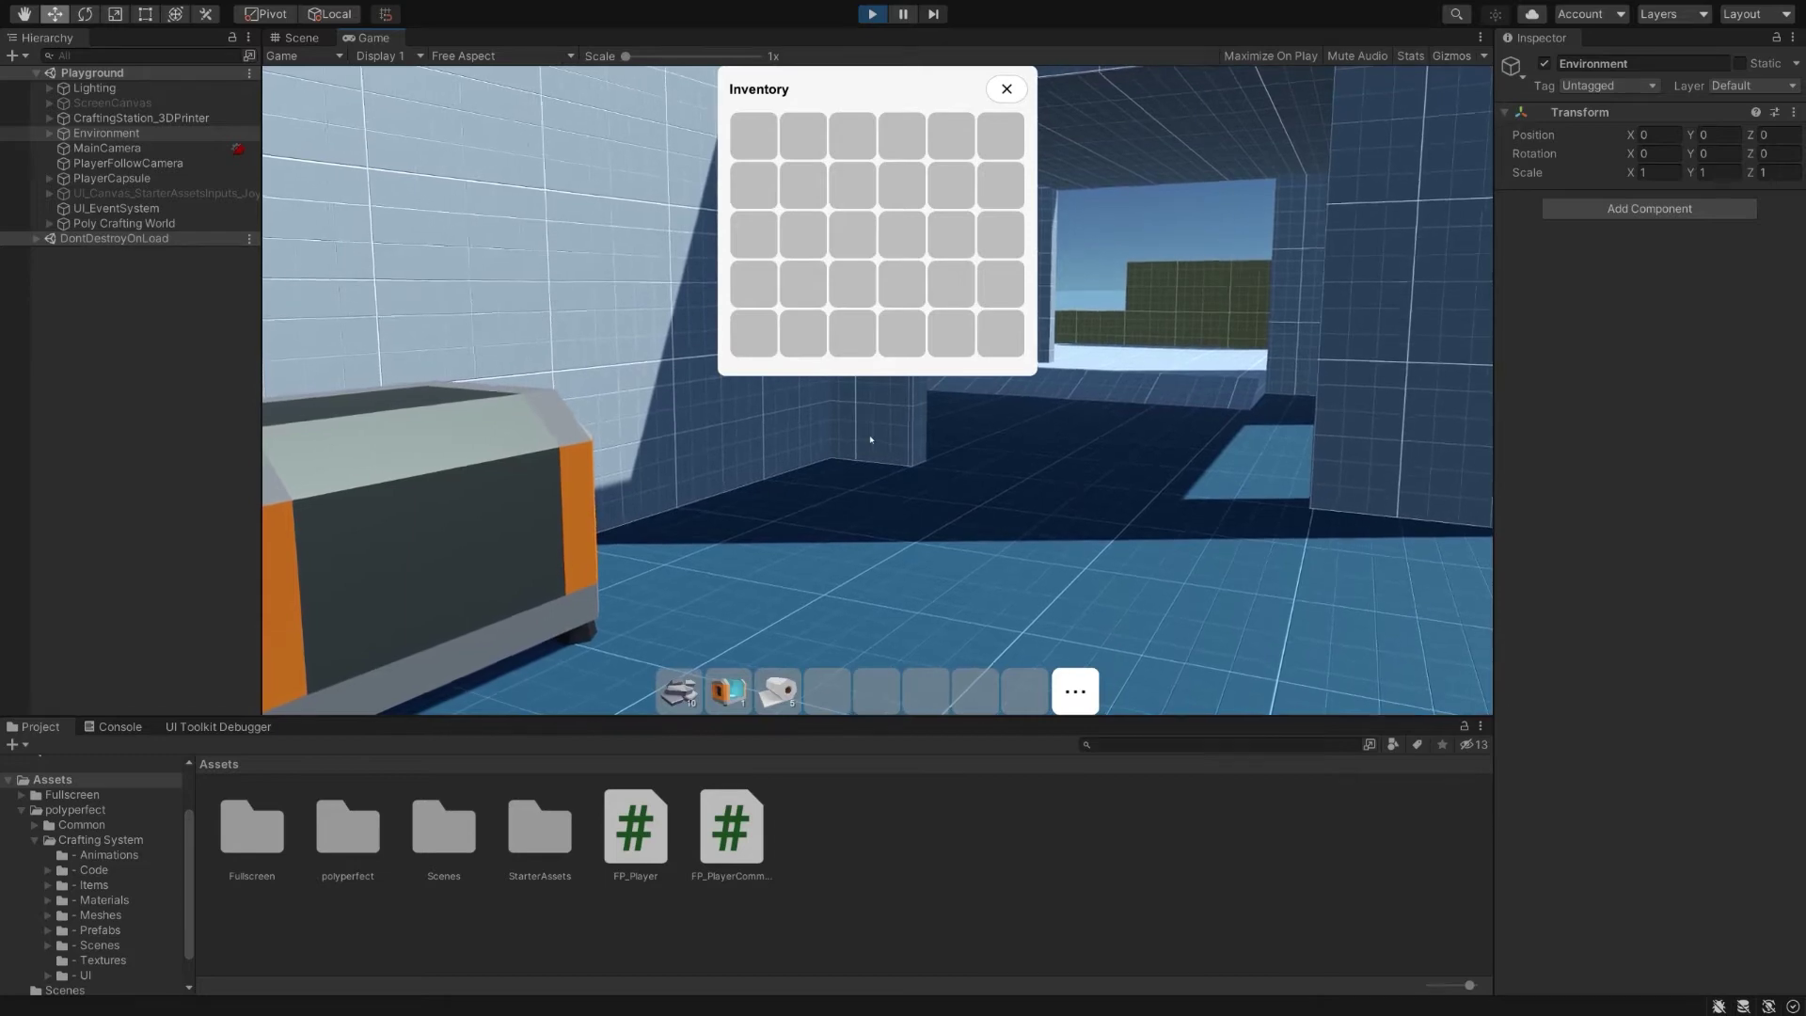
{"action": "key", "text": "i"}
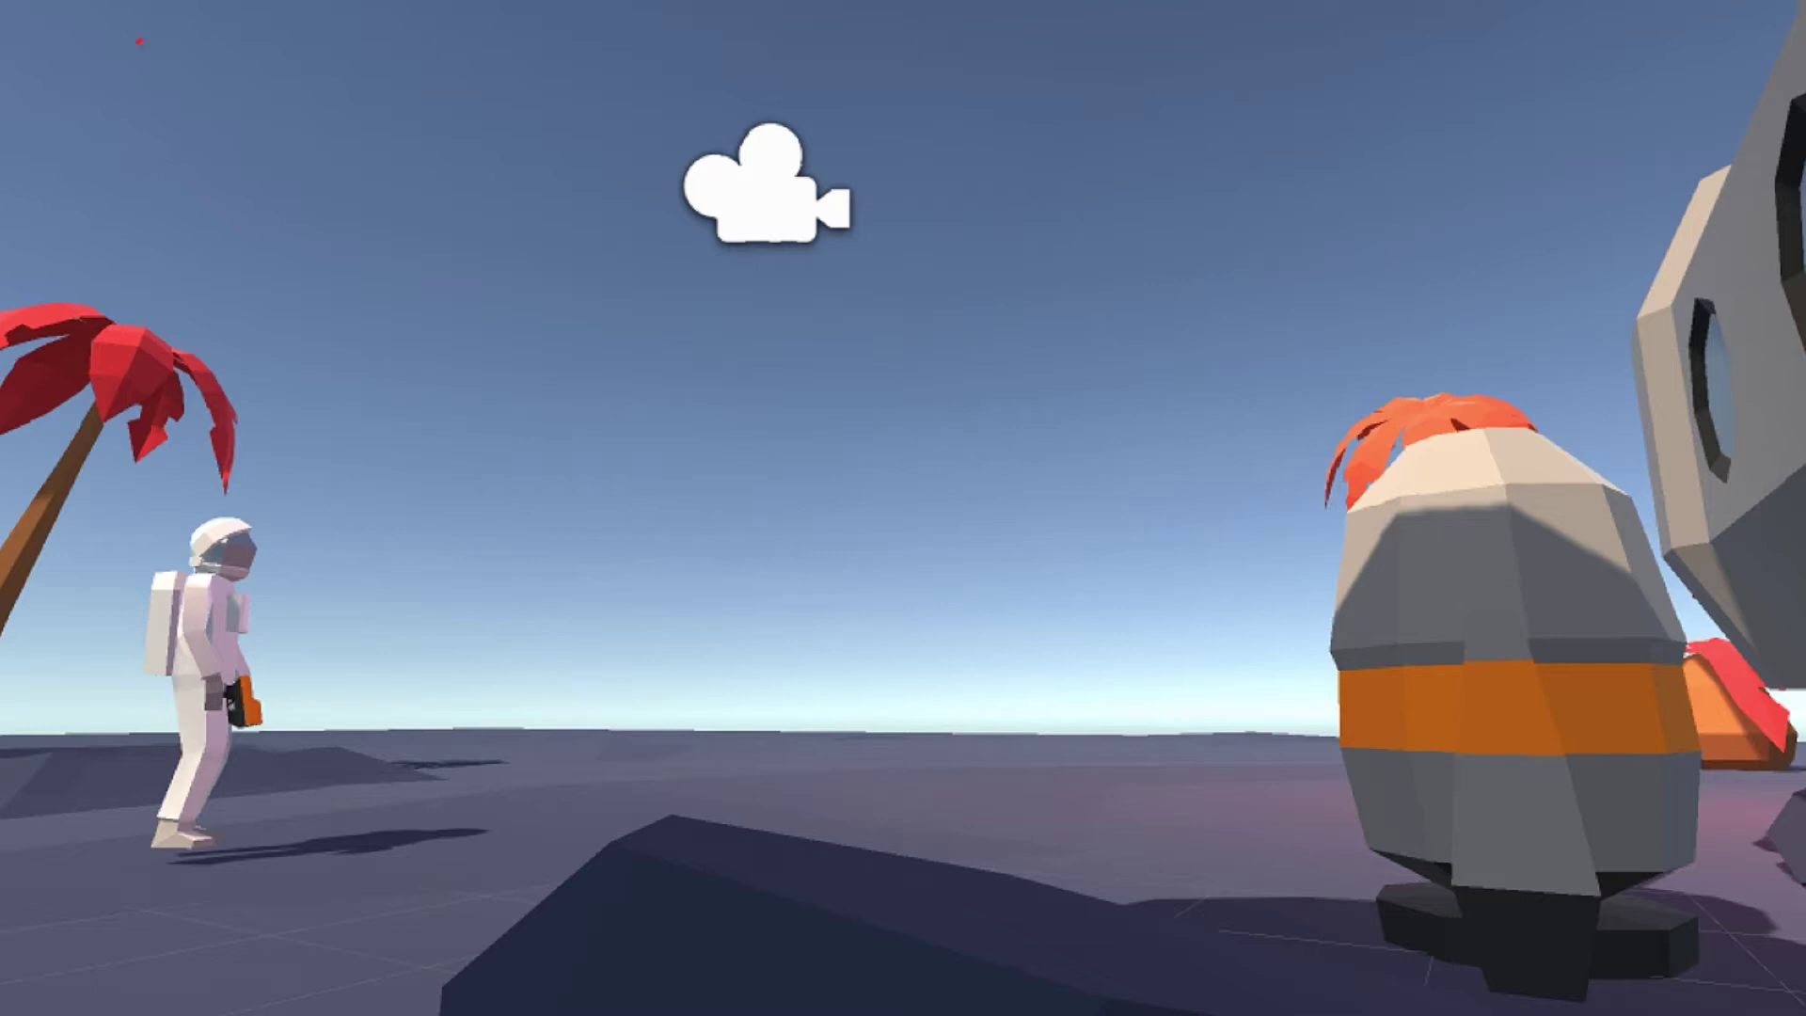
Write the step labels 1, 2 and 3 in red, orange and yellow across the top.
{"action": "left_click_drag", "start_coordinate": [113, 12], "coordinate": [119, 102]}
{"action": "mouse_move", "coordinate": [225, 26]}
{"action": "left_mouse_down"}
{"action": "mouse_move", "coordinate": [240, 83]}
{"action": "mouse_move", "coordinate": [338, 87]}
{"action": "left_mouse_up"}
{"action": "mouse_move", "coordinate": [408, 7]}
{"action": "left_mouse_down"}
{"action": "mouse_move", "coordinate": [472, 63]}
{"action": "mouse_move", "coordinate": [406, 85]}
{"action": "left_mouse_up"}
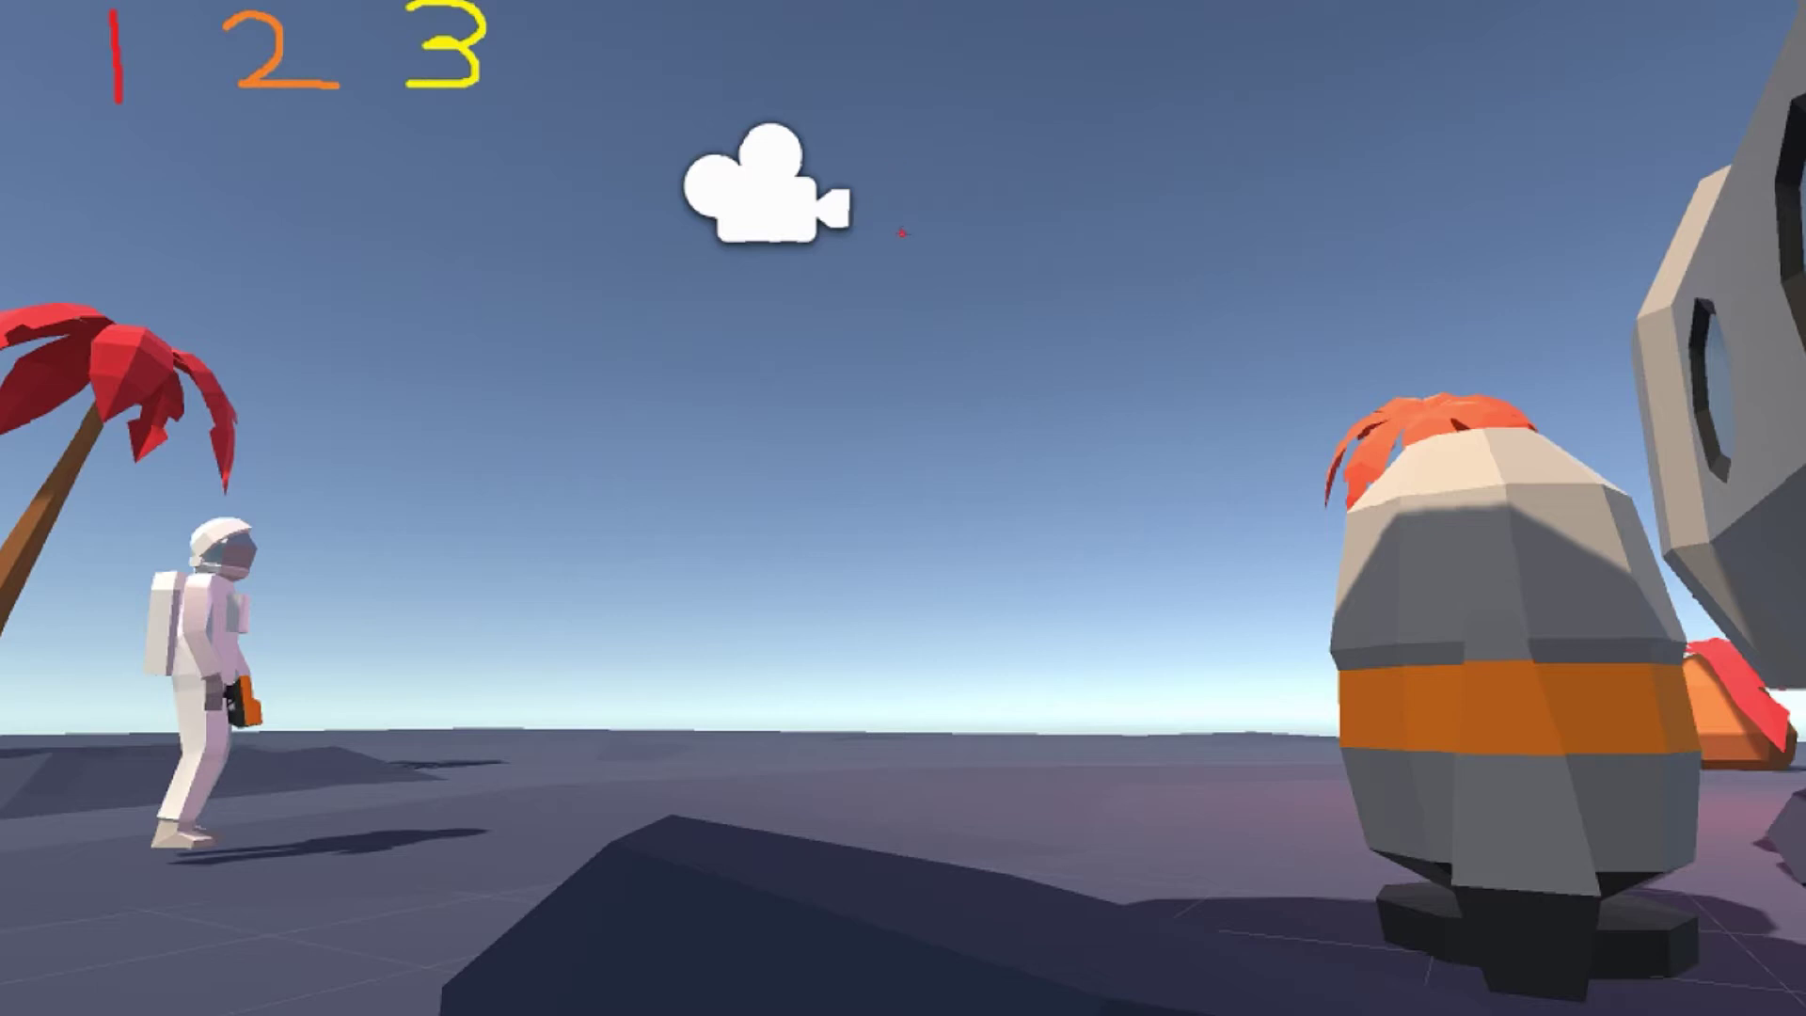
Draw red camera-to-capsule, orange capsule-to-astronaut and yellow astronaut-to-capsule arrows.
{"action": "mouse_move", "coordinate": [895, 237]}
{"action": "left_mouse_down"}
{"action": "mouse_move", "coordinate": [1137, 320]}
{"action": "mouse_move", "coordinate": [1331, 476]}
{"action": "mouse_move", "coordinate": [1320, 349]}
{"action": "left_mouse_up"}
{"action": "left_click_drag", "start_coordinate": [1326, 480], "coordinate": [1176, 431]}
{"action": "key", "text": "ctrl+z"}
{"action": "left_click_drag", "start_coordinate": [1328, 478], "coordinate": [1206, 459]}
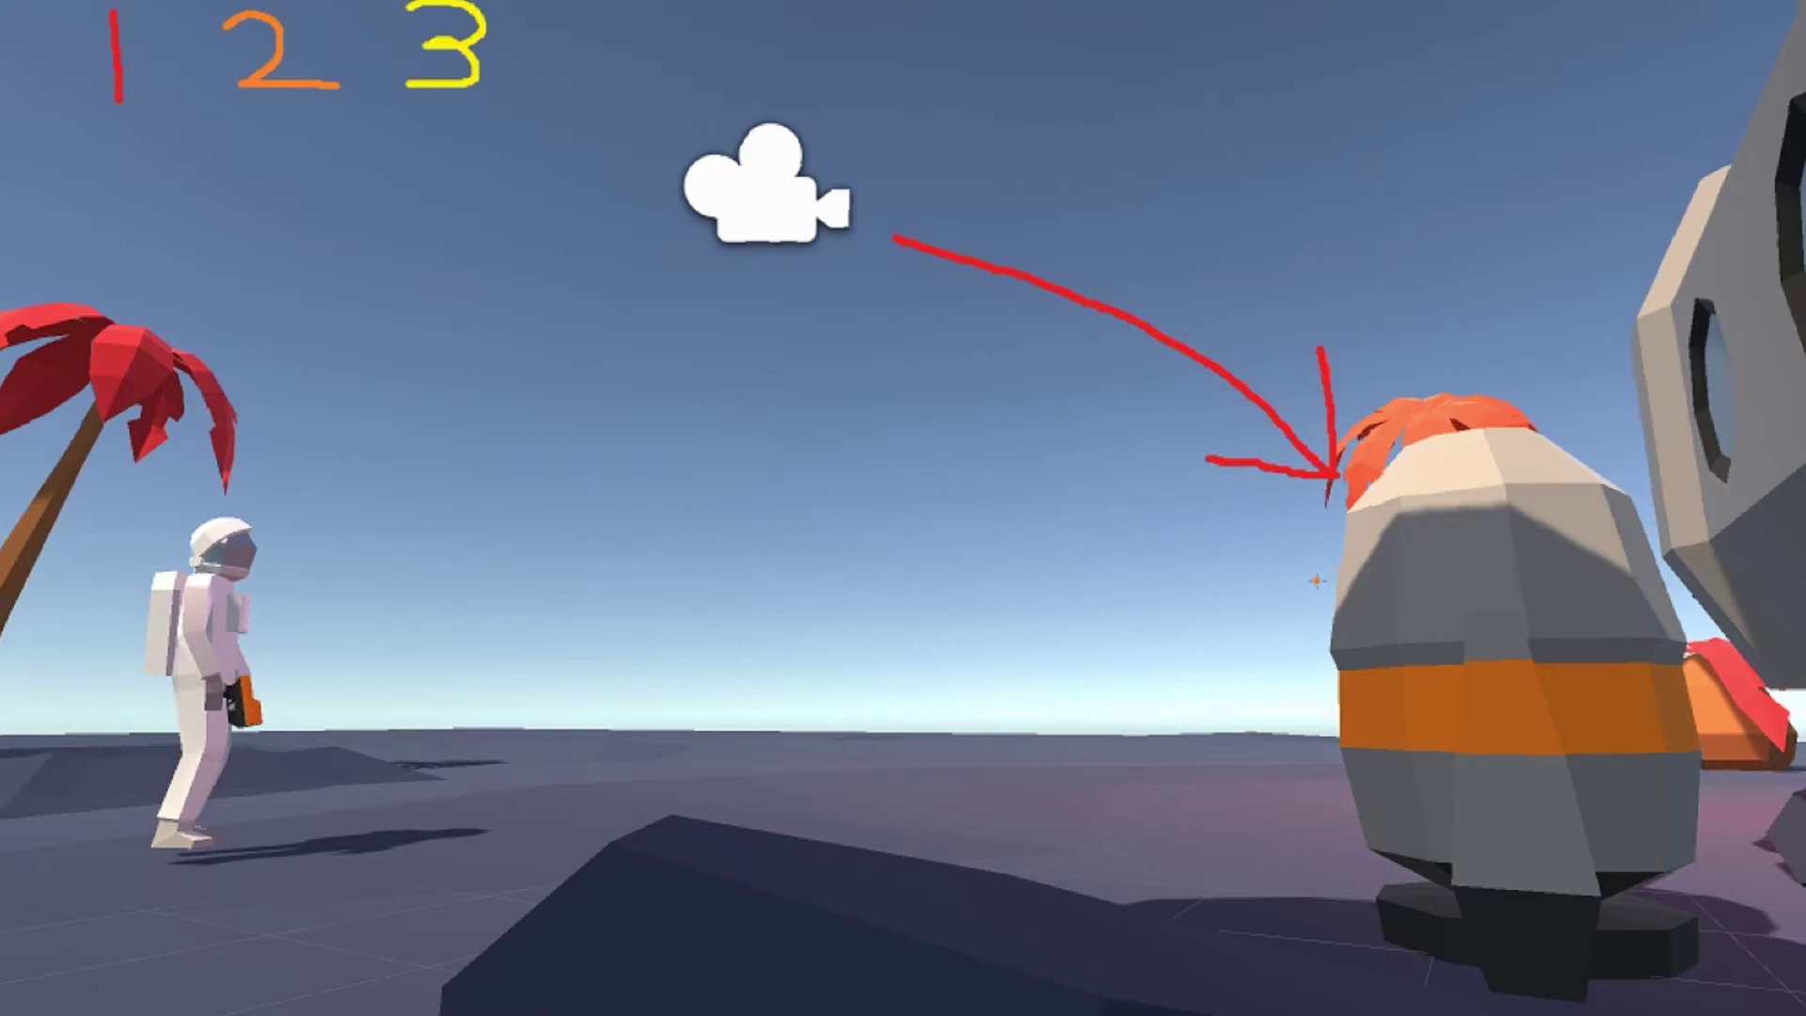
{"action": "mouse_move", "coordinate": [1326, 574]}
{"action": "left_mouse_down"}
{"action": "mouse_move", "coordinate": [1105, 469]}
{"action": "mouse_move", "coordinate": [924, 436]}
{"action": "mouse_move", "coordinate": [623, 459]}
{"action": "mouse_move", "coordinate": [391, 499]}
{"action": "mouse_move", "coordinate": [302, 542]}
{"action": "mouse_move", "coordinate": [350, 486]}
{"action": "mouse_move", "coordinate": [303, 548]}
{"action": "mouse_move", "coordinate": [371, 557]}
{"action": "left_mouse_up"}
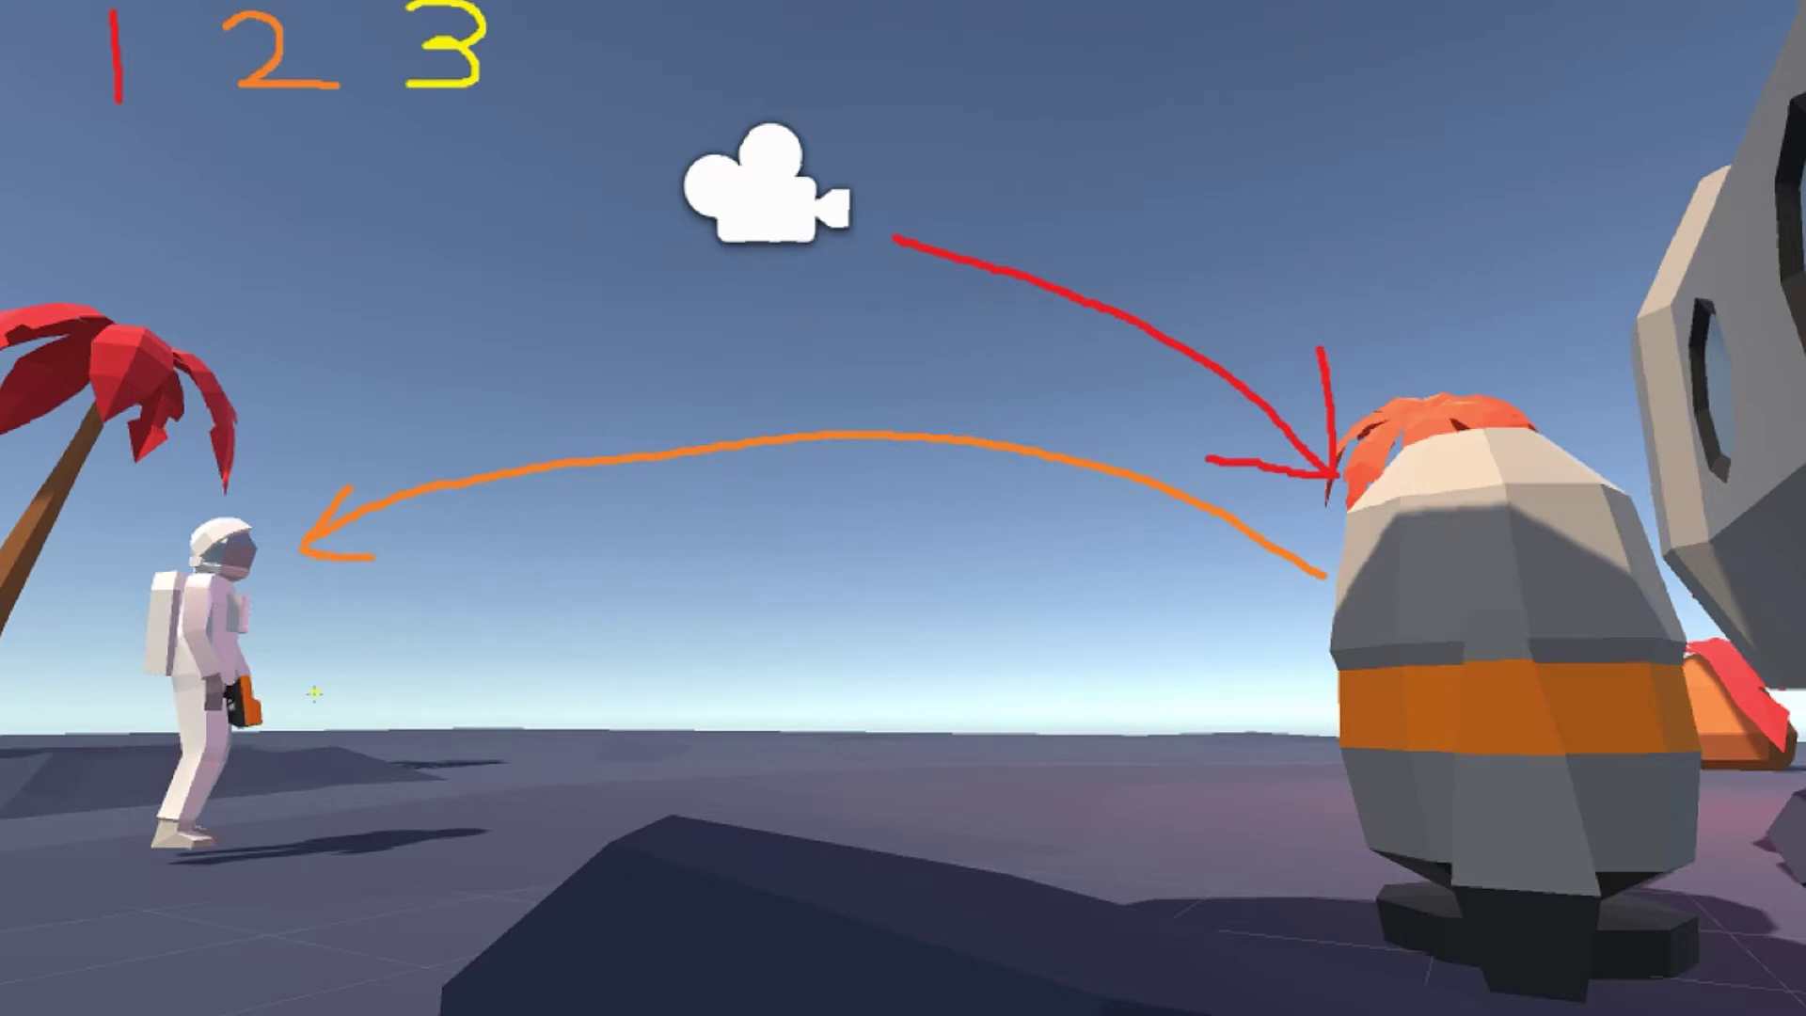
{"action": "mouse_move", "coordinate": [263, 777]}
{"action": "left_mouse_down"}
{"action": "mouse_move", "coordinate": [421, 867]}
{"action": "mouse_move", "coordinate": [745, 939]}
{"action": "mouse_move", "coordinate": [1036, 940]}
{"action": "mouse_move", "coordinate": [1293, 901]}
{"action": "mouse_move", "coordinate": [1371, 856]}
{"action": "mouse_move", "coordinate": [1207, 847]}
{"action": "left_mouse_up"}
{"action": "left_click_drag", "start_coordinate": [1367, 858], "coordinate": [1320, 969]}
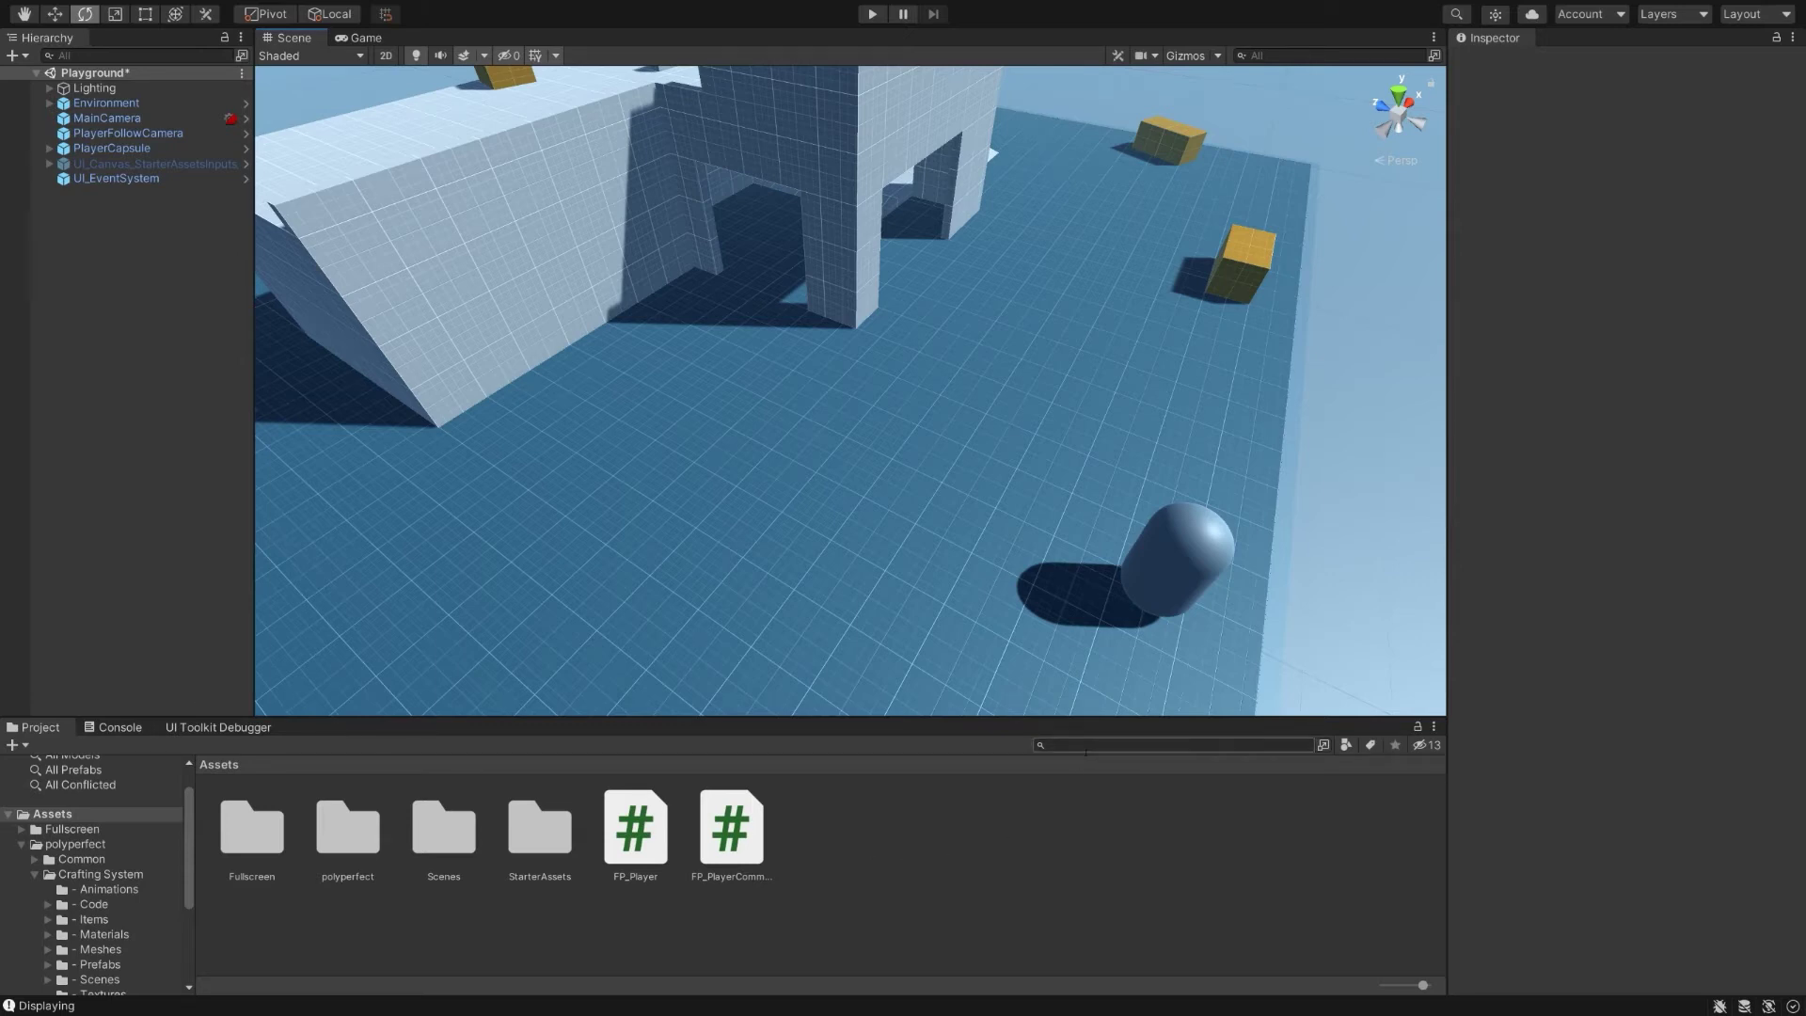
Find 'Poly Crafting World' in the Project and drop the prefab into the scene hierarchy.
{"action": "left_click", "coordinate": [1085, 748]}
{"action": "type", "text": "Poly Crafting"}
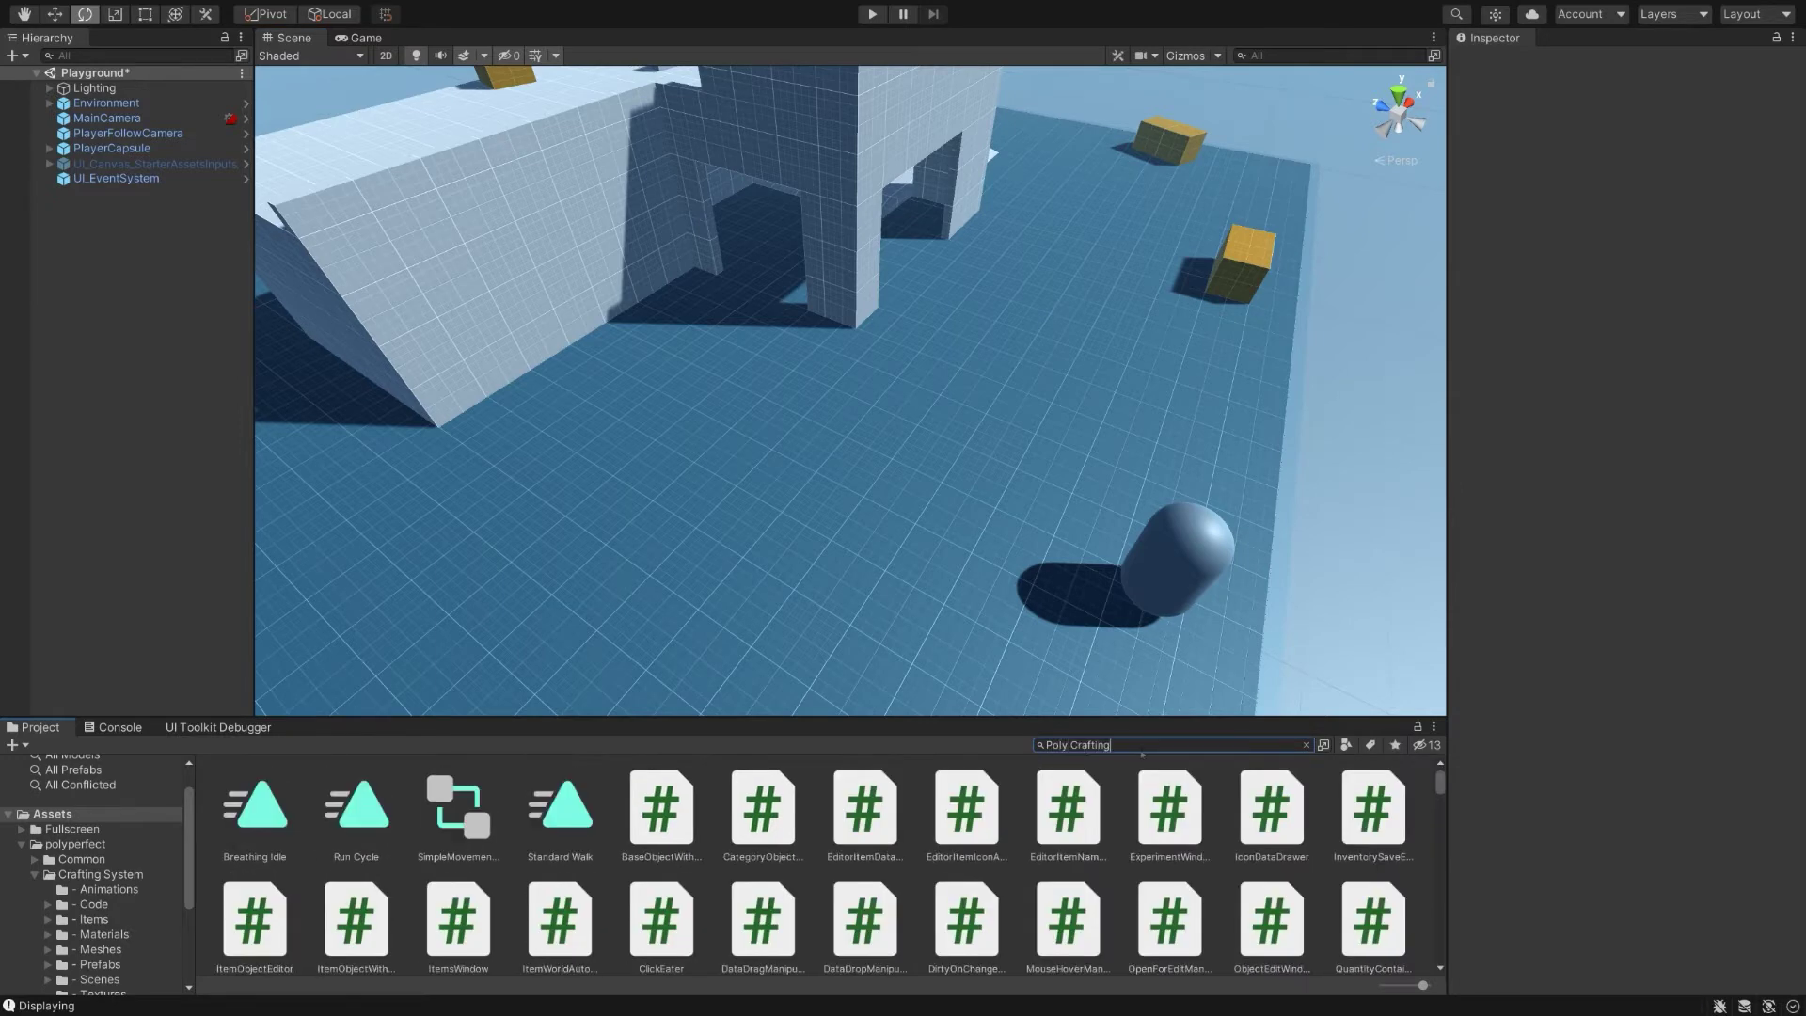
{"action": "type", "text": " World"}
{"action": "left_click_drag", "start_coordinate": [532, 809], "coordinate": [201, 430]}
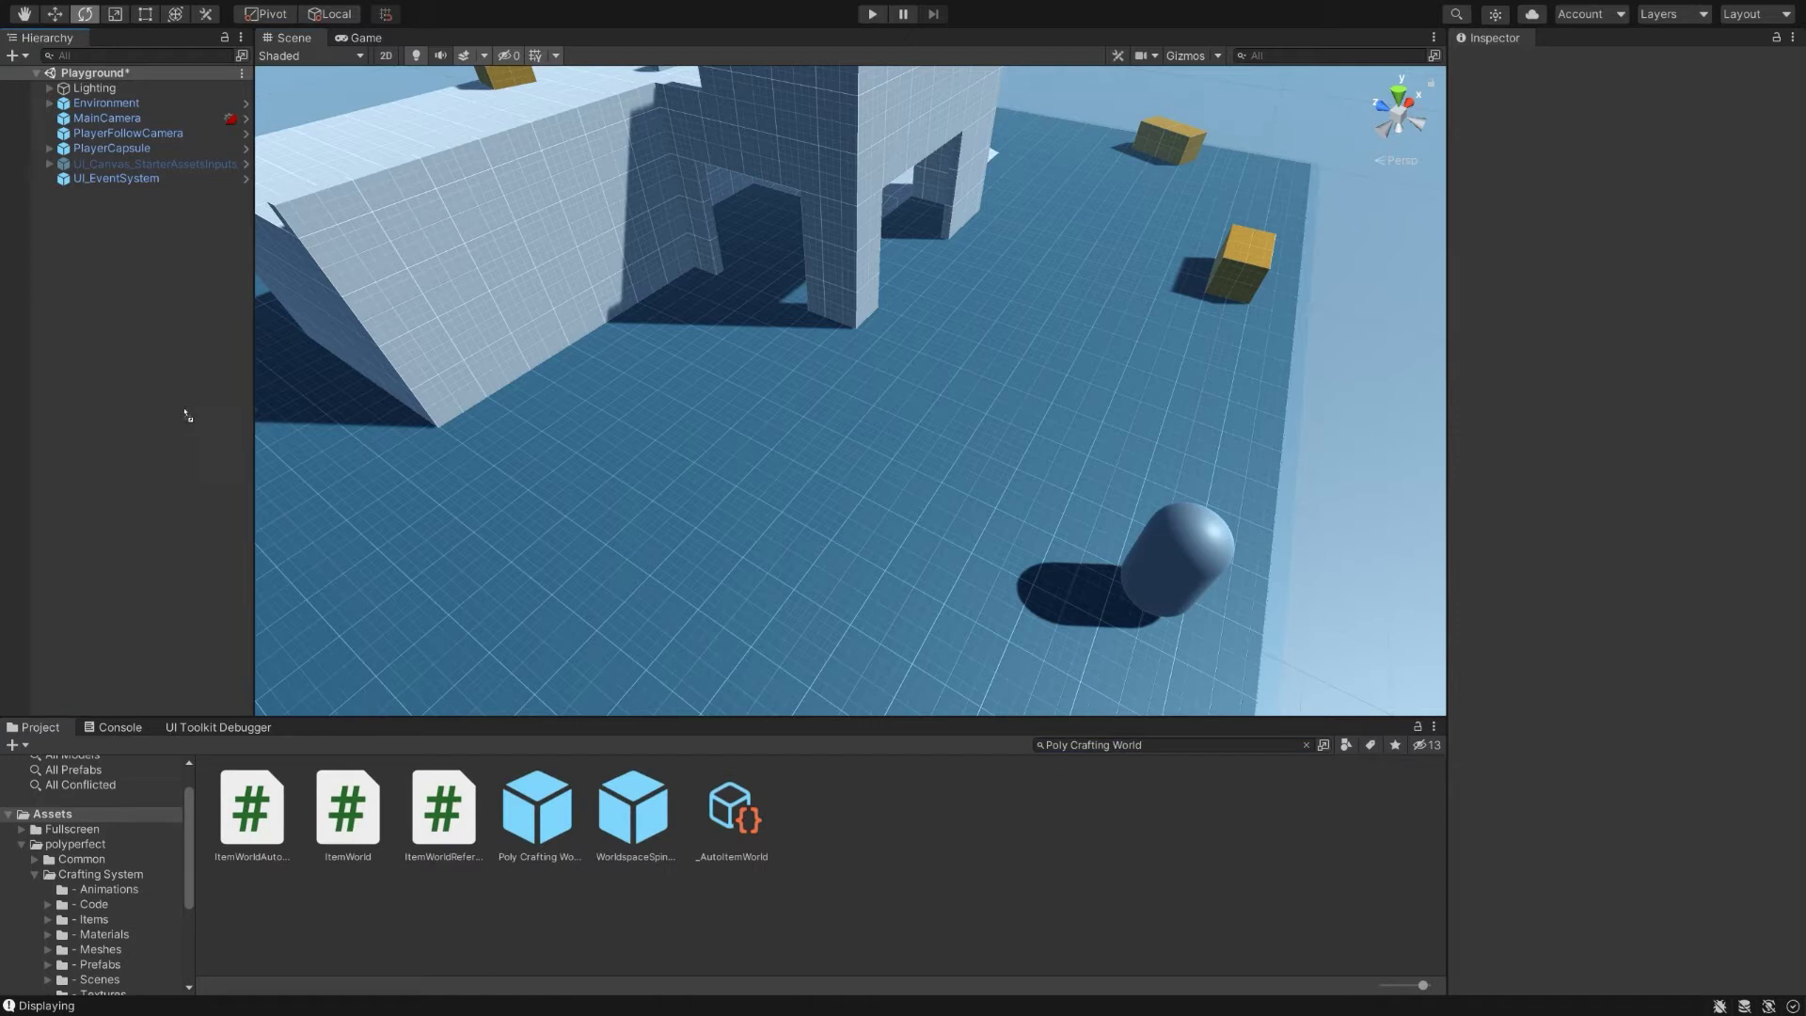
{"action": "left_click_drag", "start_coordinate": [137, 343], "coordinate": [138, 344]}
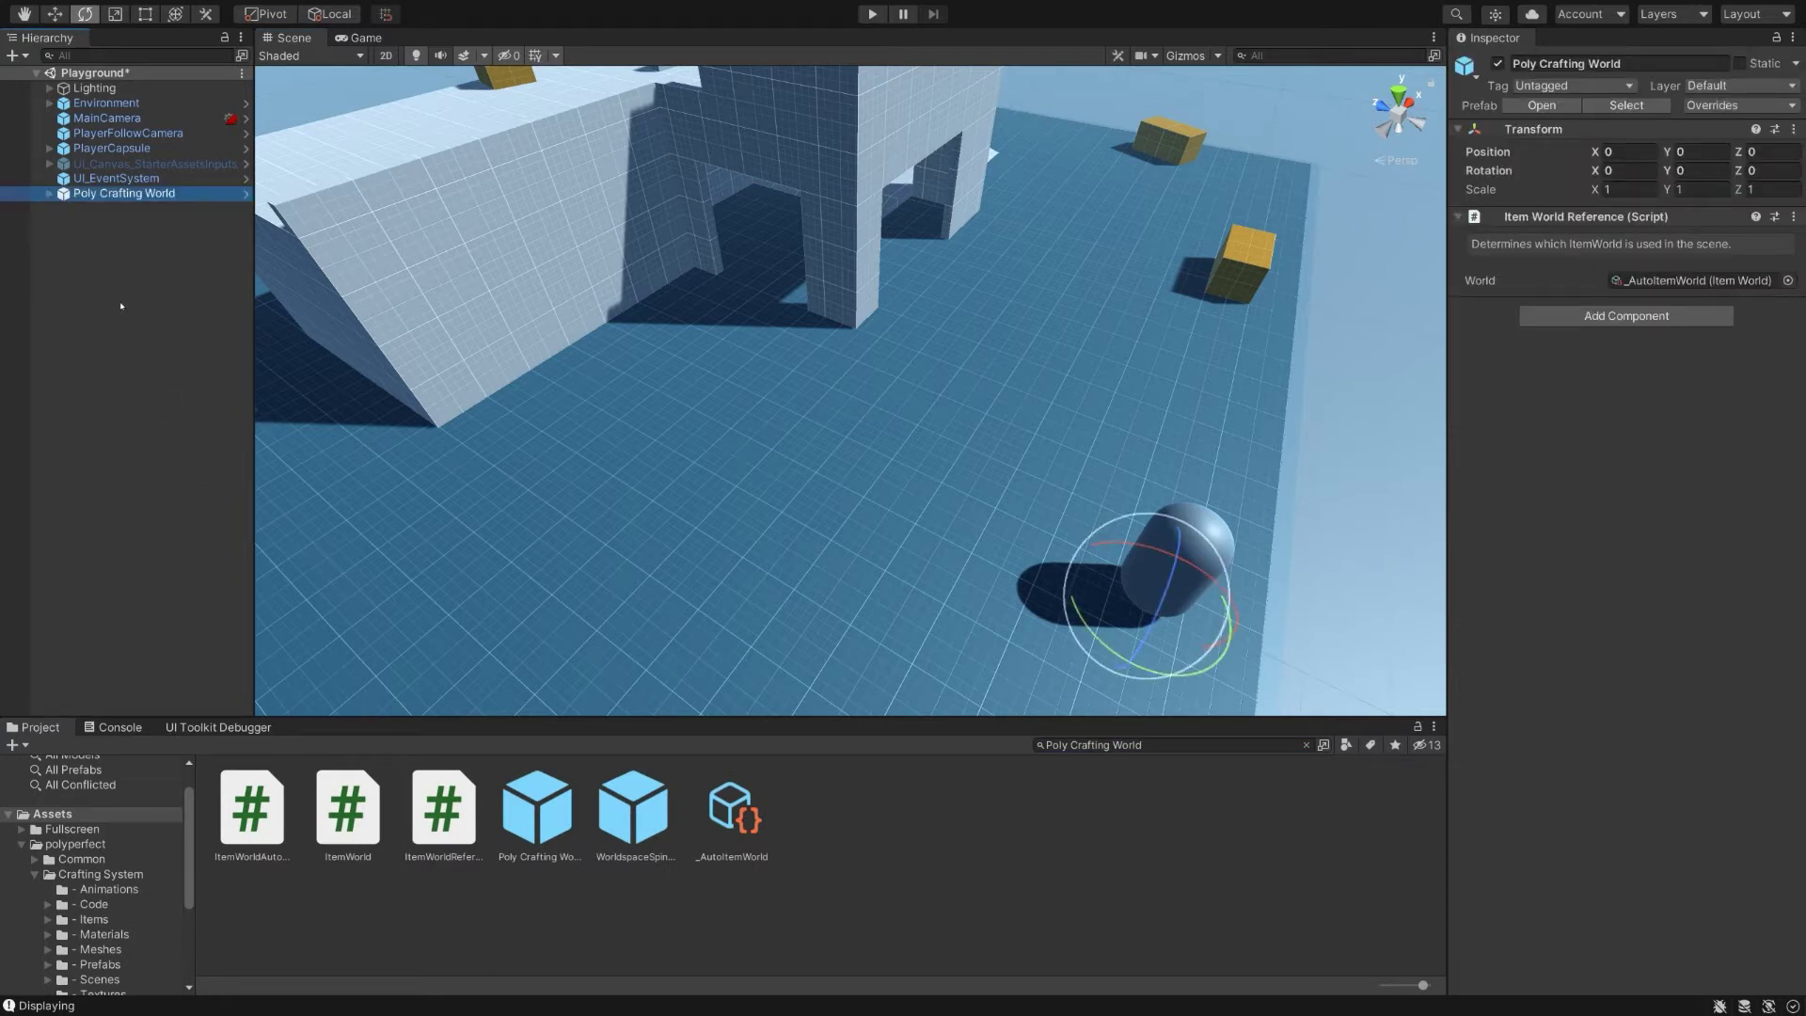
{"action": "left_click", "coordinate": [751, 426]}
{"action": "middle_click_drag", "start_coordinate": [715, 414], "coordinate": [750, 426]}
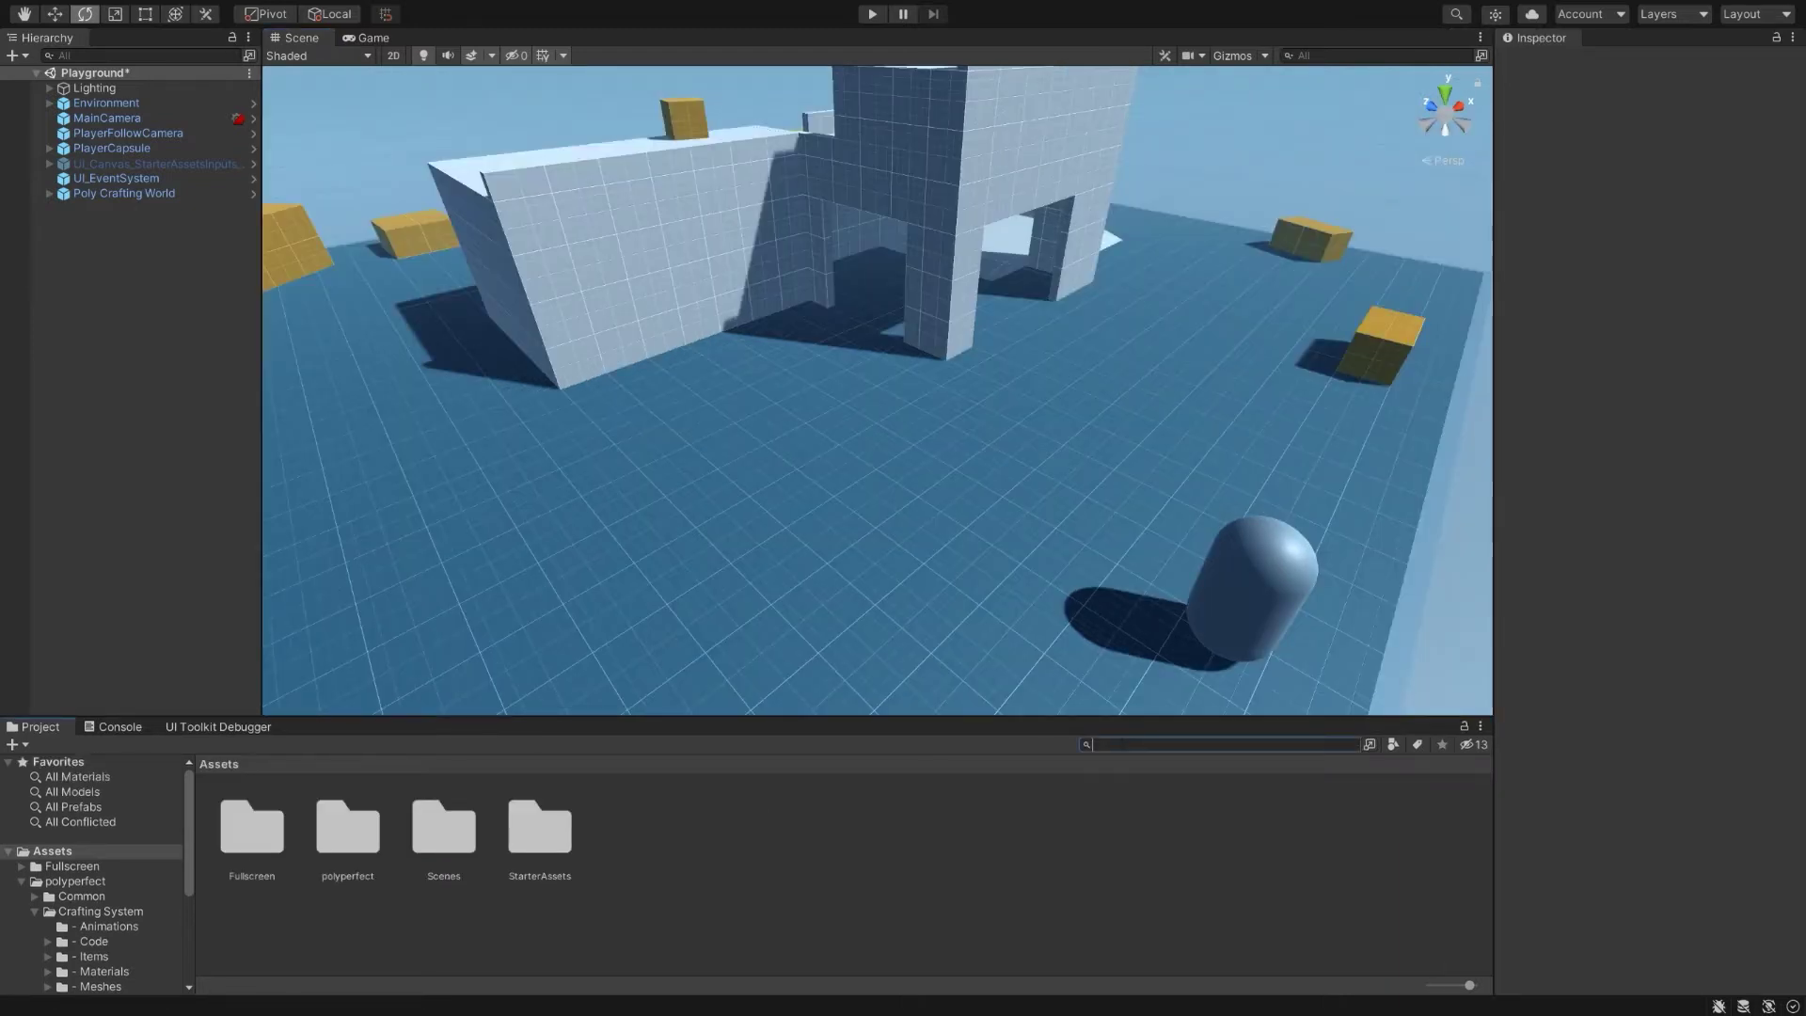
Search for the PlayerItemUI prefab and parent it under PlayerCapsule.
{"action": "type", "text": "layer item"}
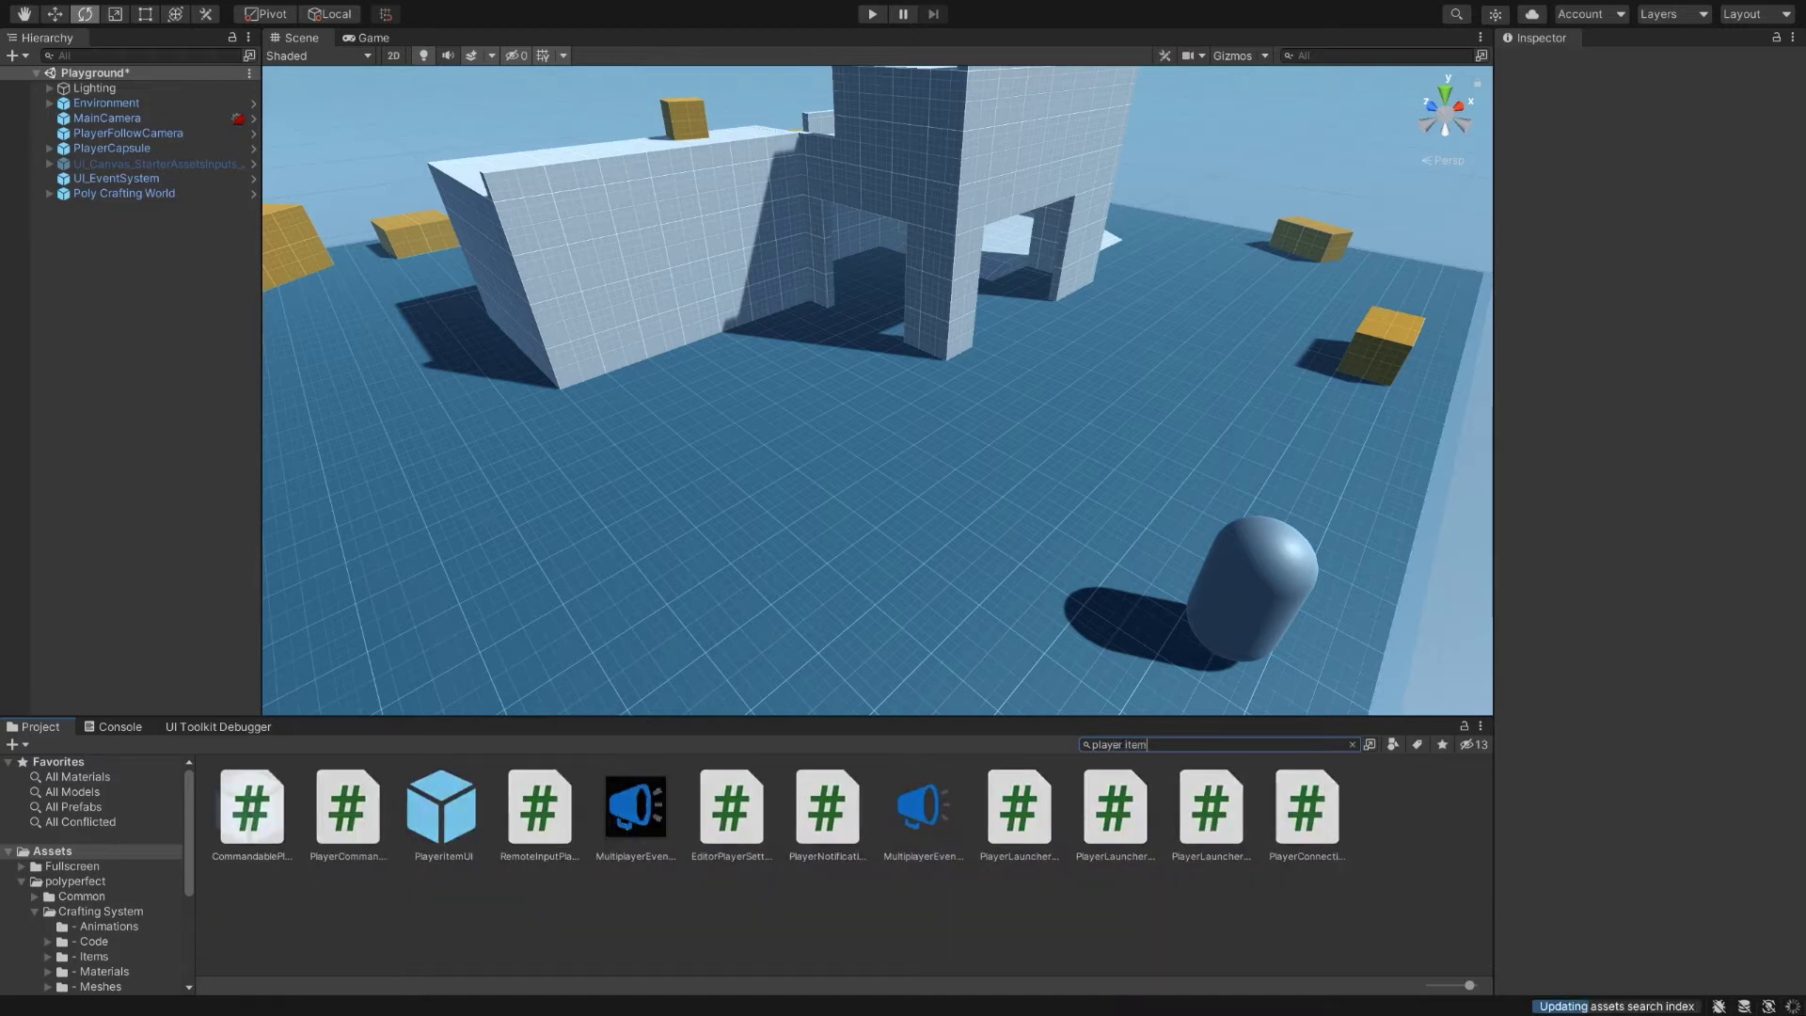
{"action": "left_click", "coordinate": [248, 823]}
{"action": "left_click_drag", "start_coordinate": [248, 823], "coordinate": [215, 698]}
{"action": "left_click_drag", "start_coordinate": [111, 367], "coordinate": [117, 150]}
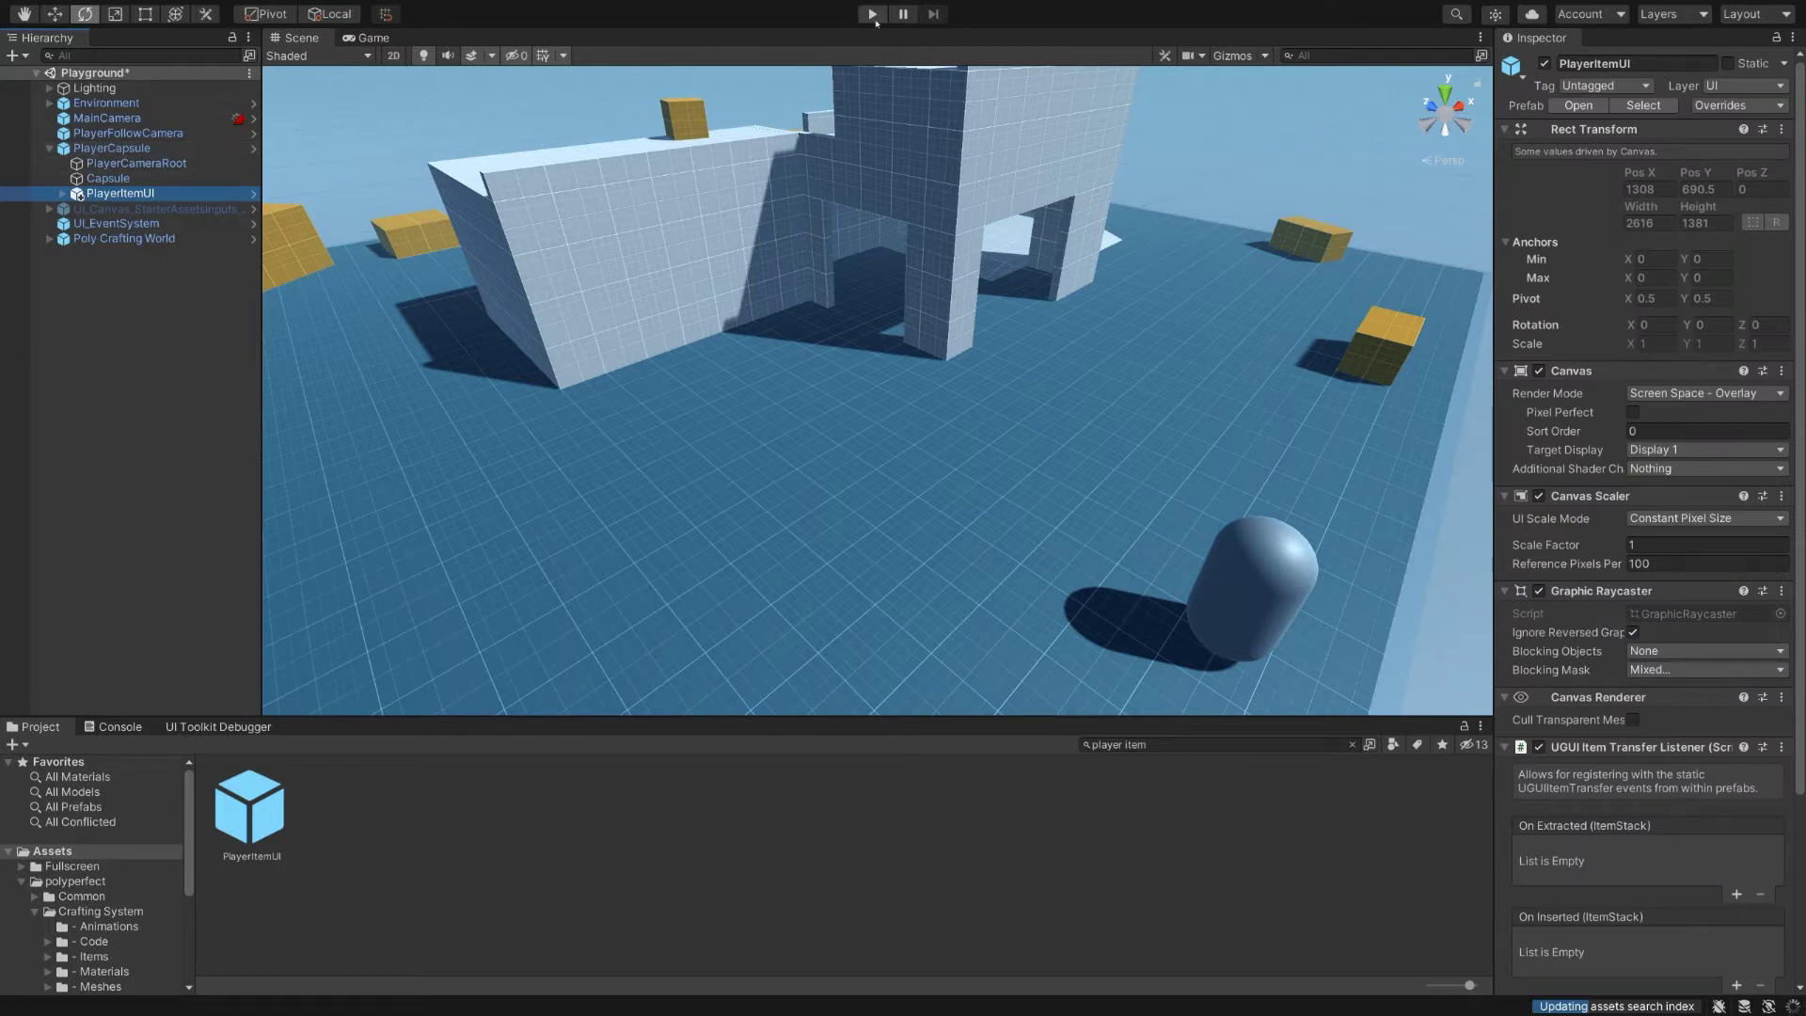
Play-test the inventory, stop, then open Edit > Project Settings.
{"action": "left_click", "coordinate": [872, 14]}
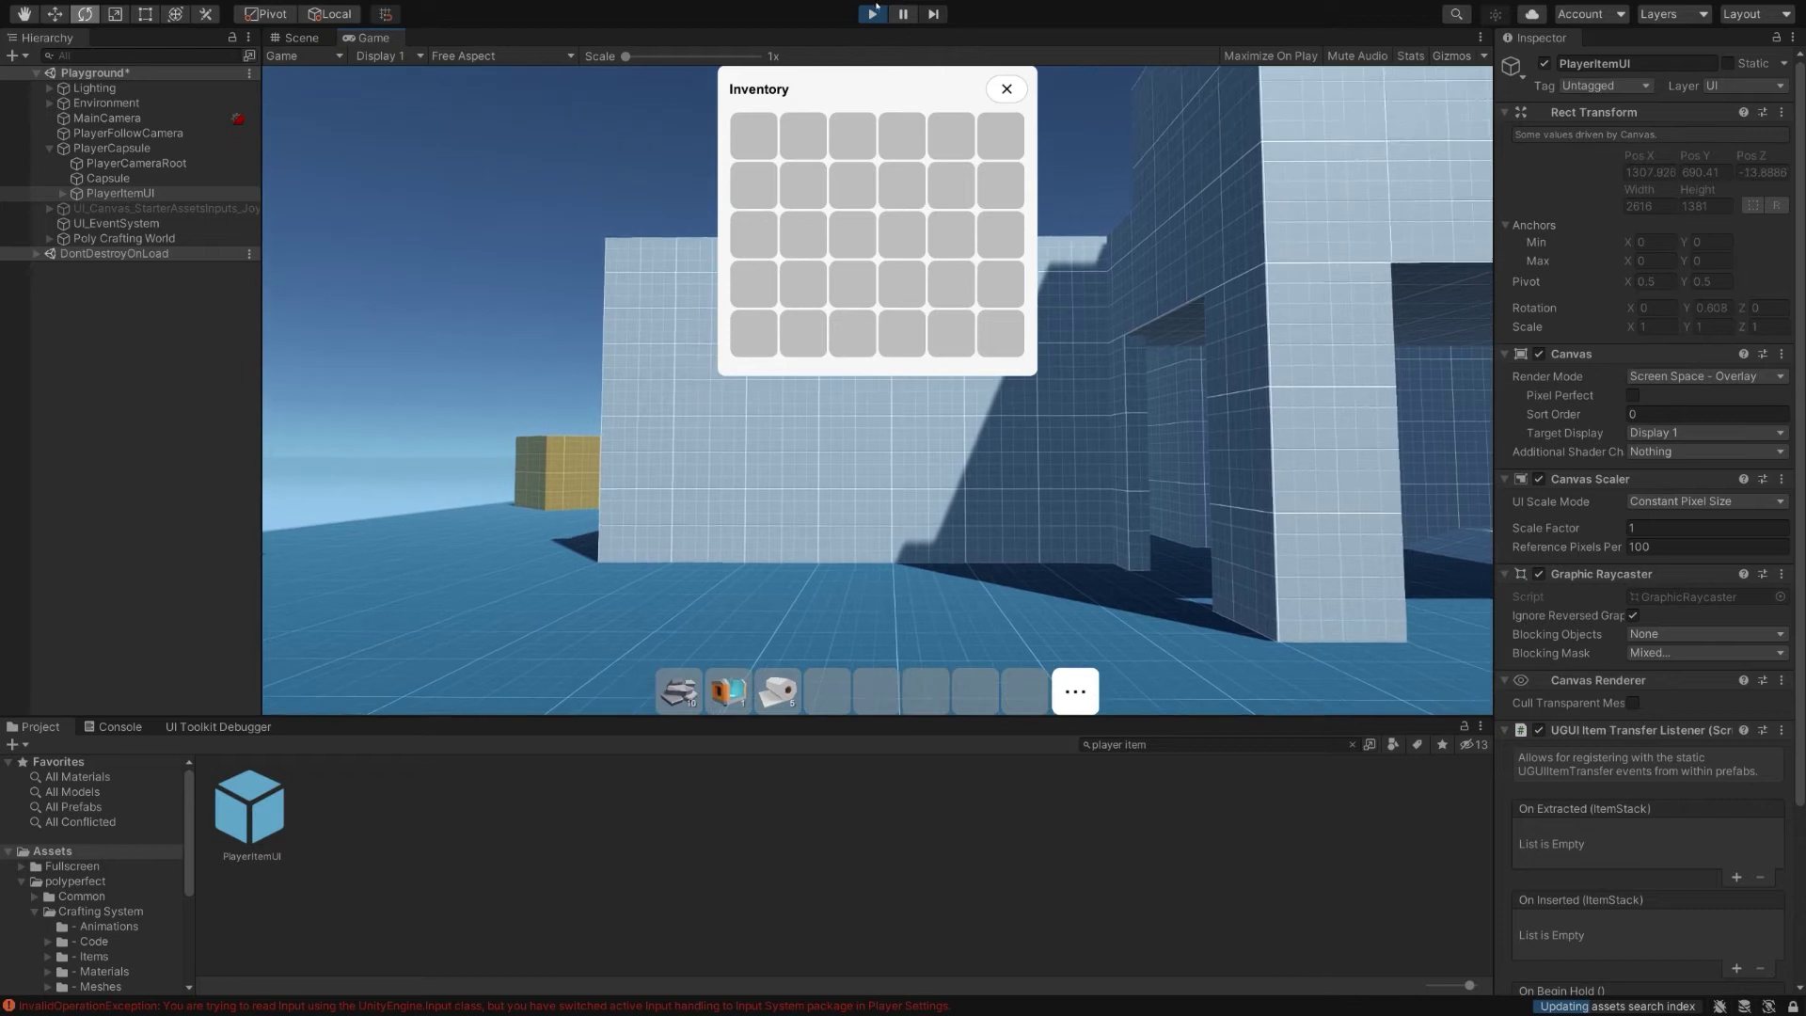
{"action": "left_click", "coordinate": [872, 13]}
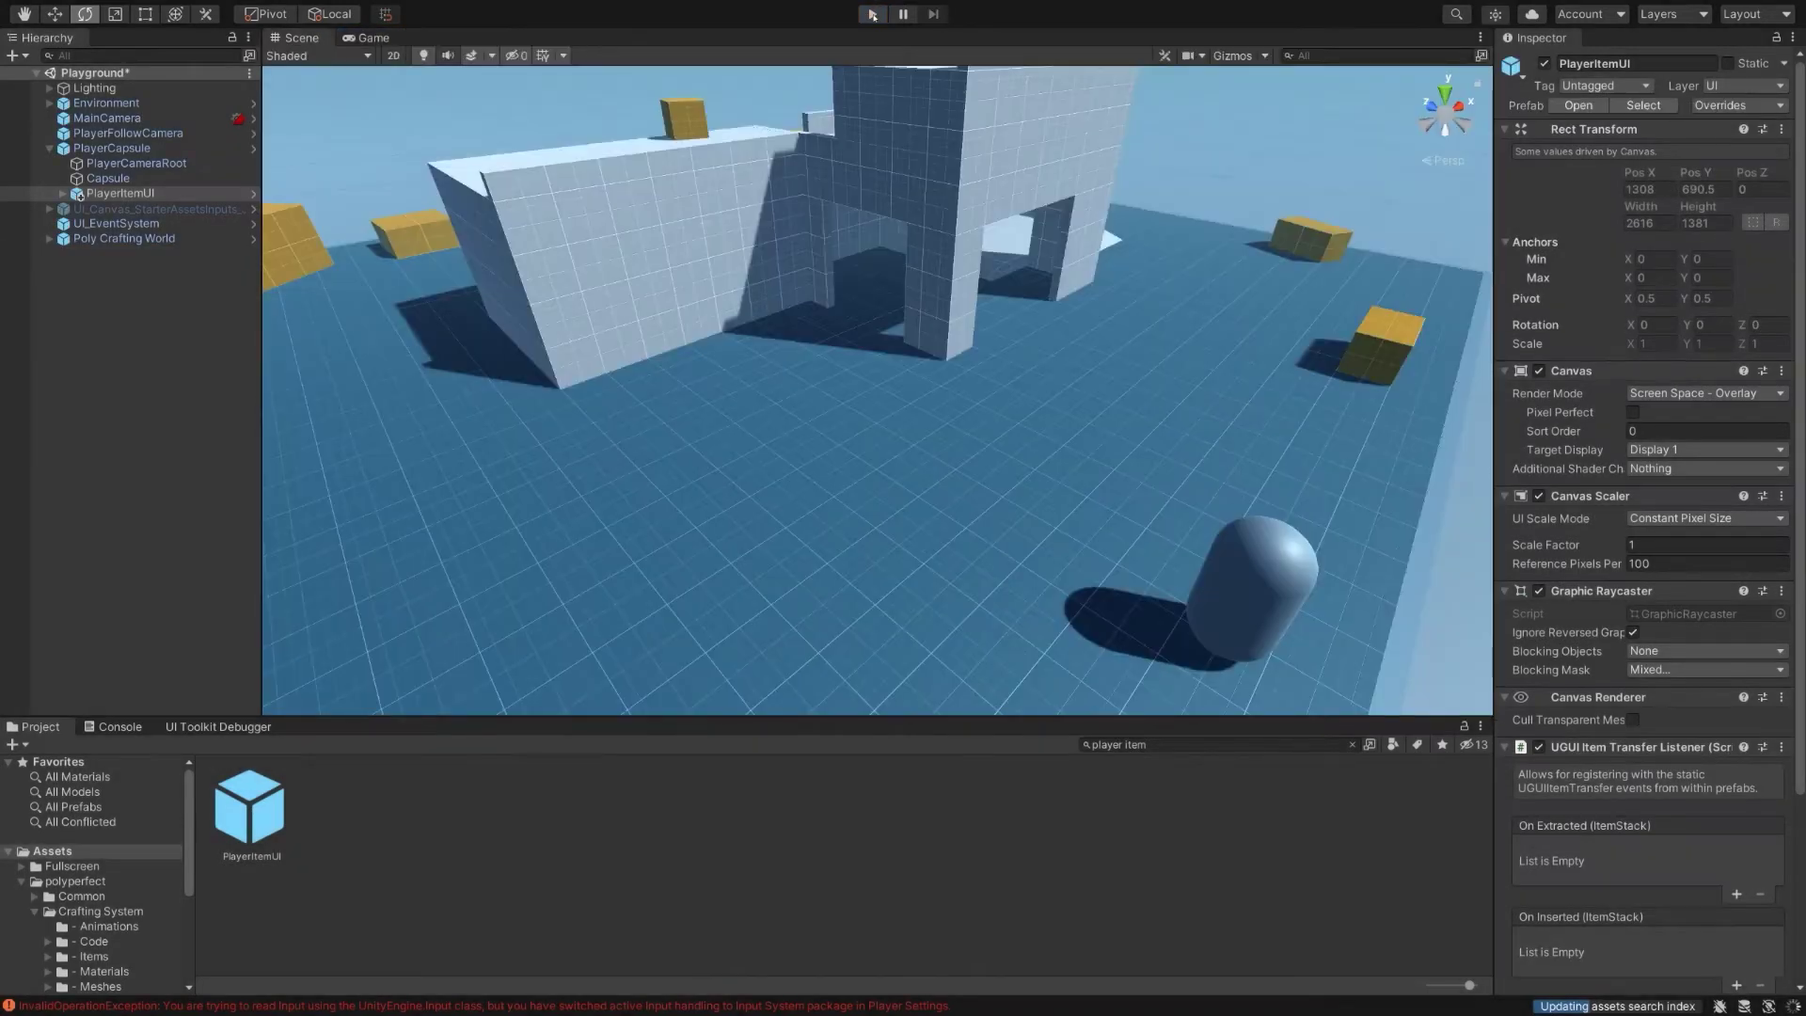
{"action": "left_click", "coordinate": [37, 30]}
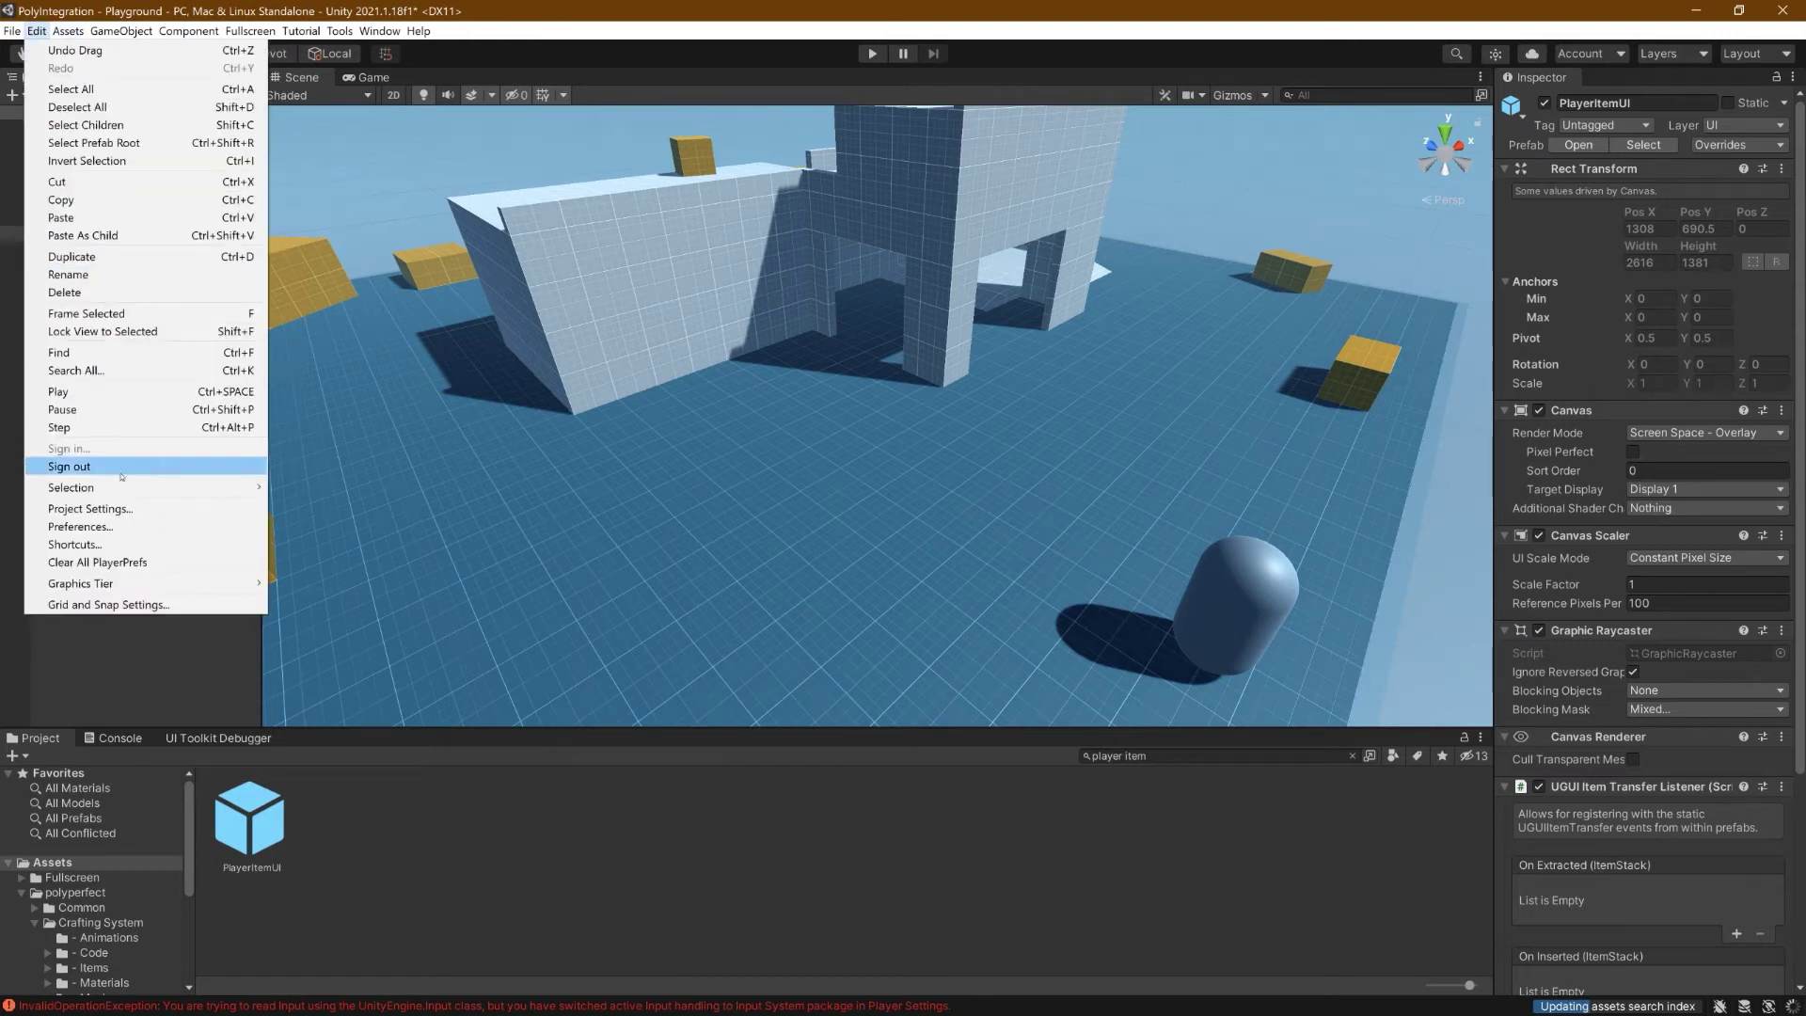
{"action": "left_click", "coordinate": [94, 508]}
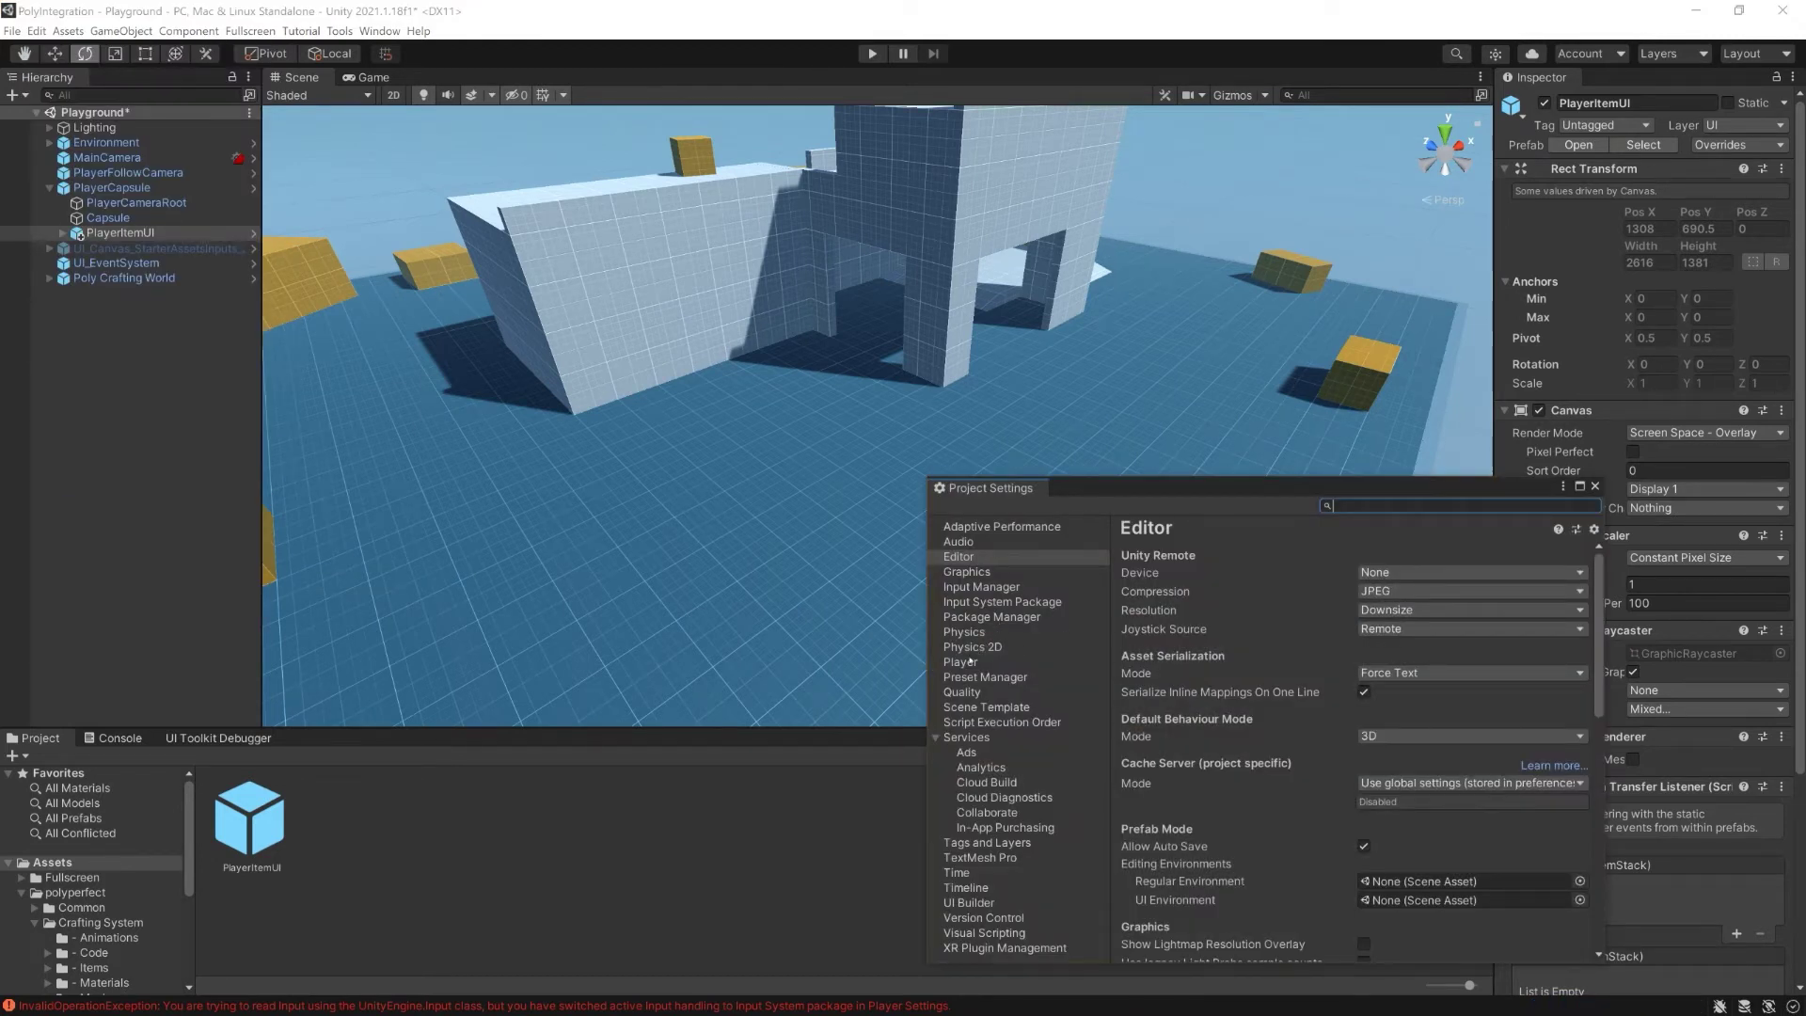
Set Player's Active Input Handling to Both, accept the restart, save the scene, and close settings.
{"action": "left_click", "coordinate": [971, 663]}
{"action": "scroll", "coordinate": [1295, 654], "scroll_direction": "down", "scroll_amount": 15}
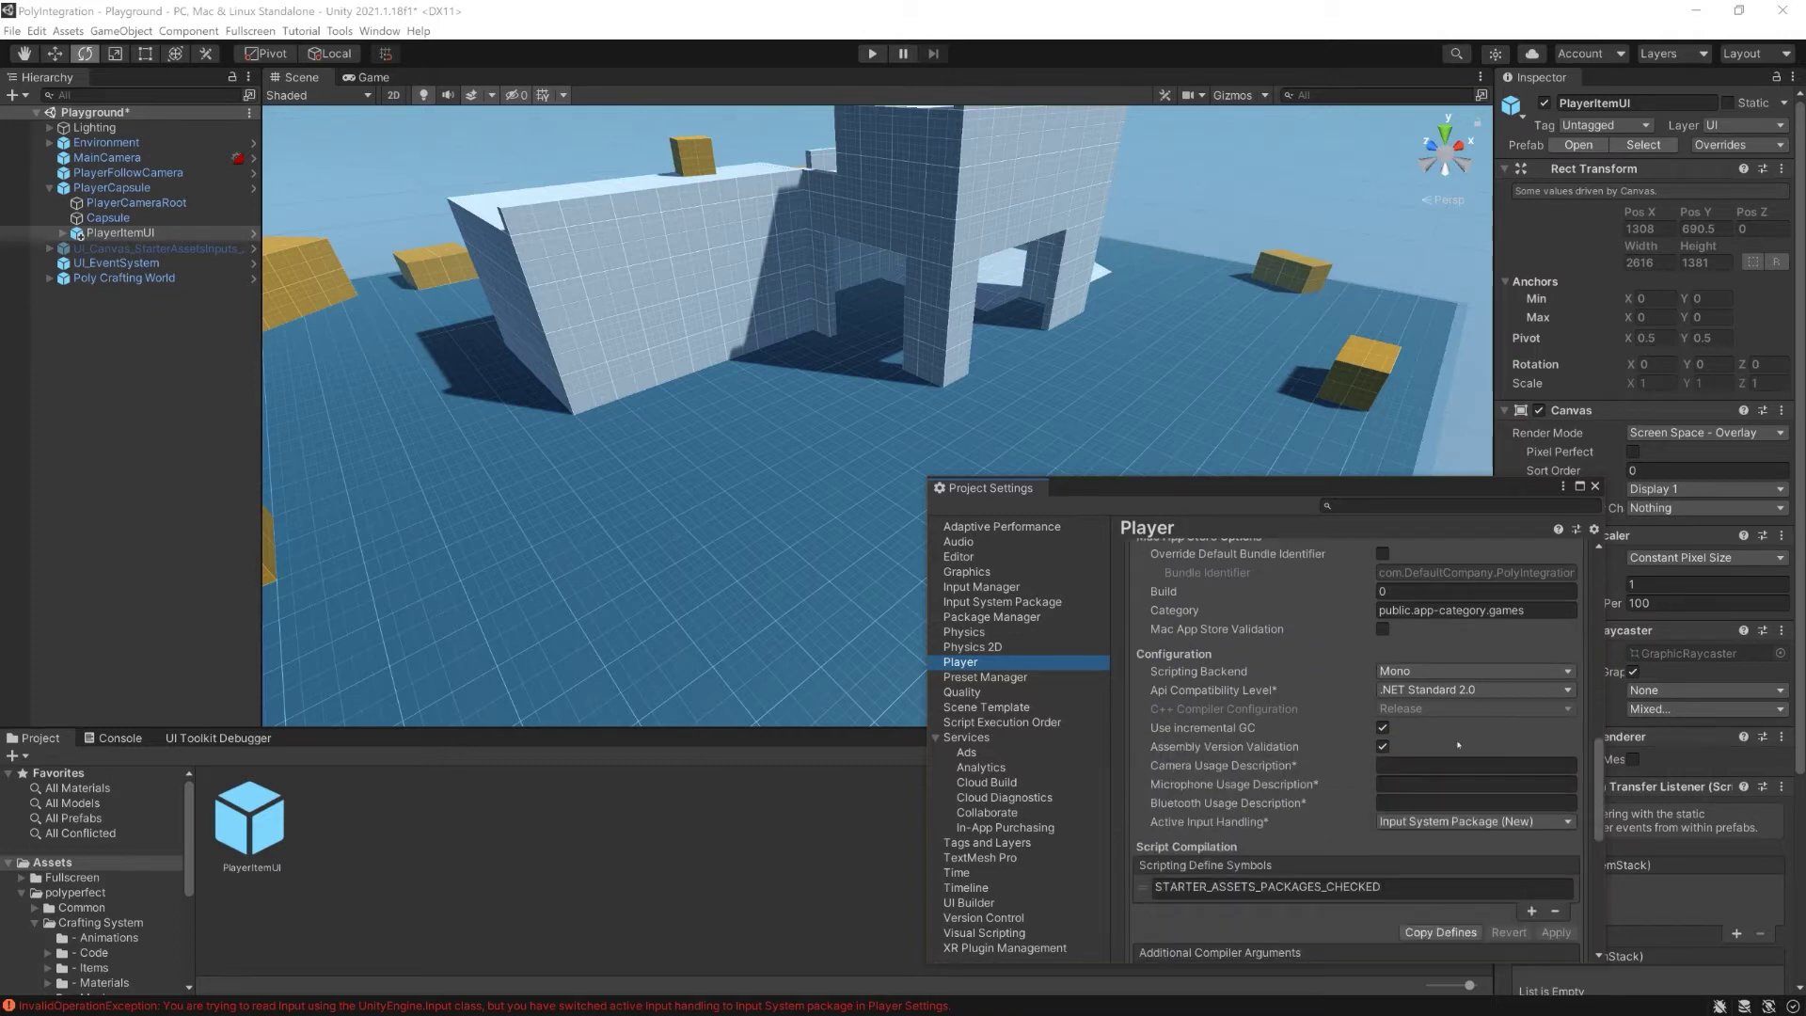
{"action": "left_click", "coordinate": [1411, 823]}
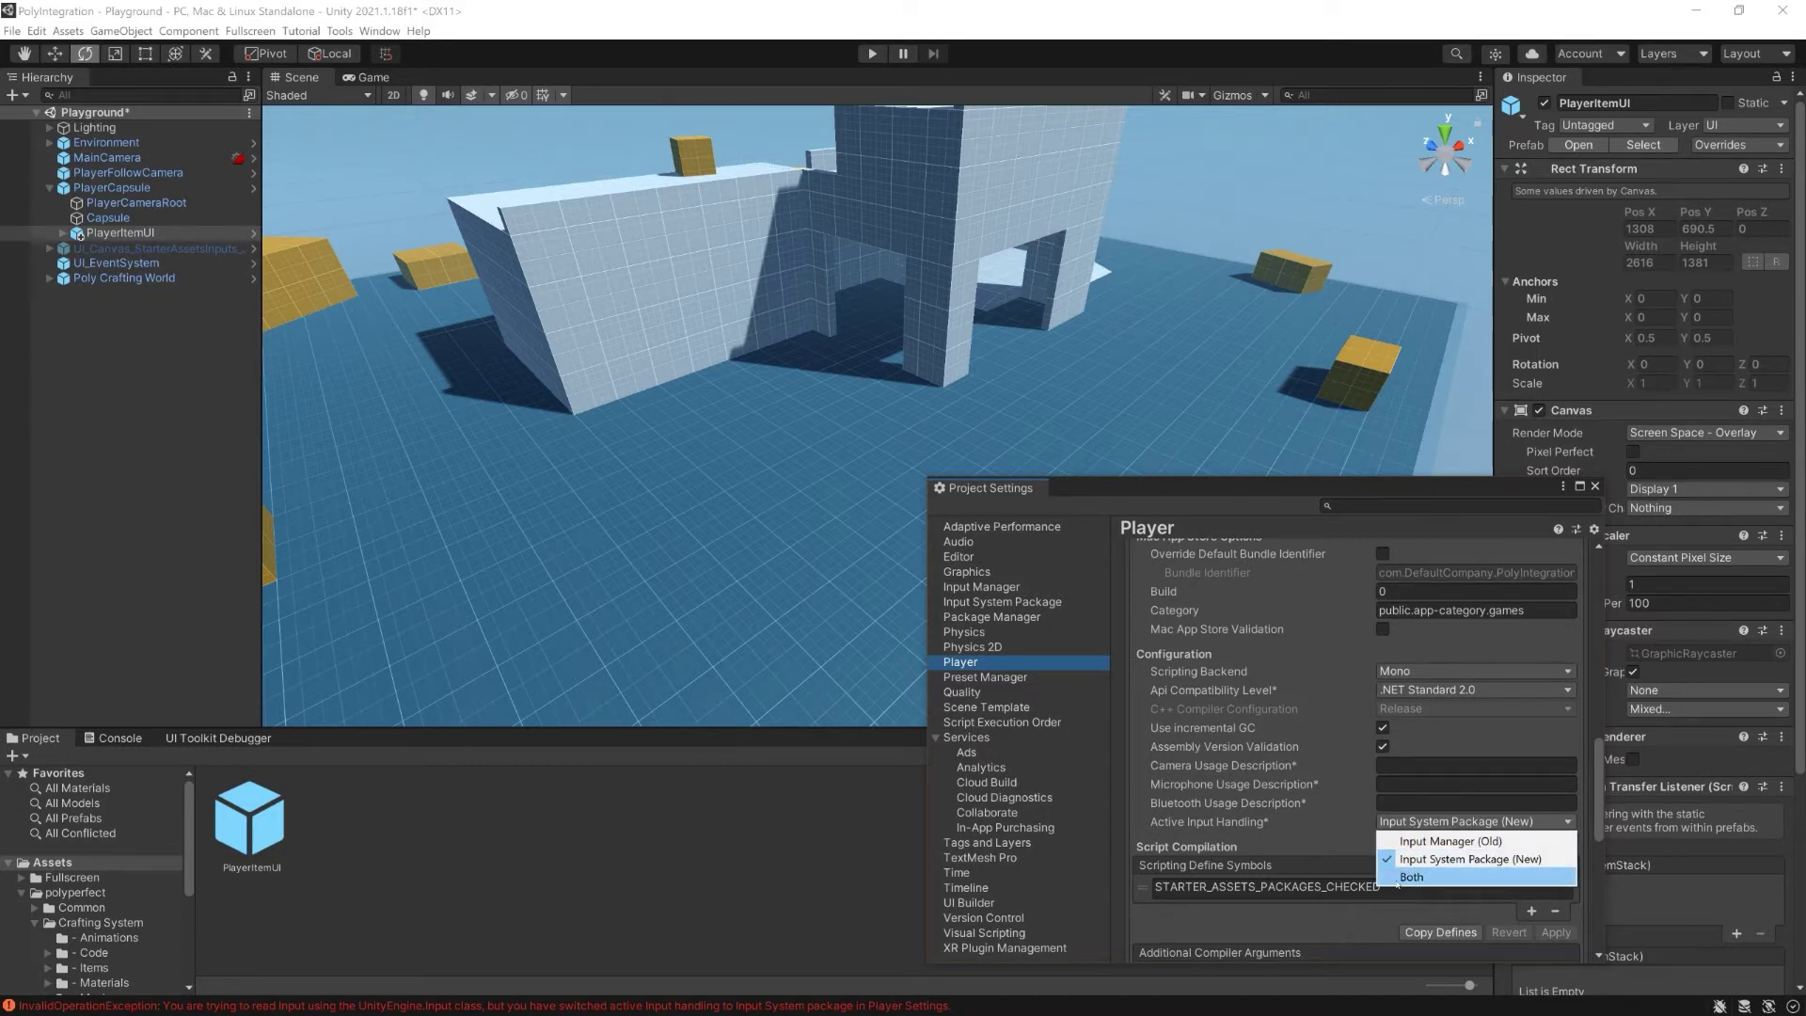
{"action": "left_click", "coordinate": [1402, 876]}
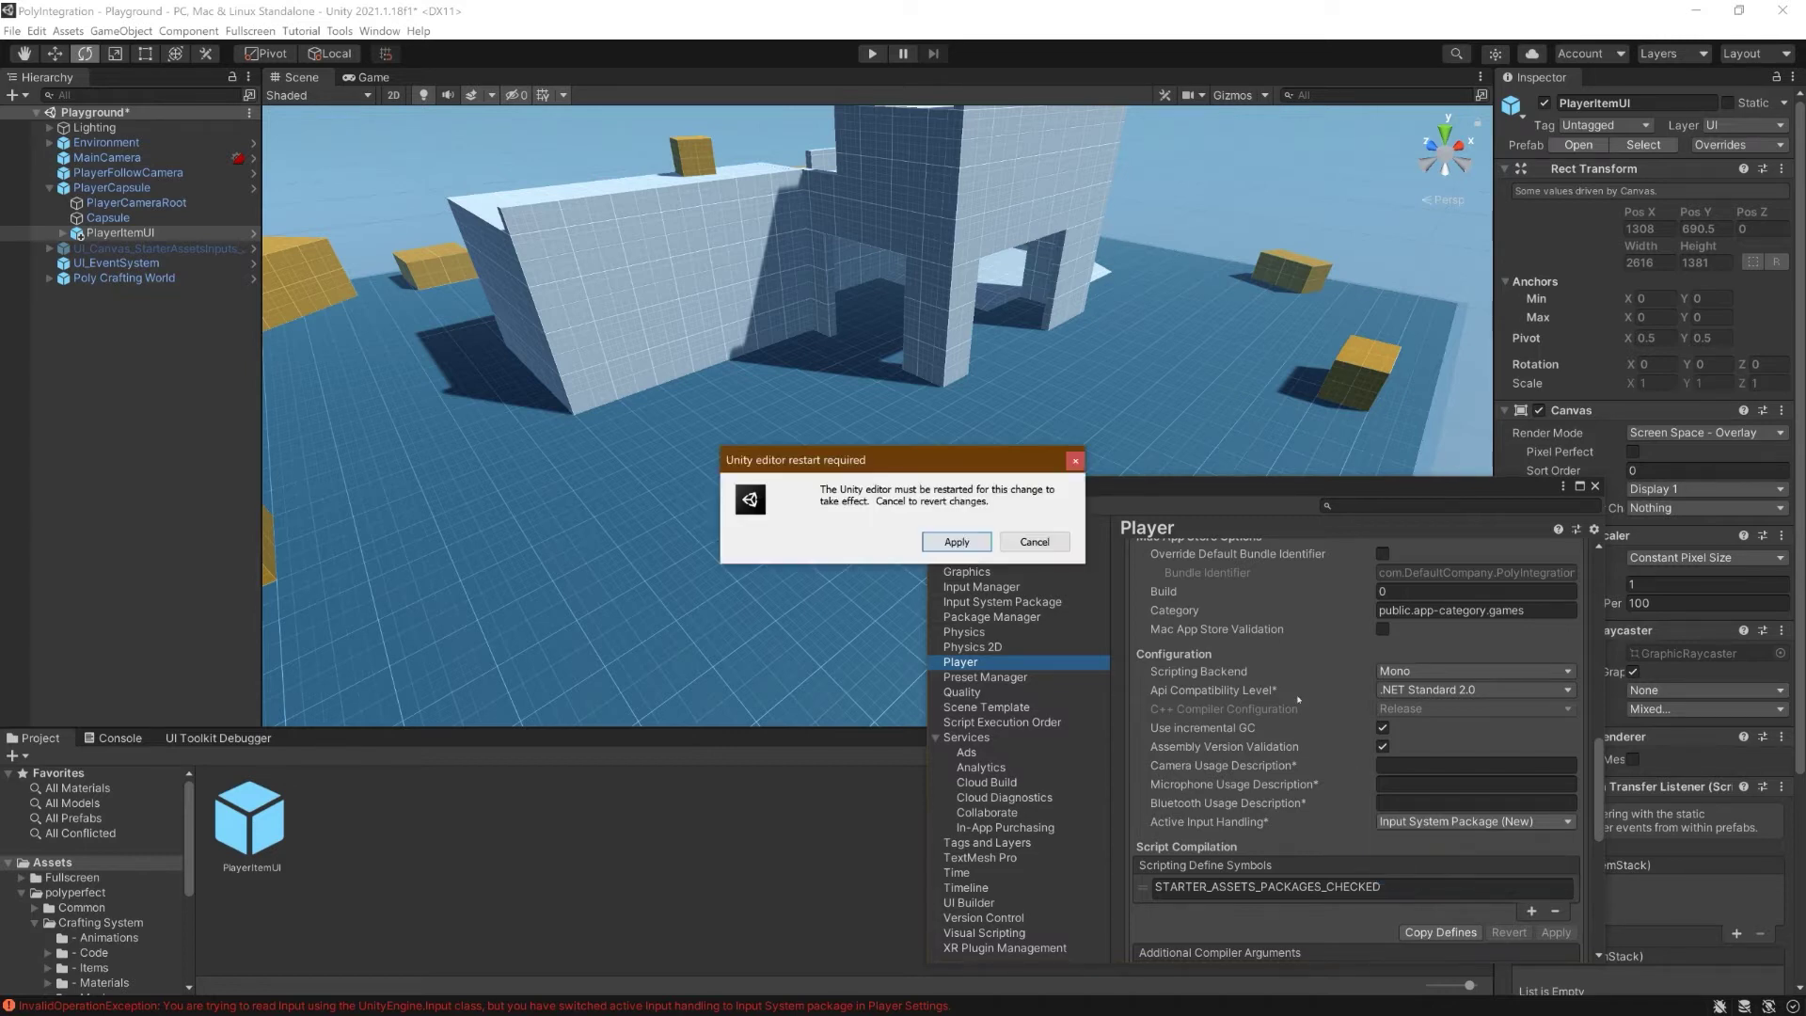
{"action": "left_click", "coordinate": [941, 543]}
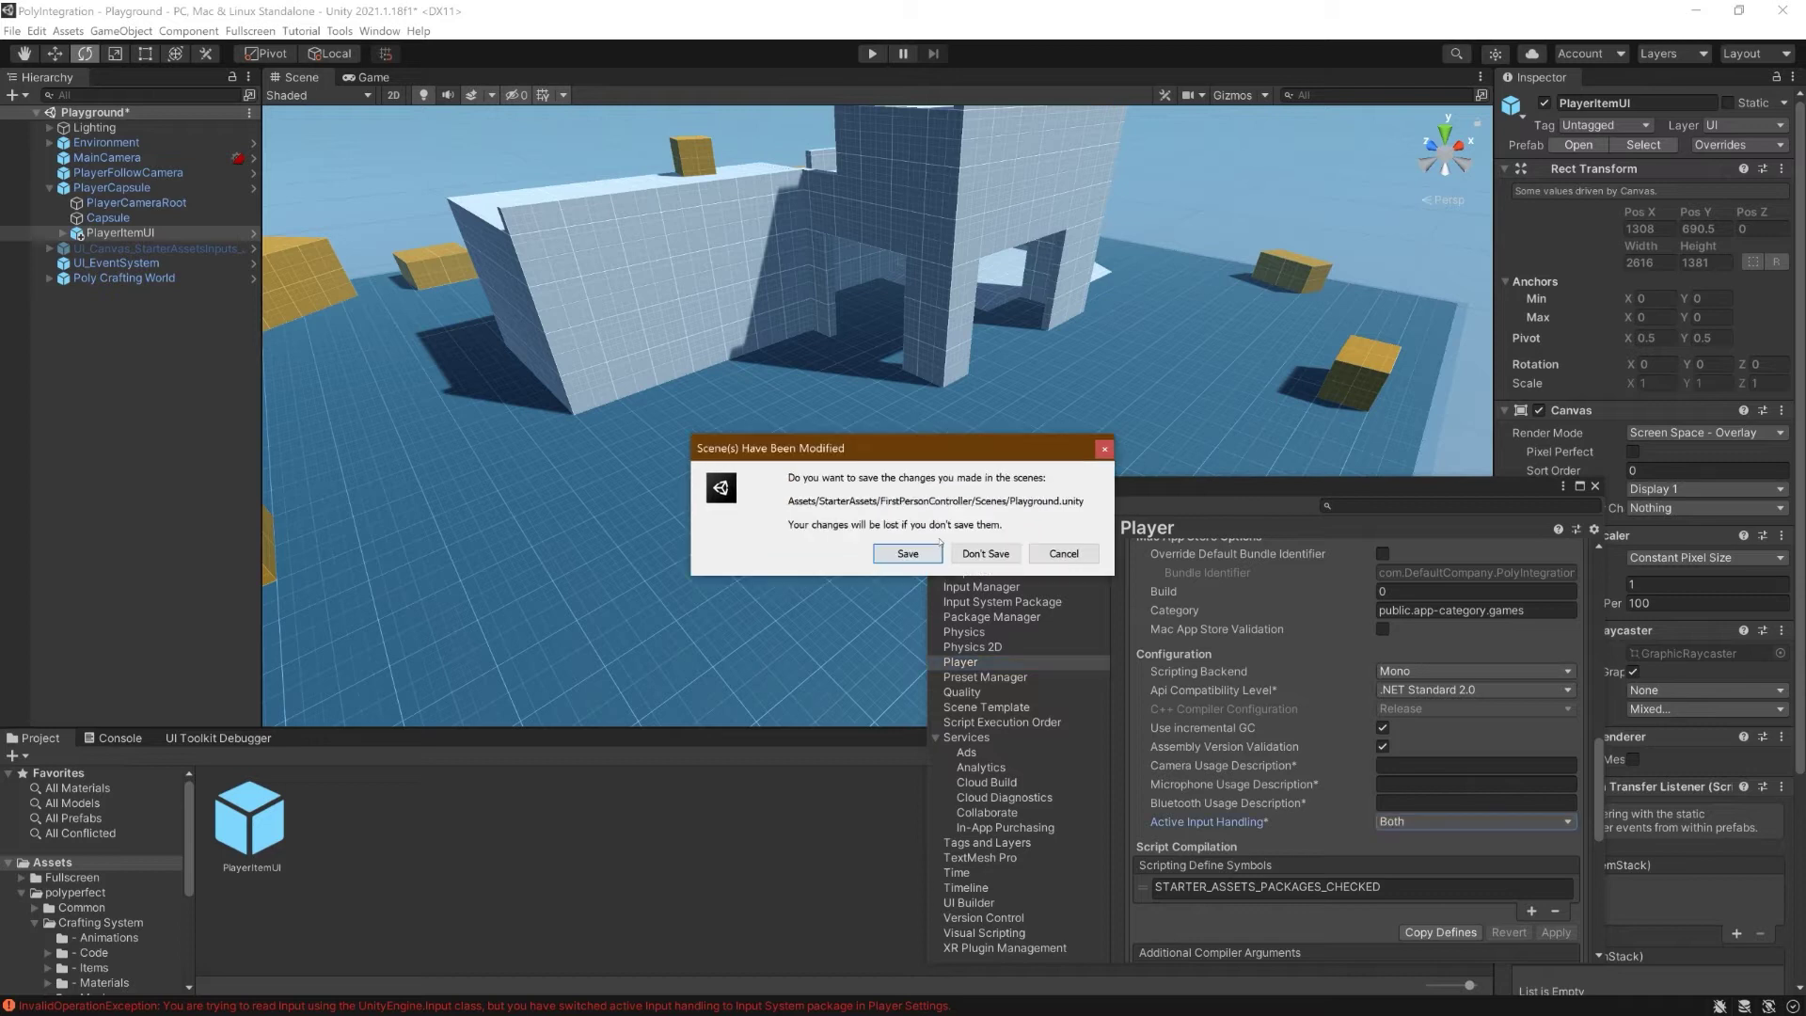
{"action": "left_click", "coordinate": [907, 554]}
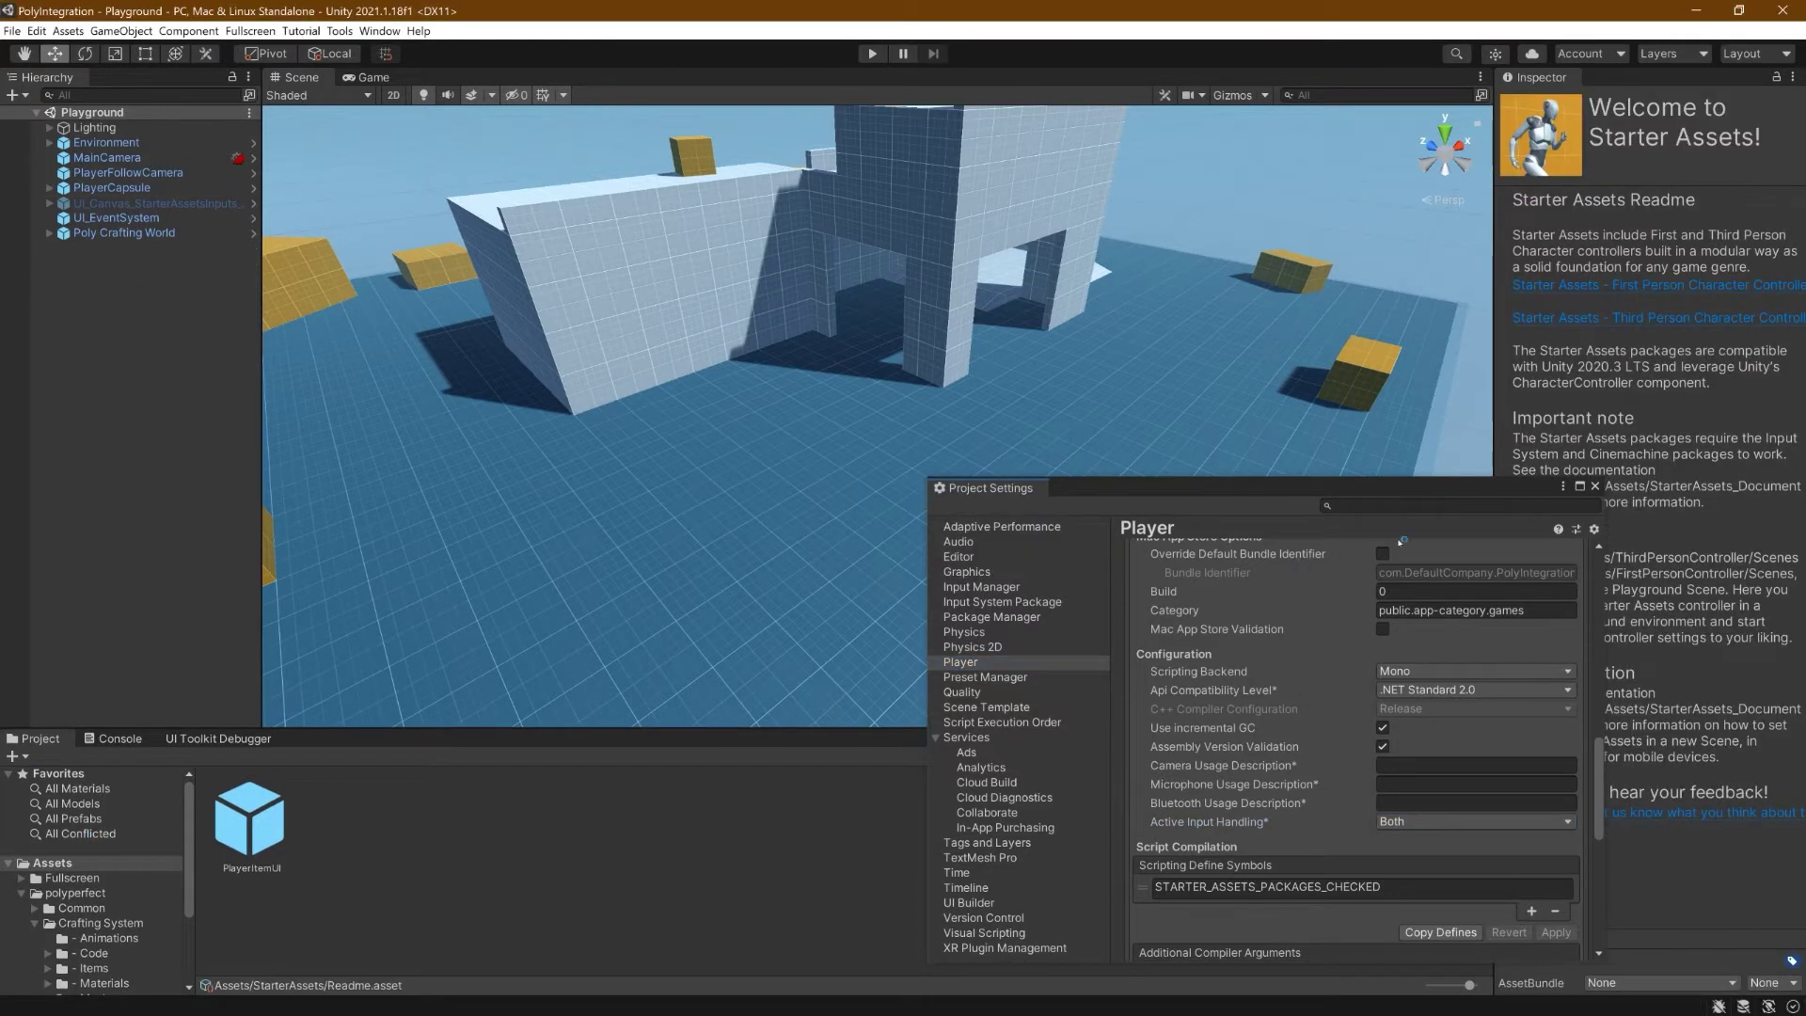
{"action": "left_click", "coordinate": [1046, 252]}
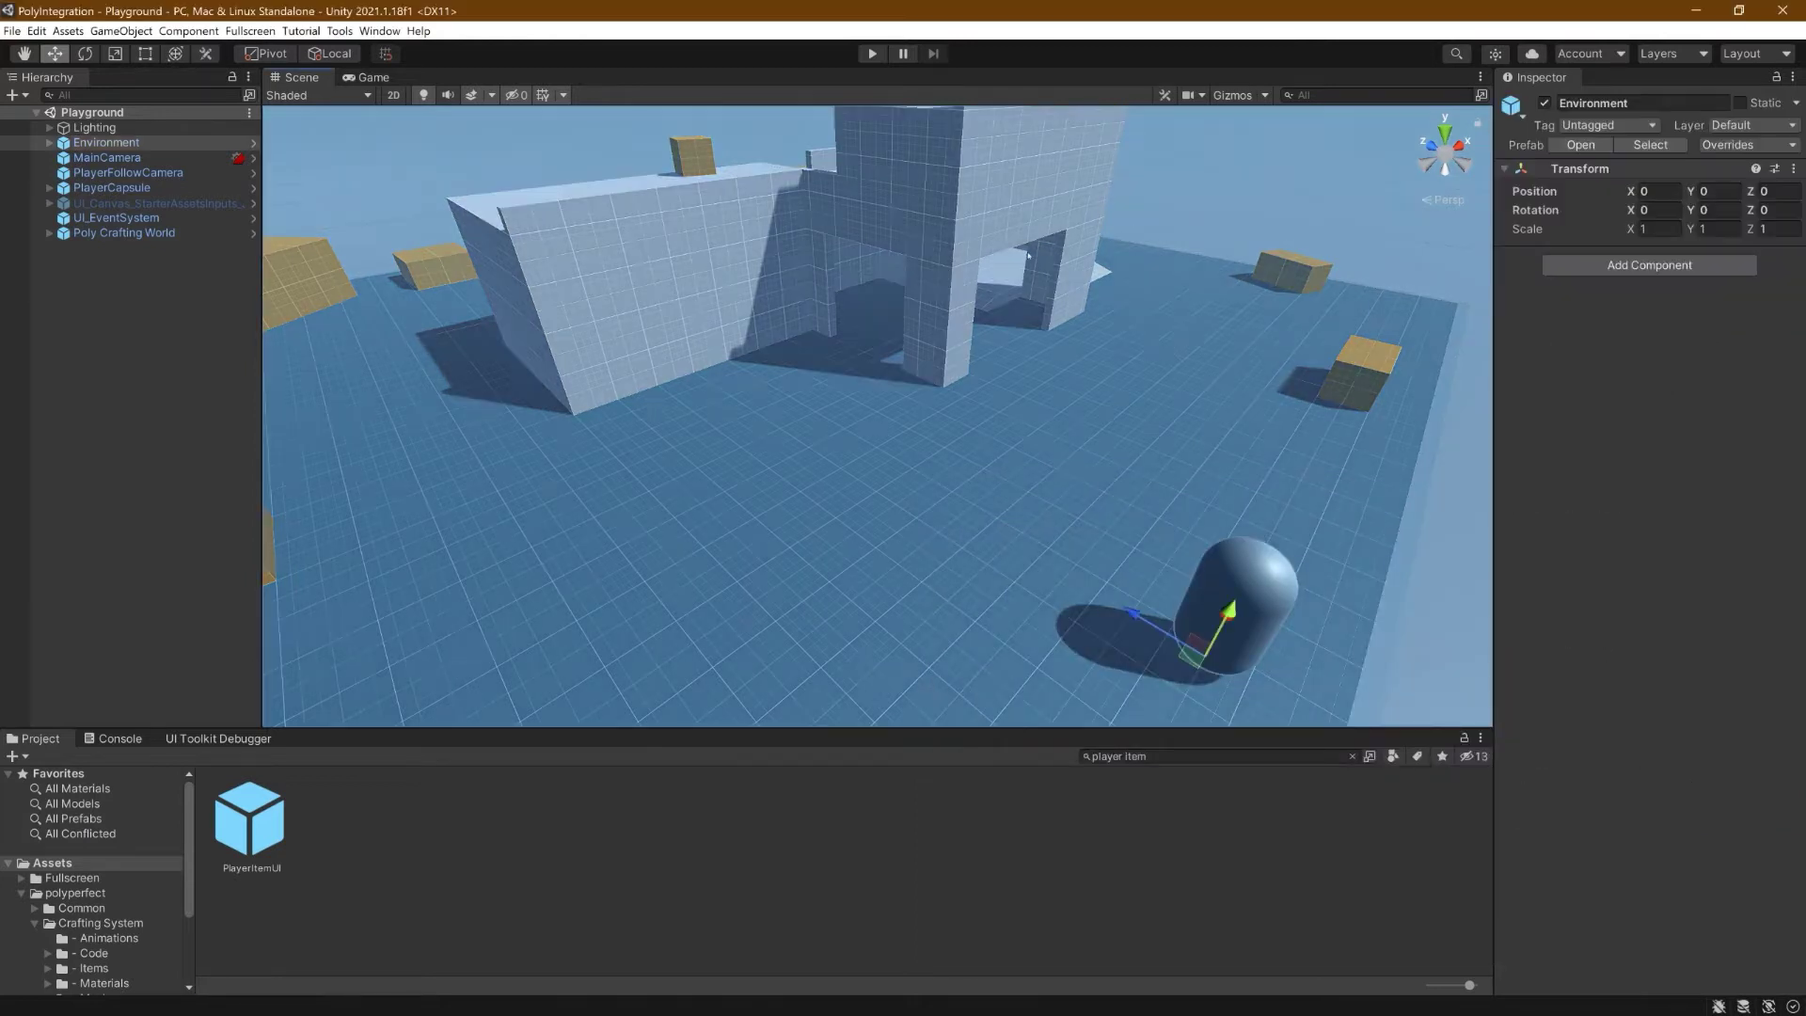
Turn off Cursor Locked and Cursor Input For Look on PlayerCapsule's Starter Assets Inputs.
{"action": "left_click", "coordinate": [1170, 198]}
{"action": "left_click", "coordinate": [872, 53]}
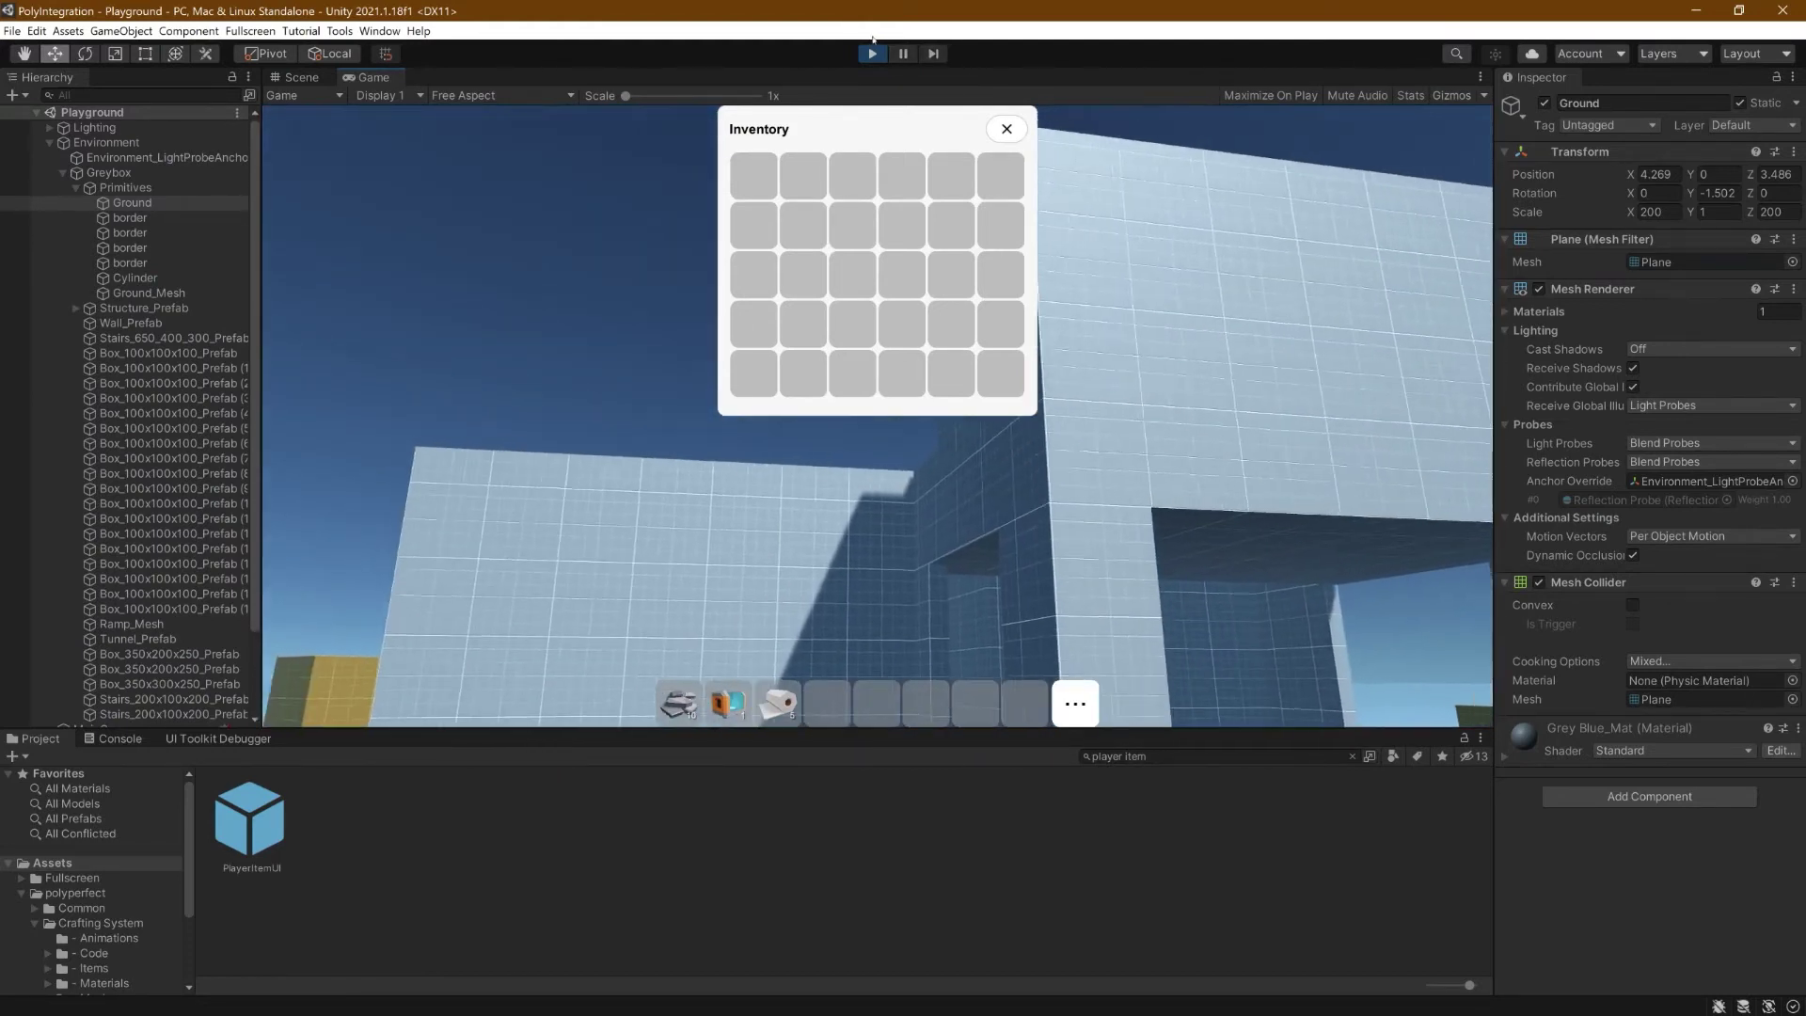
{"action": "left_click", "coordinate": [872, 53]}
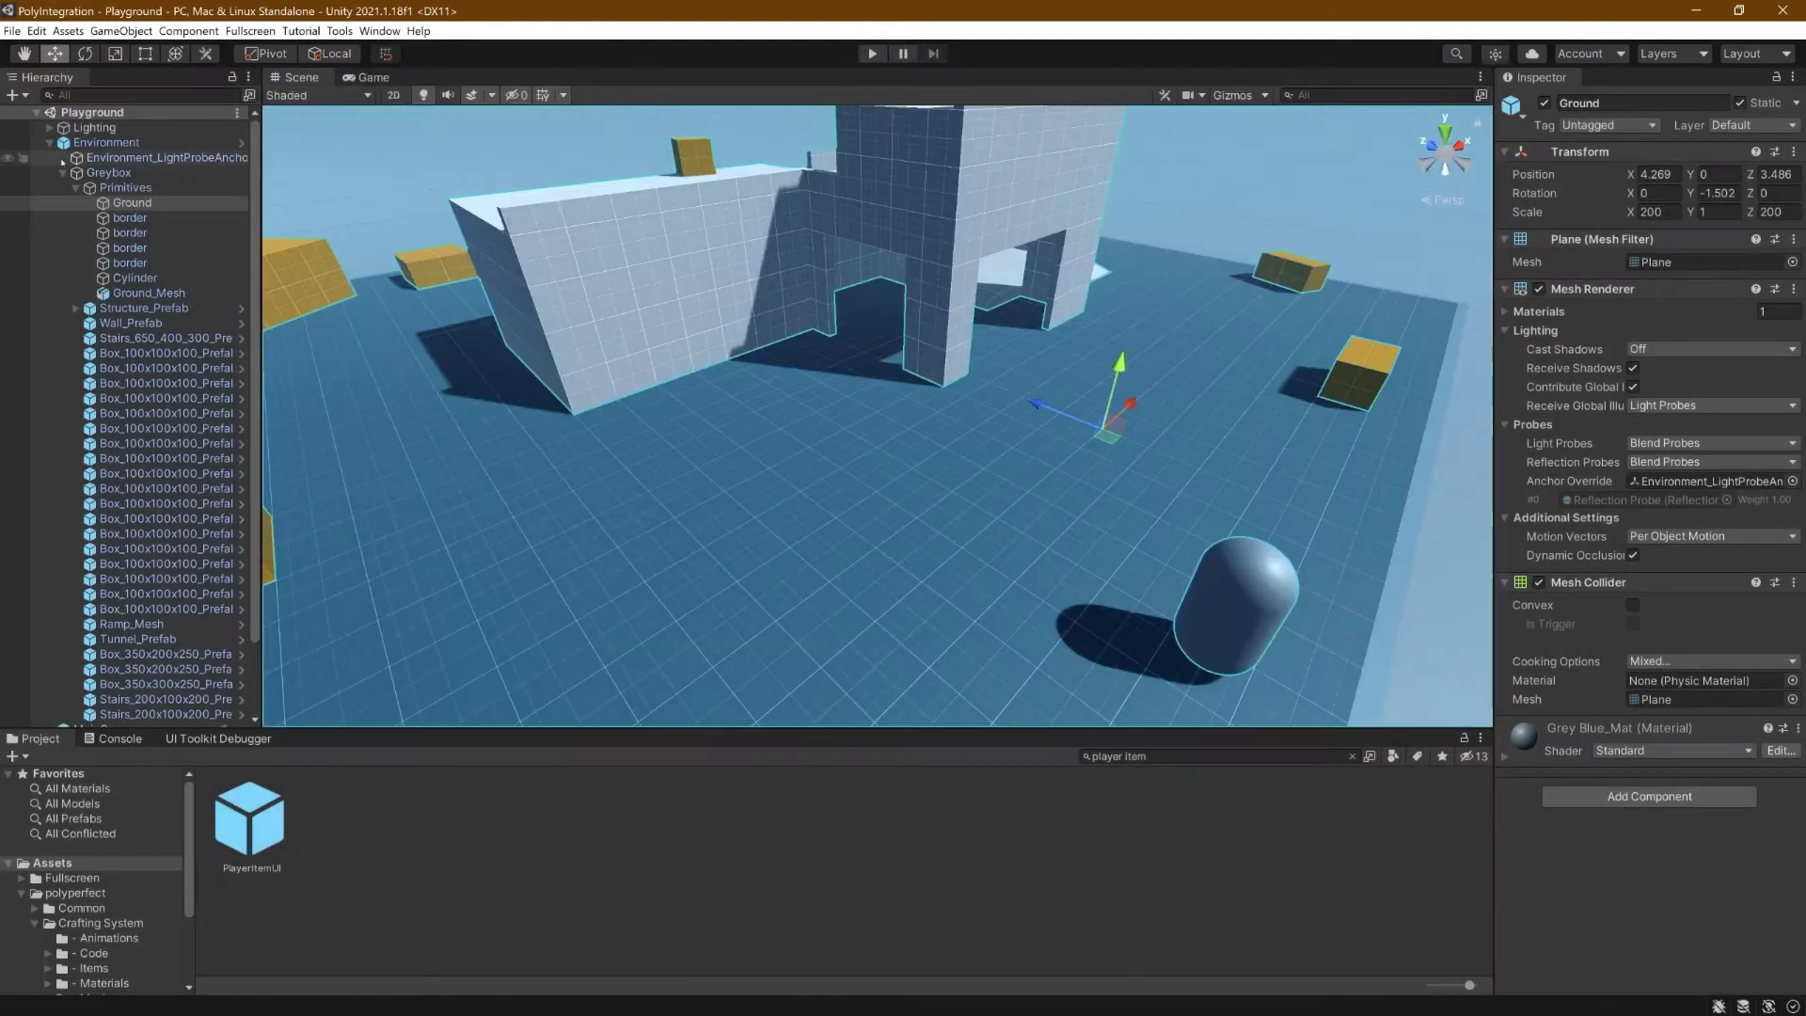
{"action": "left_click", "coordinate": [48, 143]}
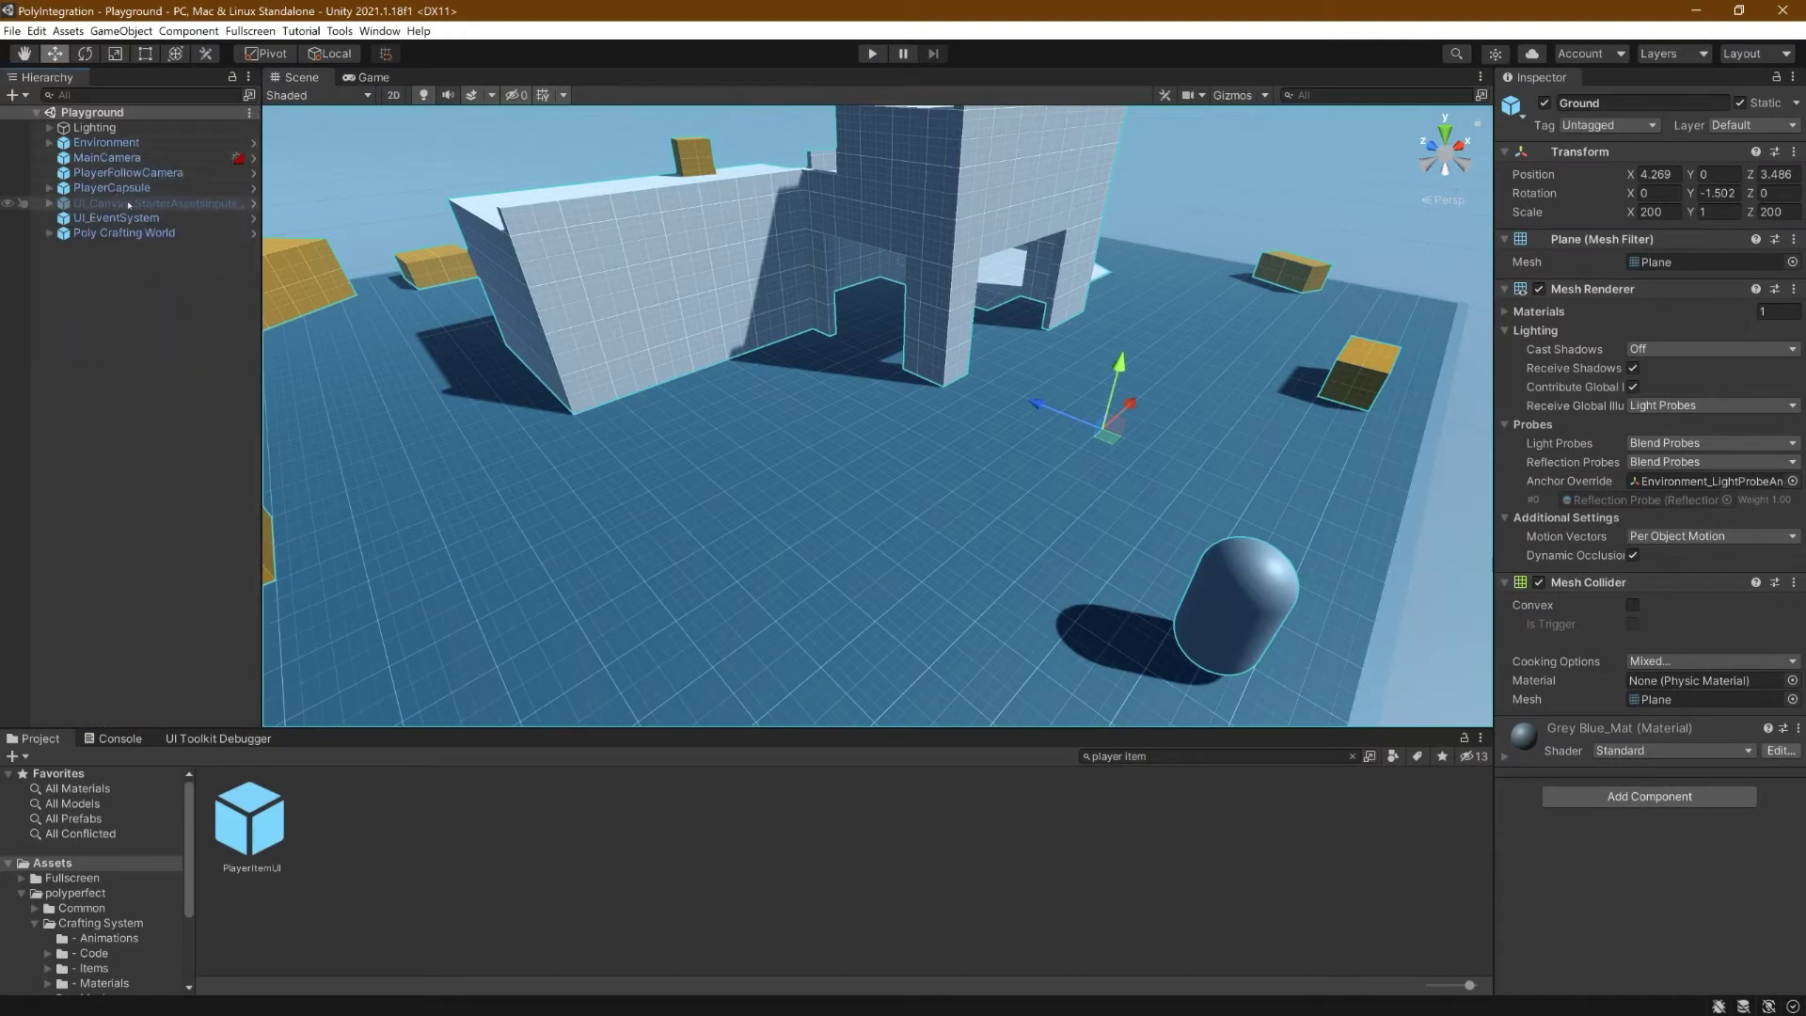
{"action": "left_click", "coordinate": [113, 189]}
{"action": "left_click", "coordinate": [1632, 671]}
{"action": "left_click", "coordinate": [1633, 691]}
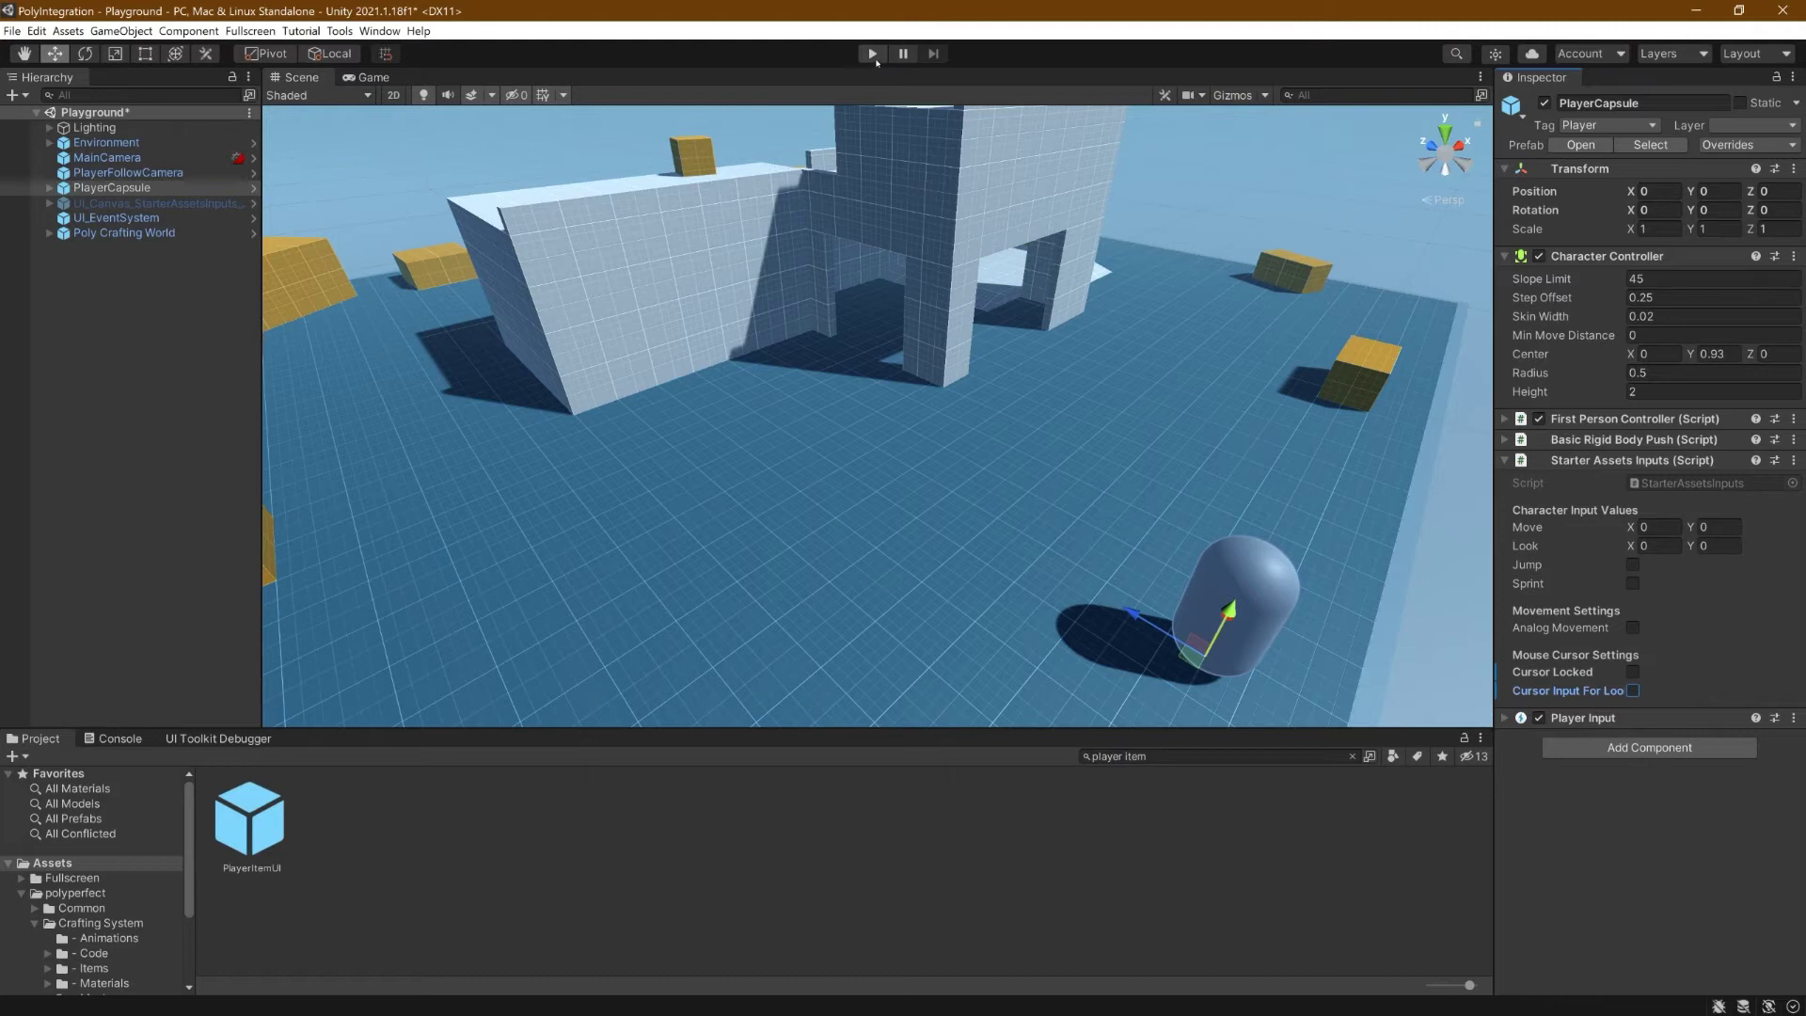
Play-test by moving the first hotbar item into the fifth slot, then stop play mode.
{"action": "left_click", "coordinate": [872, 54]}
{"action": "left_click_drag", "start_coordinate": [692, 712], "coordinate": [1058, 428]}
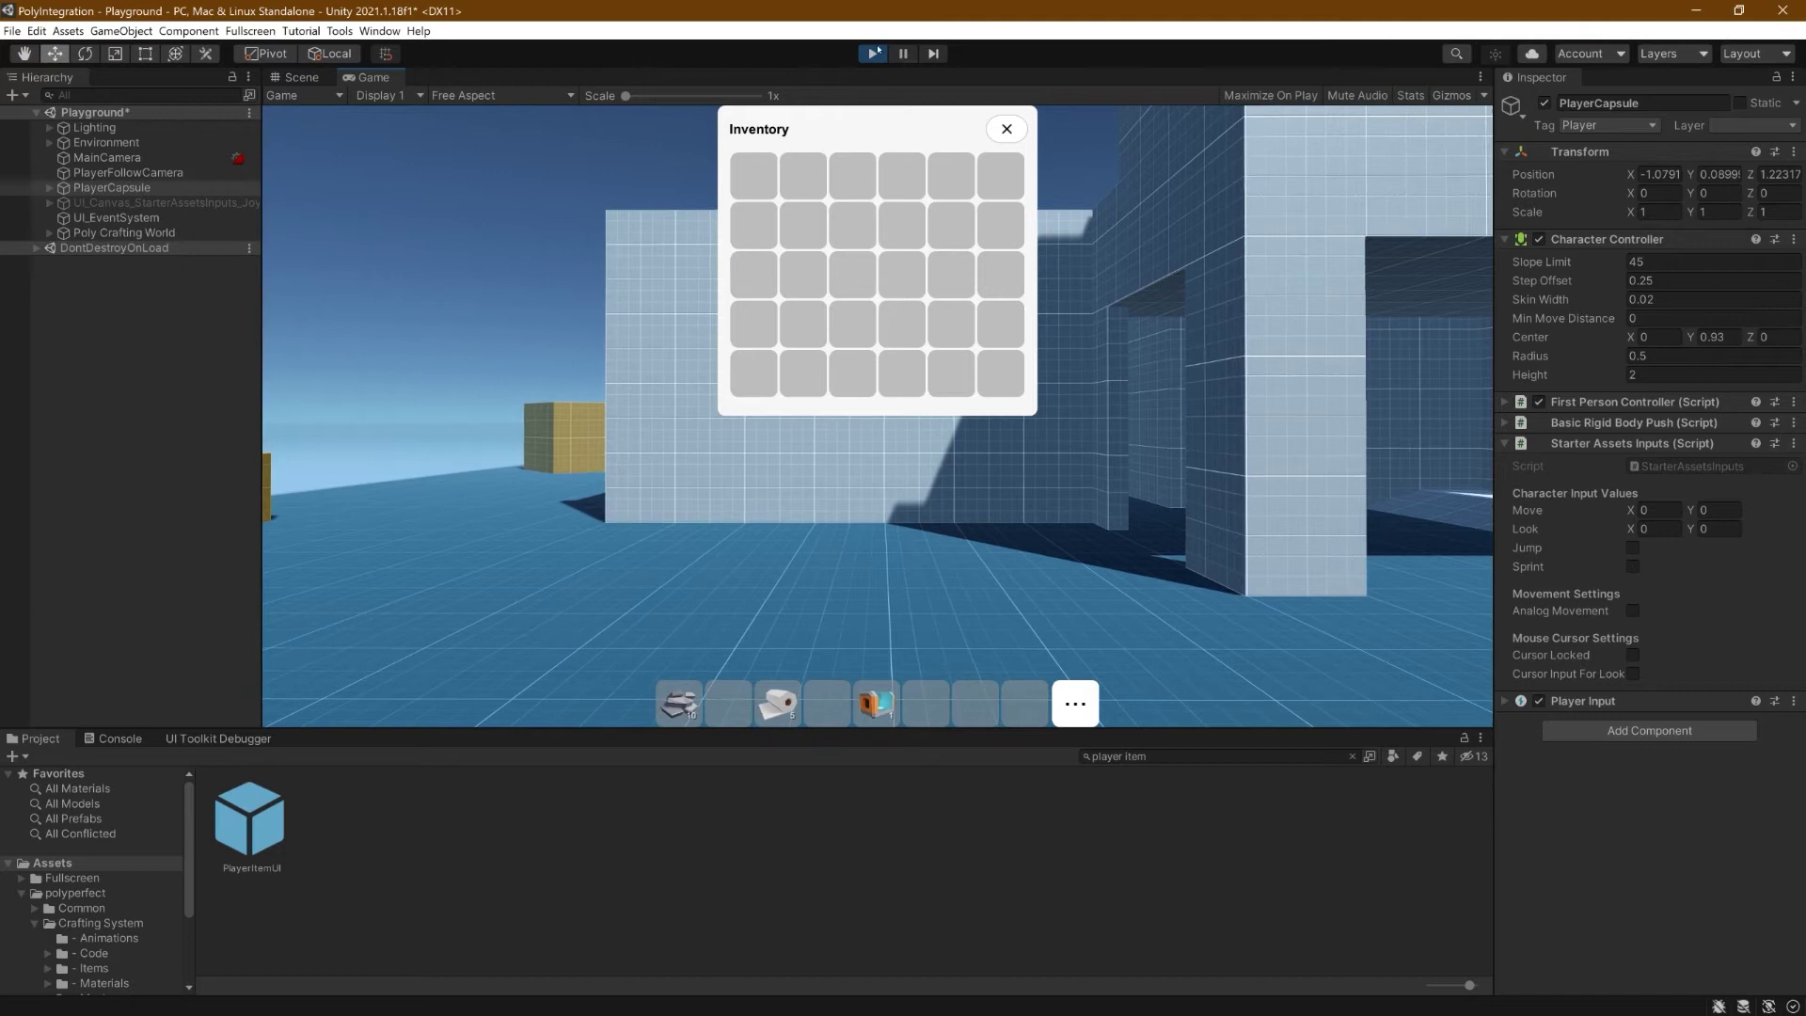
{"action": "key", "text": "ctrl+p"}
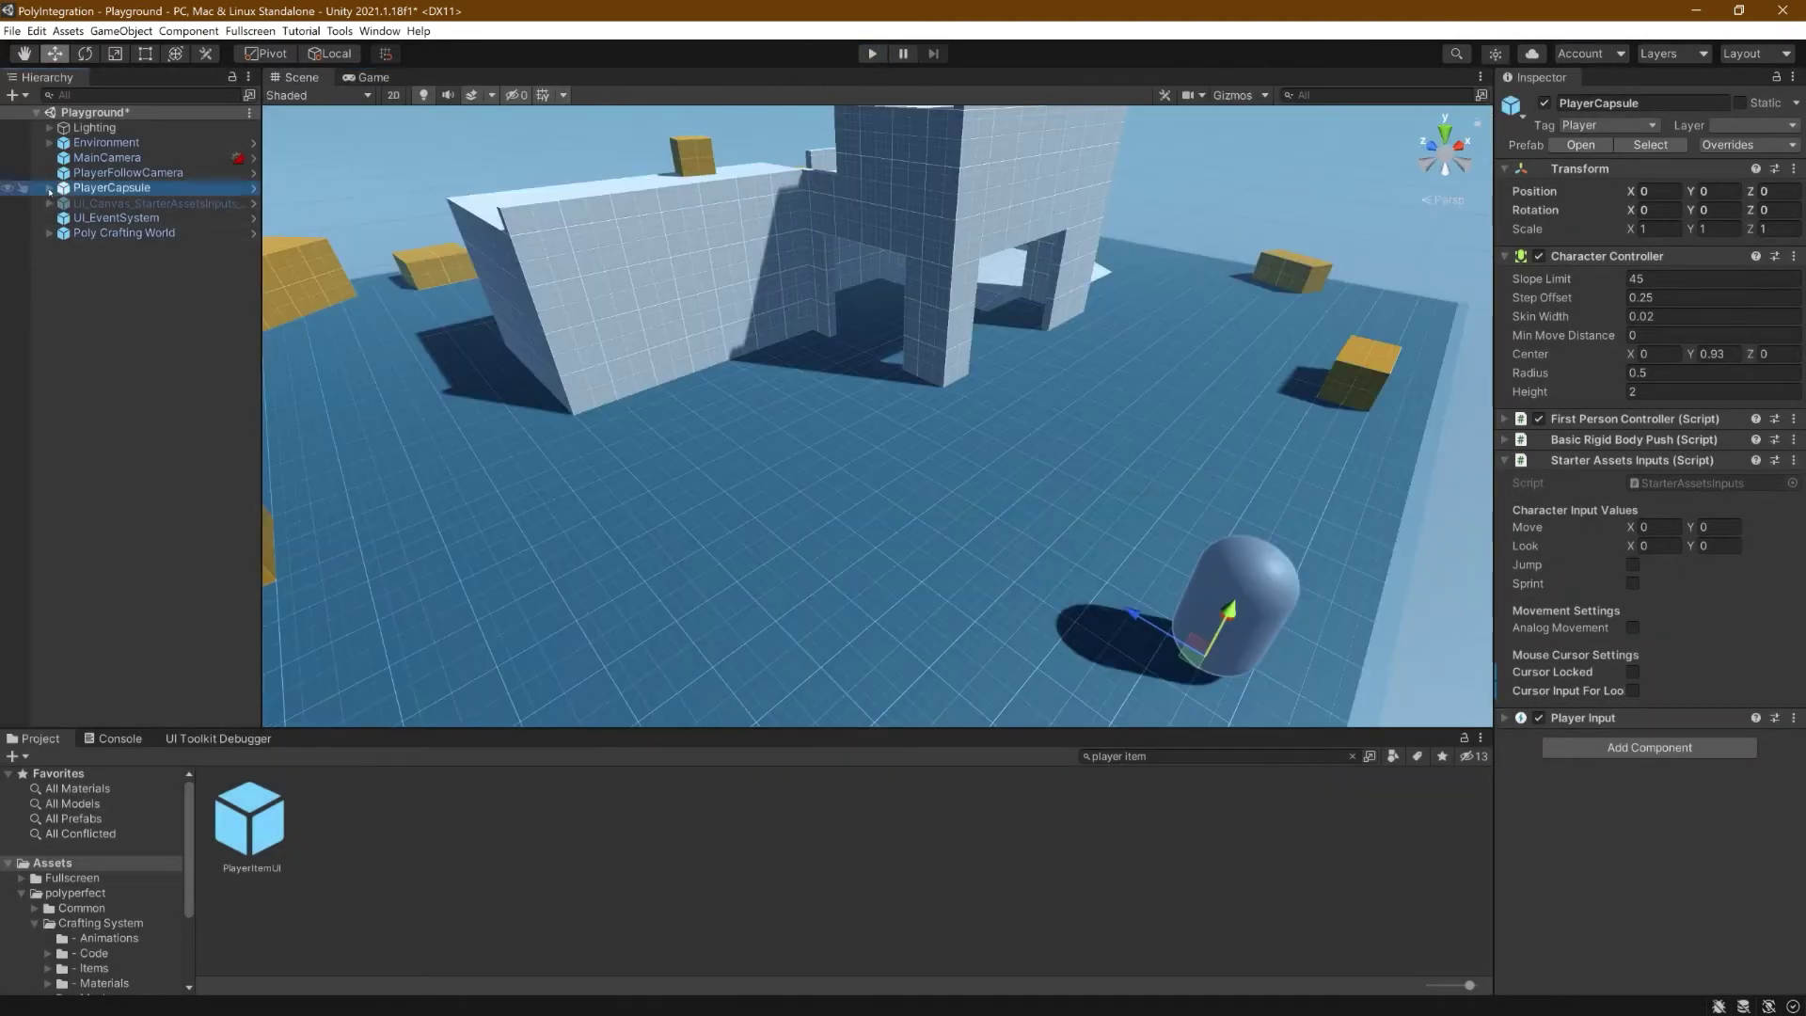
{"action": "left_click", "coordinate": [49, 187]}
Deactivate InternalInventory under PlayerCapsule > PlayerItemUI so it starts hidden.
{"action": "left_click", "coordinate": [62, 234]}
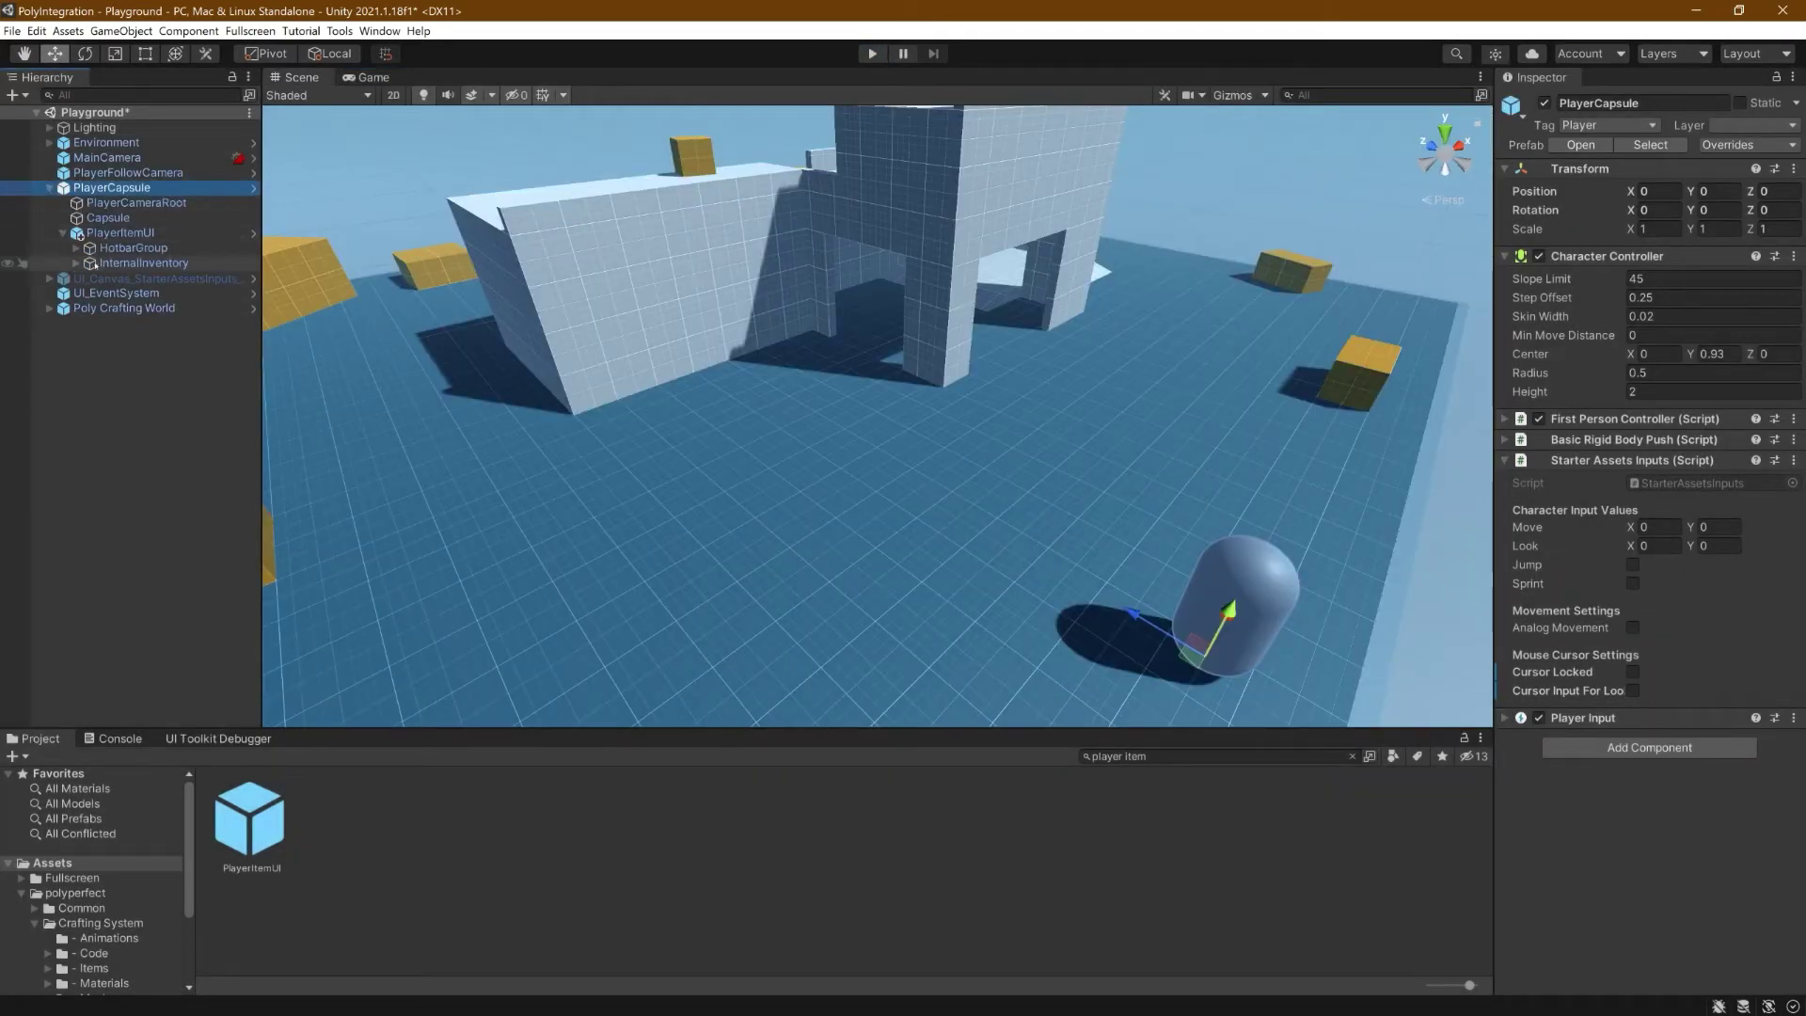
{"action": "left_click", "coordinate": [132, 262]}
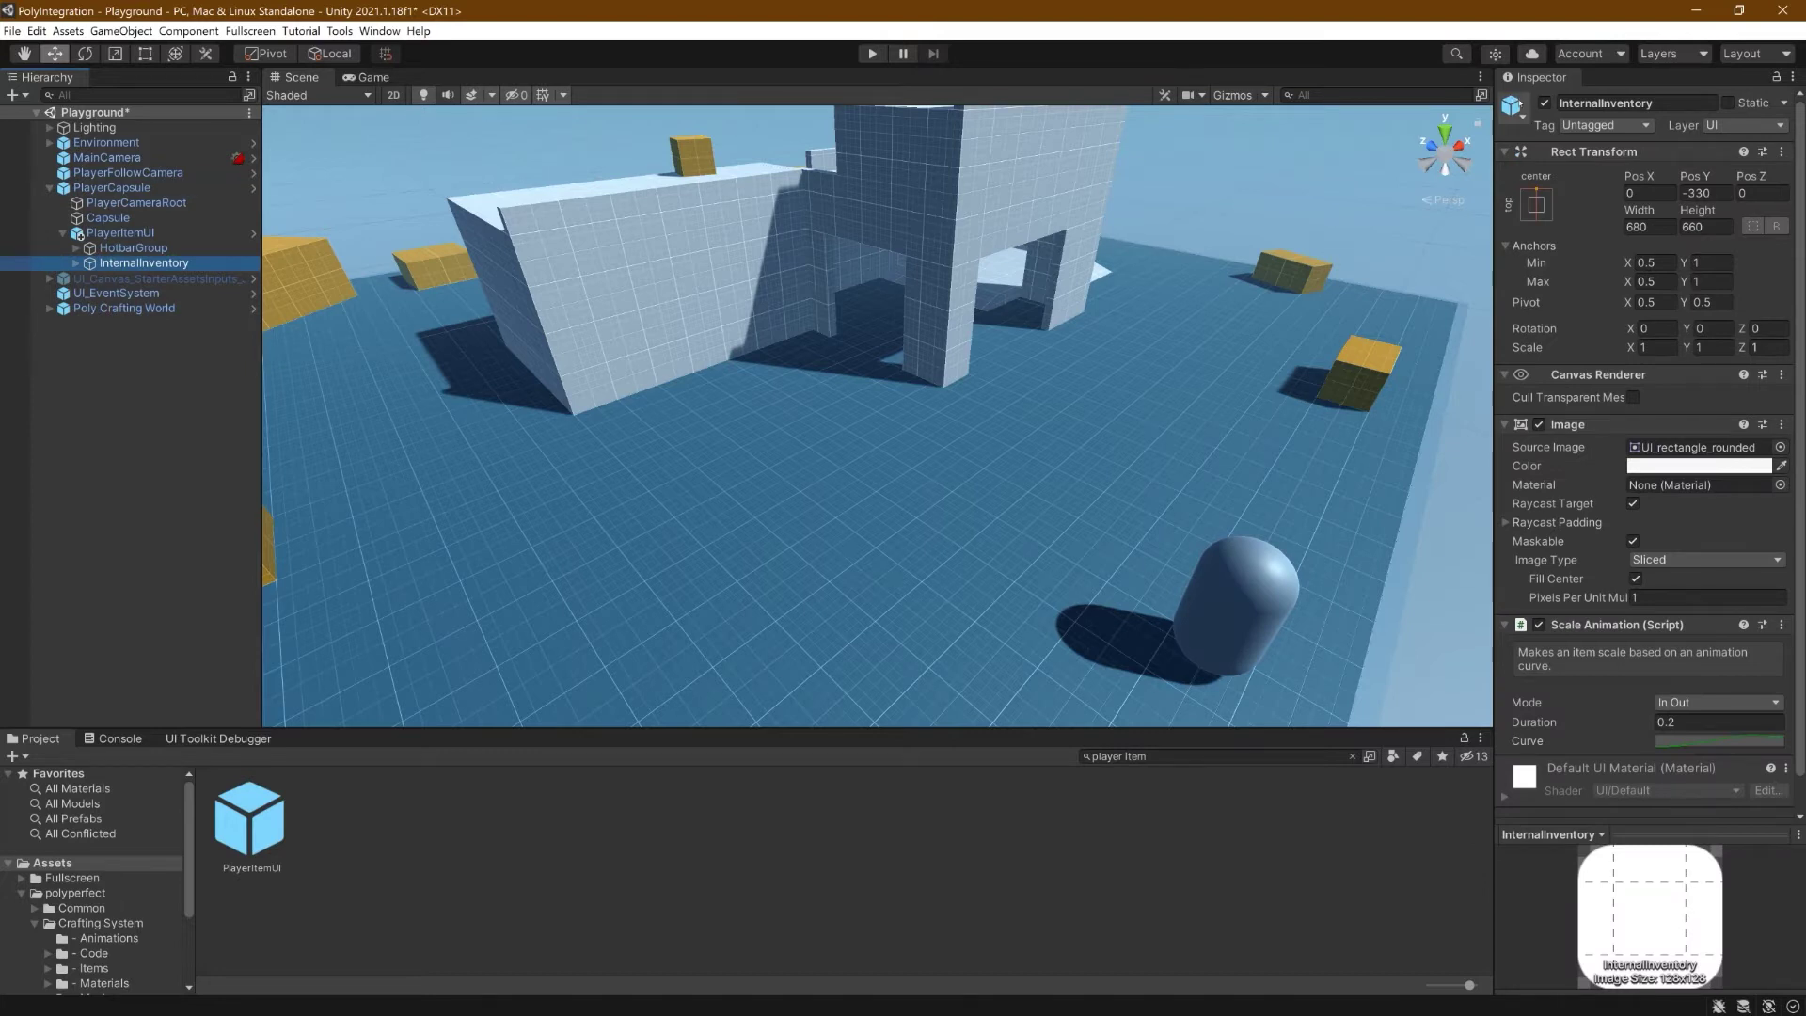
{"action": "left_click", "coordinate": [1544, 102]}
In play mode, open and close the inventory panel and drag an item into the first hotbar slot.
{"action": "left_click", "coordinate": [872, 54]}
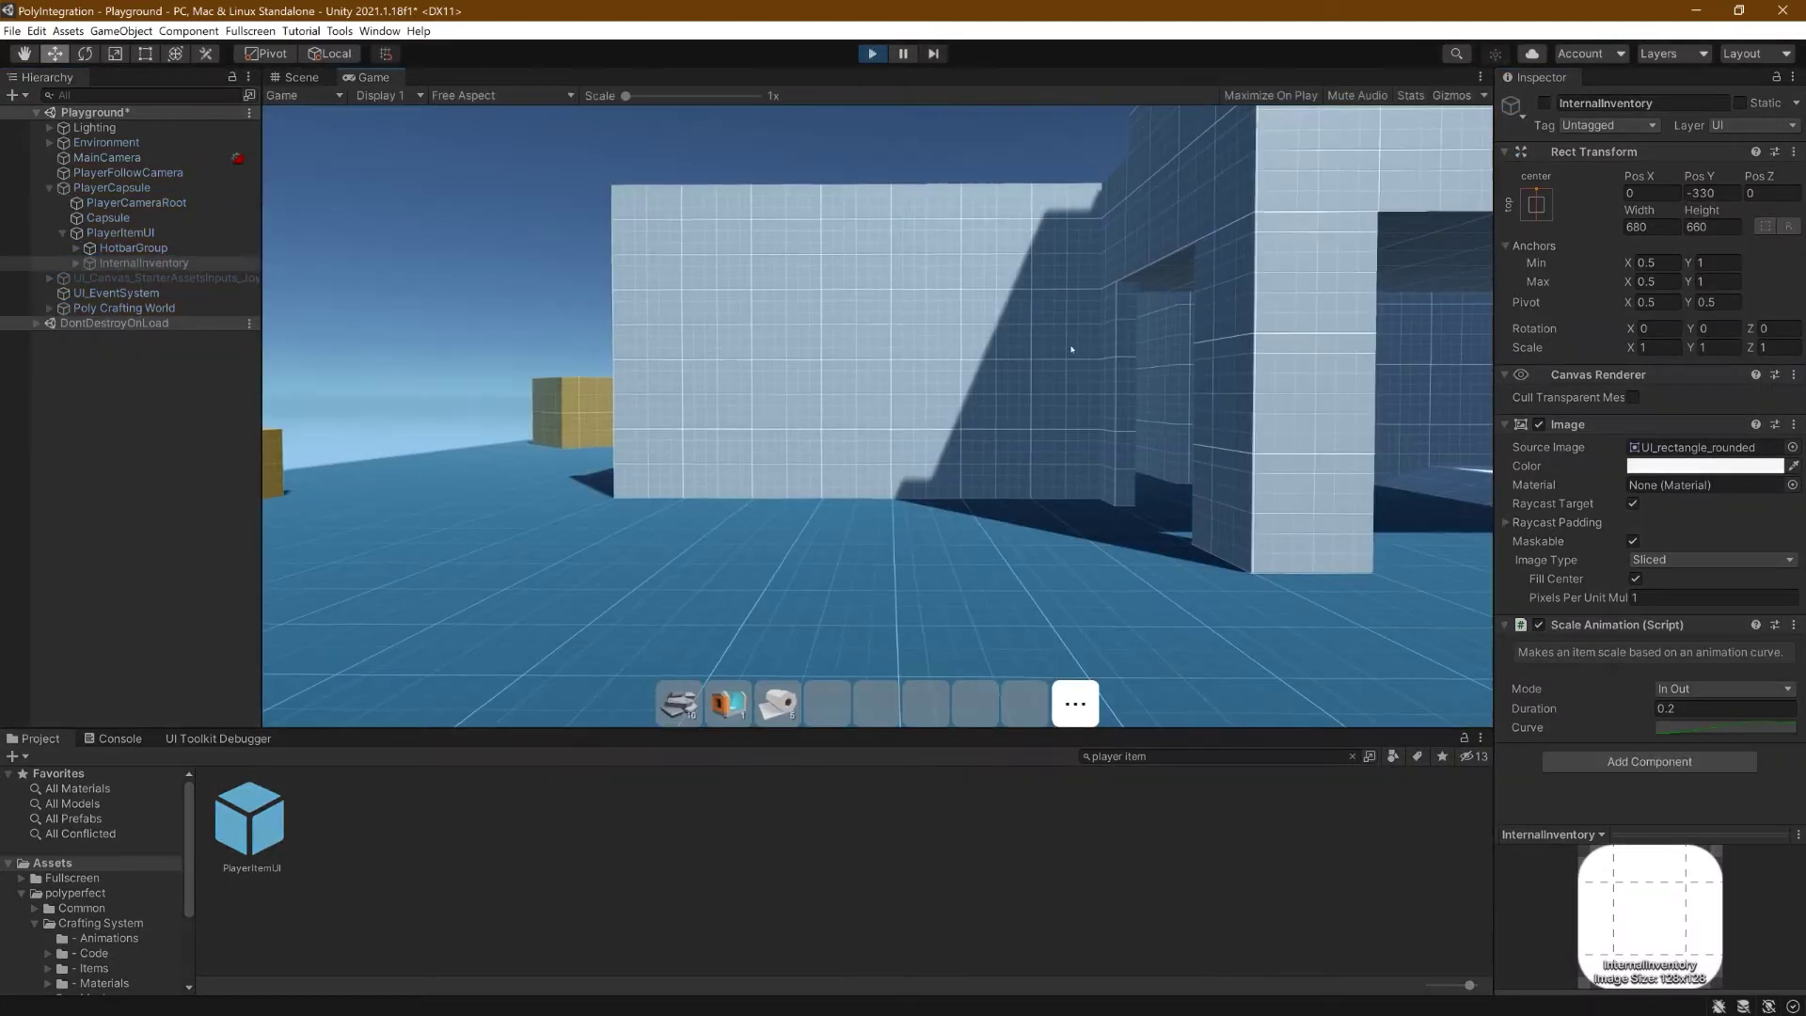
{"action": "left_click", "coordinate": [1081, 703]}
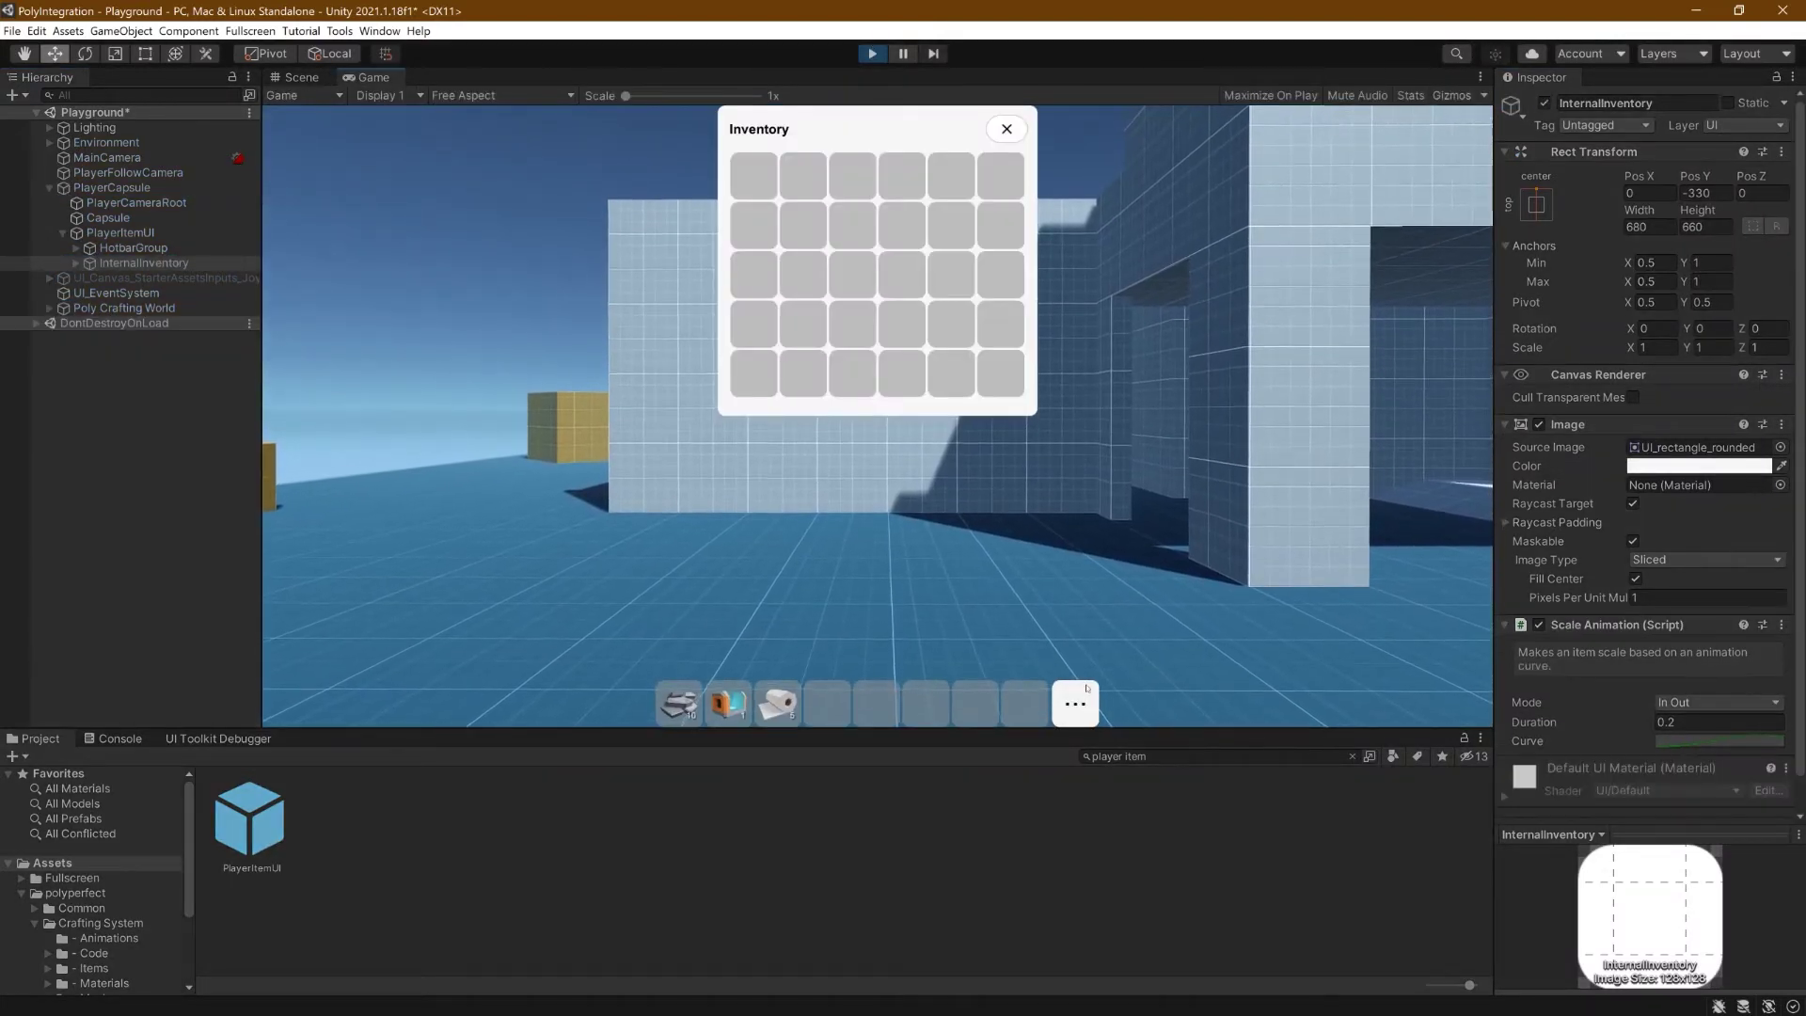
{"action": "left_click", "coordinate": [1006, 129]}
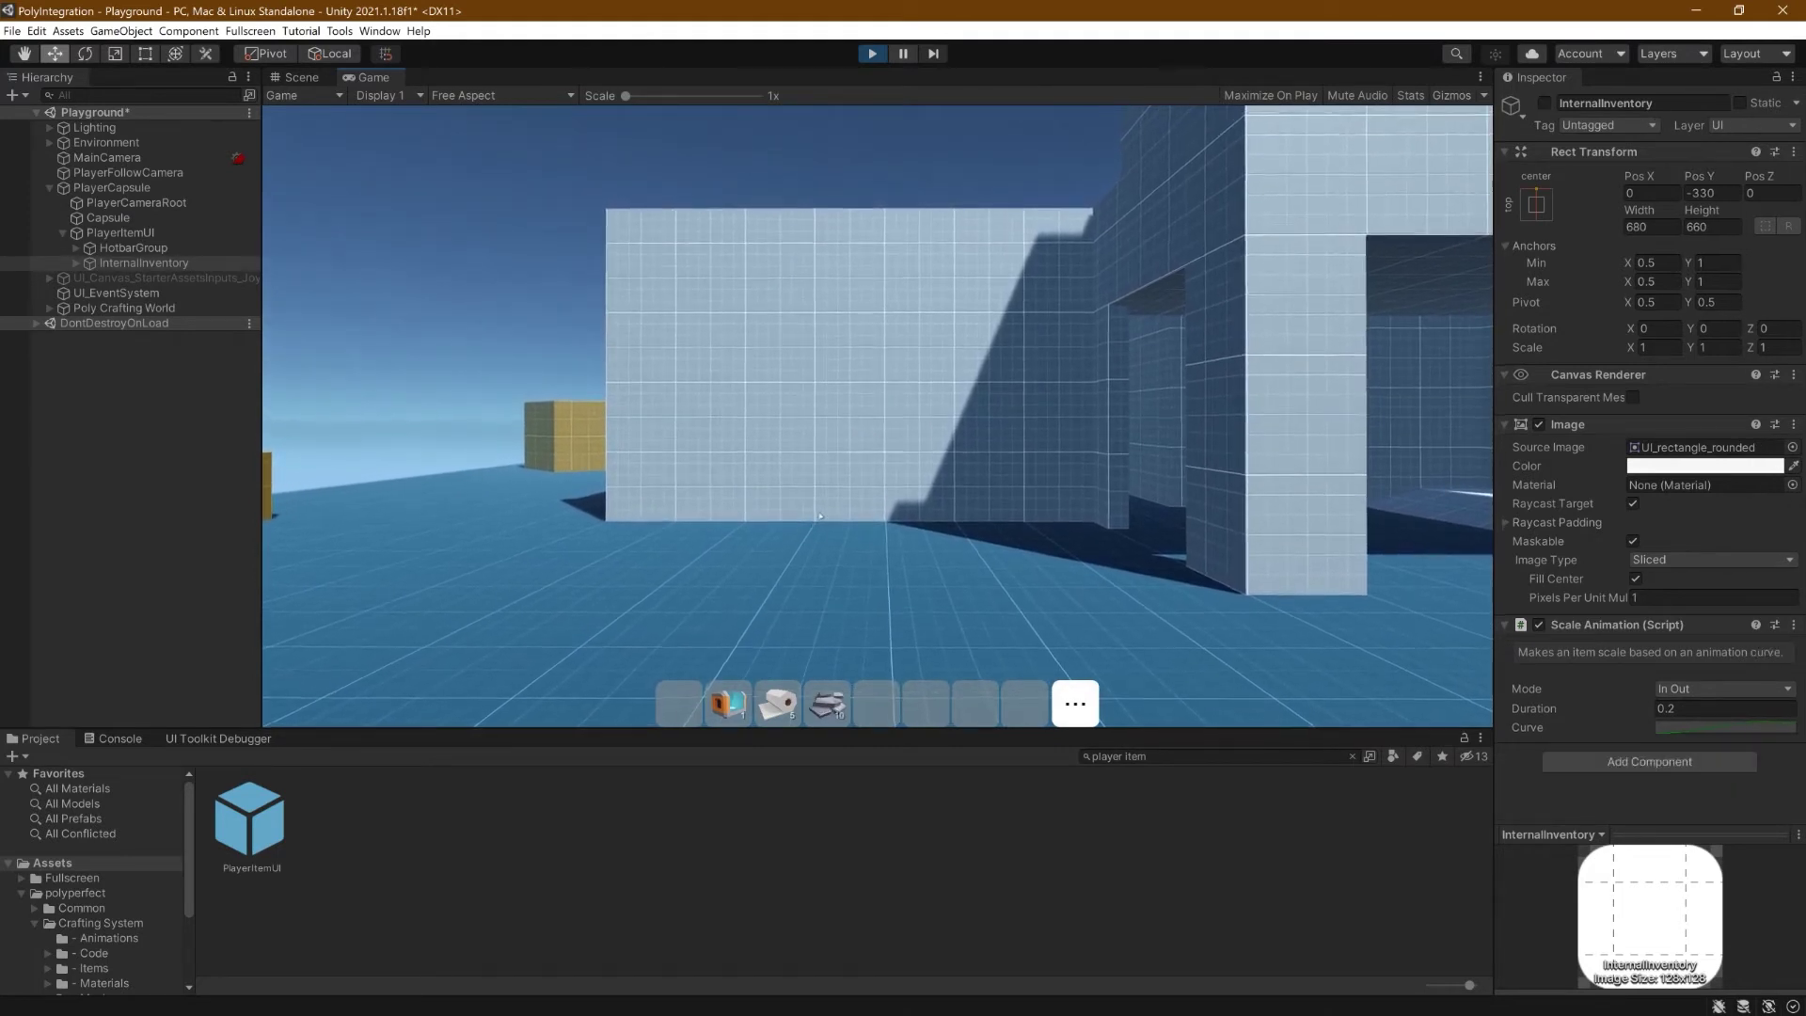
{"action": "mouse_move", "coordinate": [728, 704]}
{"action": "left_mouse_down"}
{"action": "mouse_move", "coordinate": [684, 687]}
{"action": "mouse_move", "coordinate": [679, 702]}
{"action": "mouse_move", "coordinate": [729, 704]}
{"action": "left_mouse_up"}
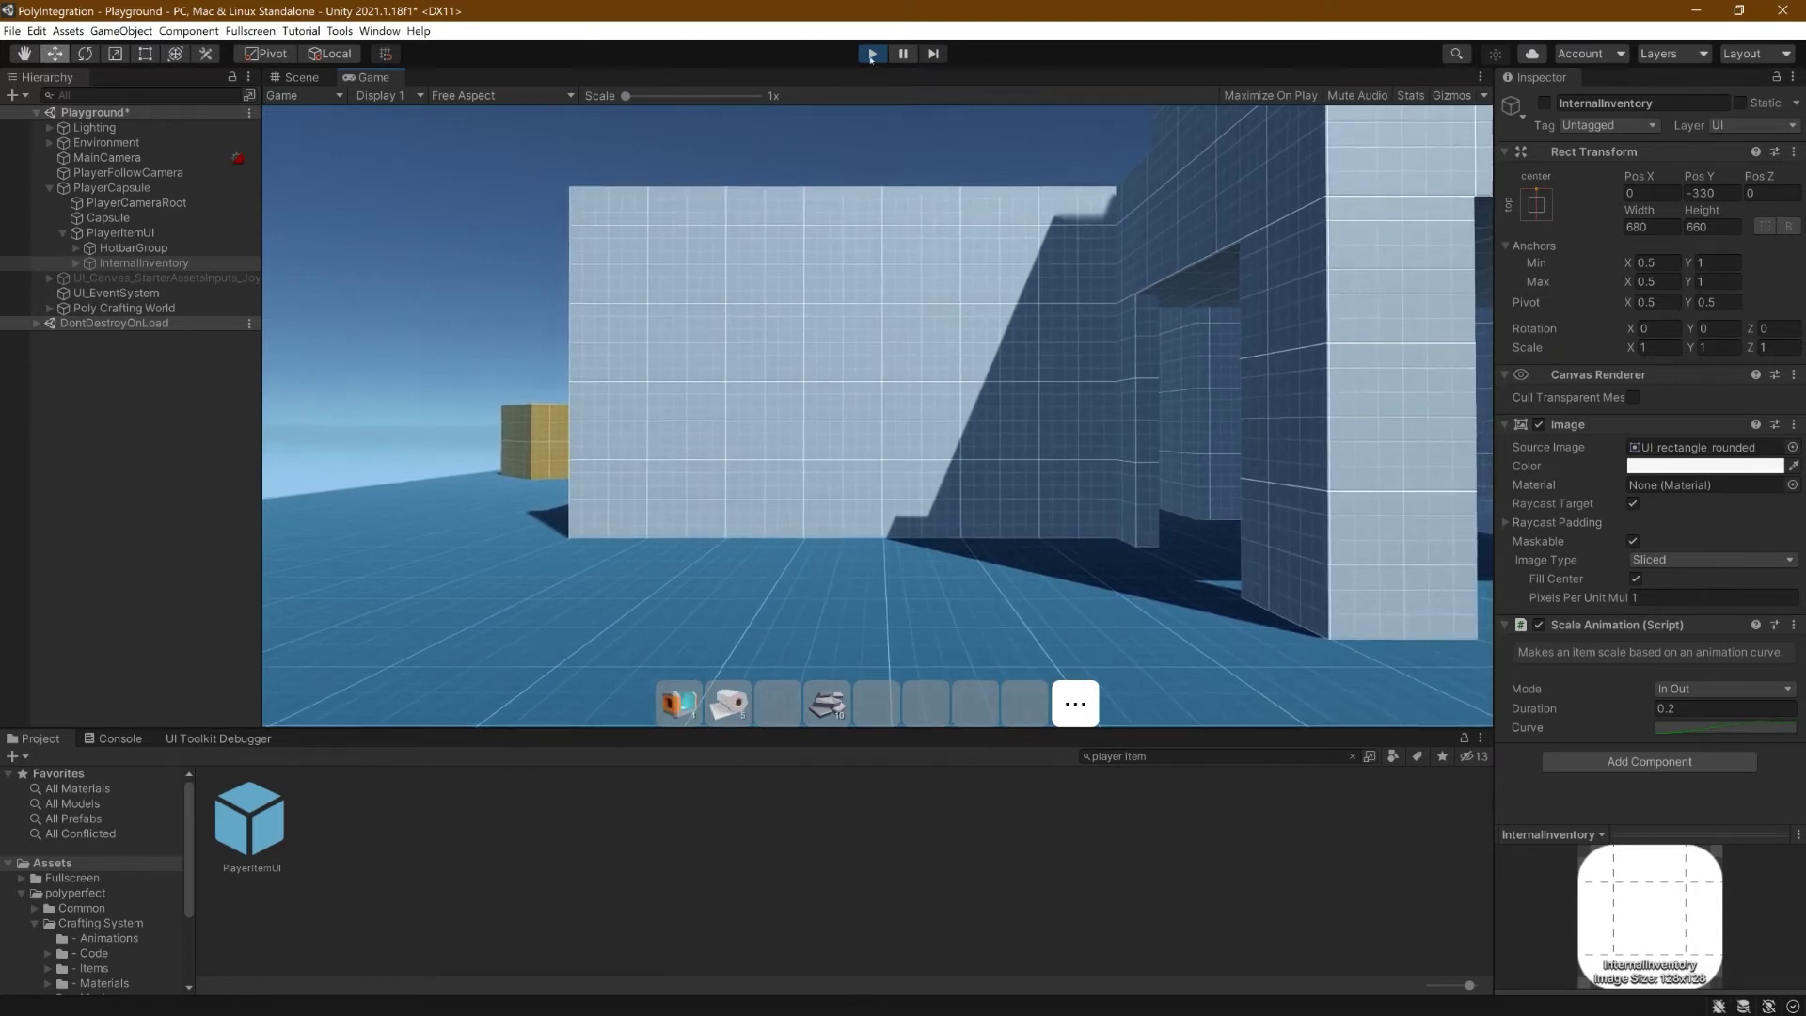
Search '3d printer' and place the CraftingStation_3DPrinter prefab near the wall, rotating it.
{"action": "left_click", "coordinate": [872, 54]}
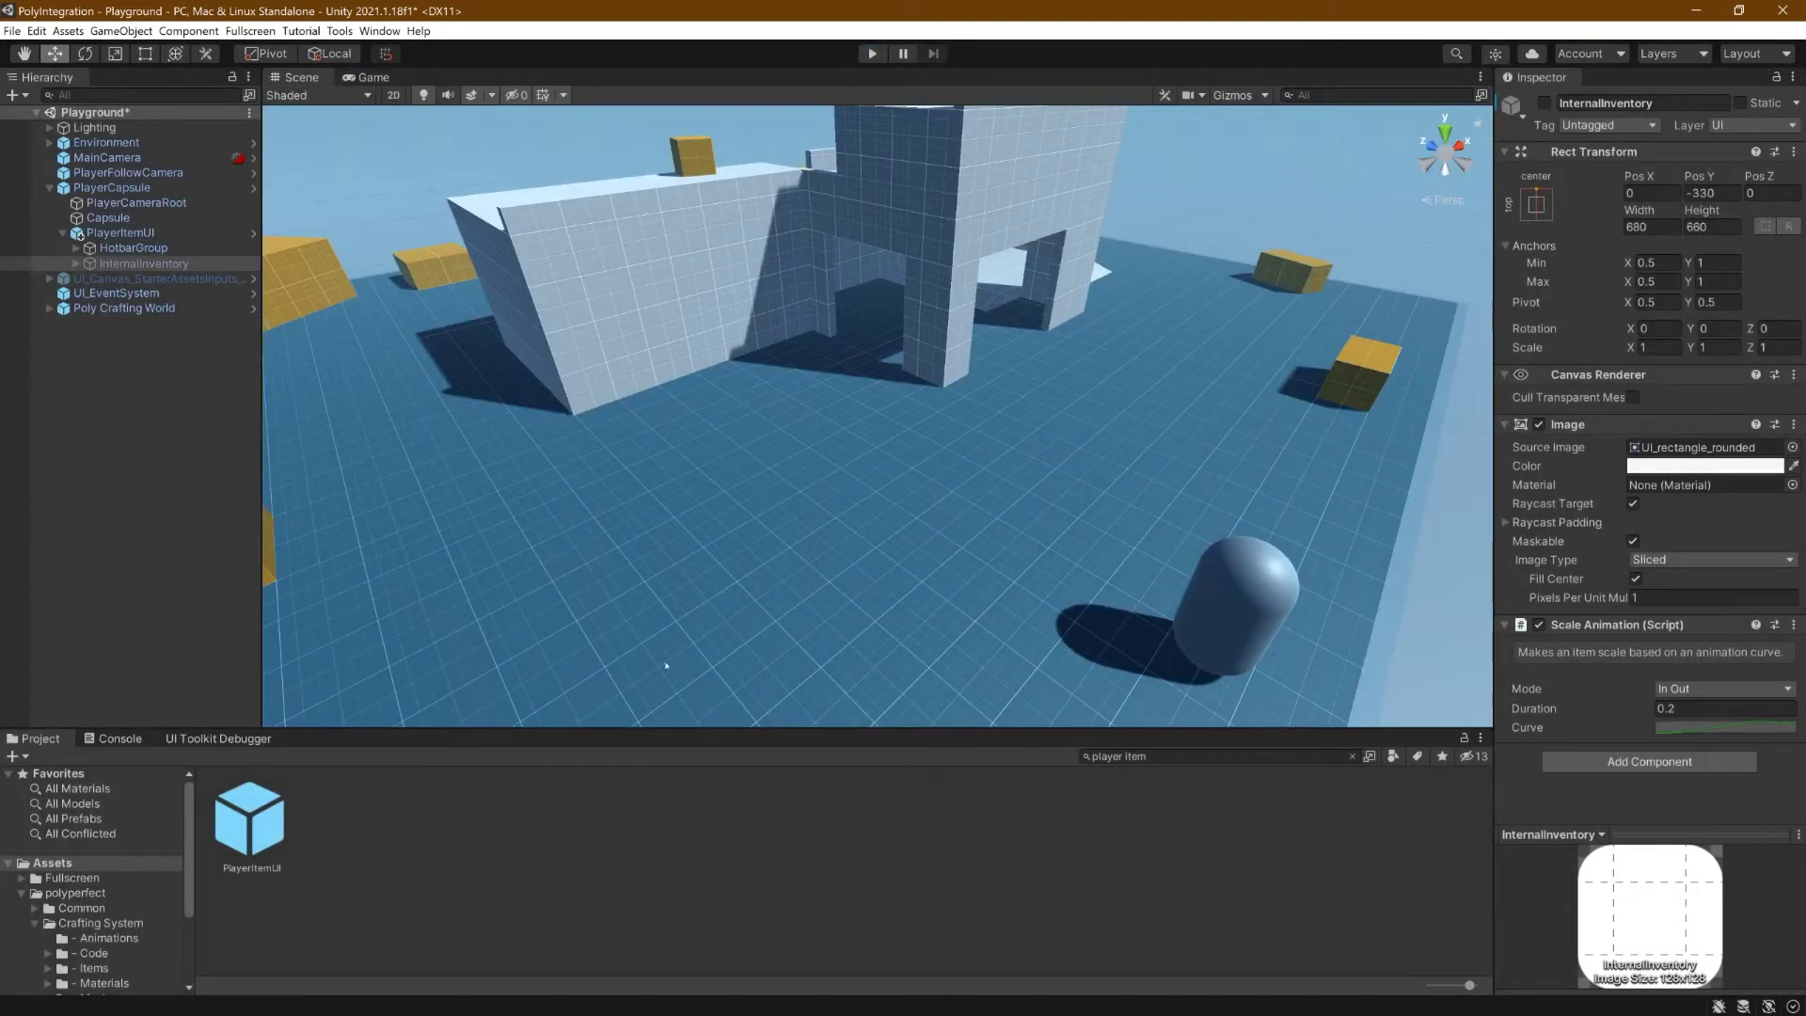
{"action": "left_click", "coordinate": [1168, 757]}
{"action": "type", "text": "3d printer"}
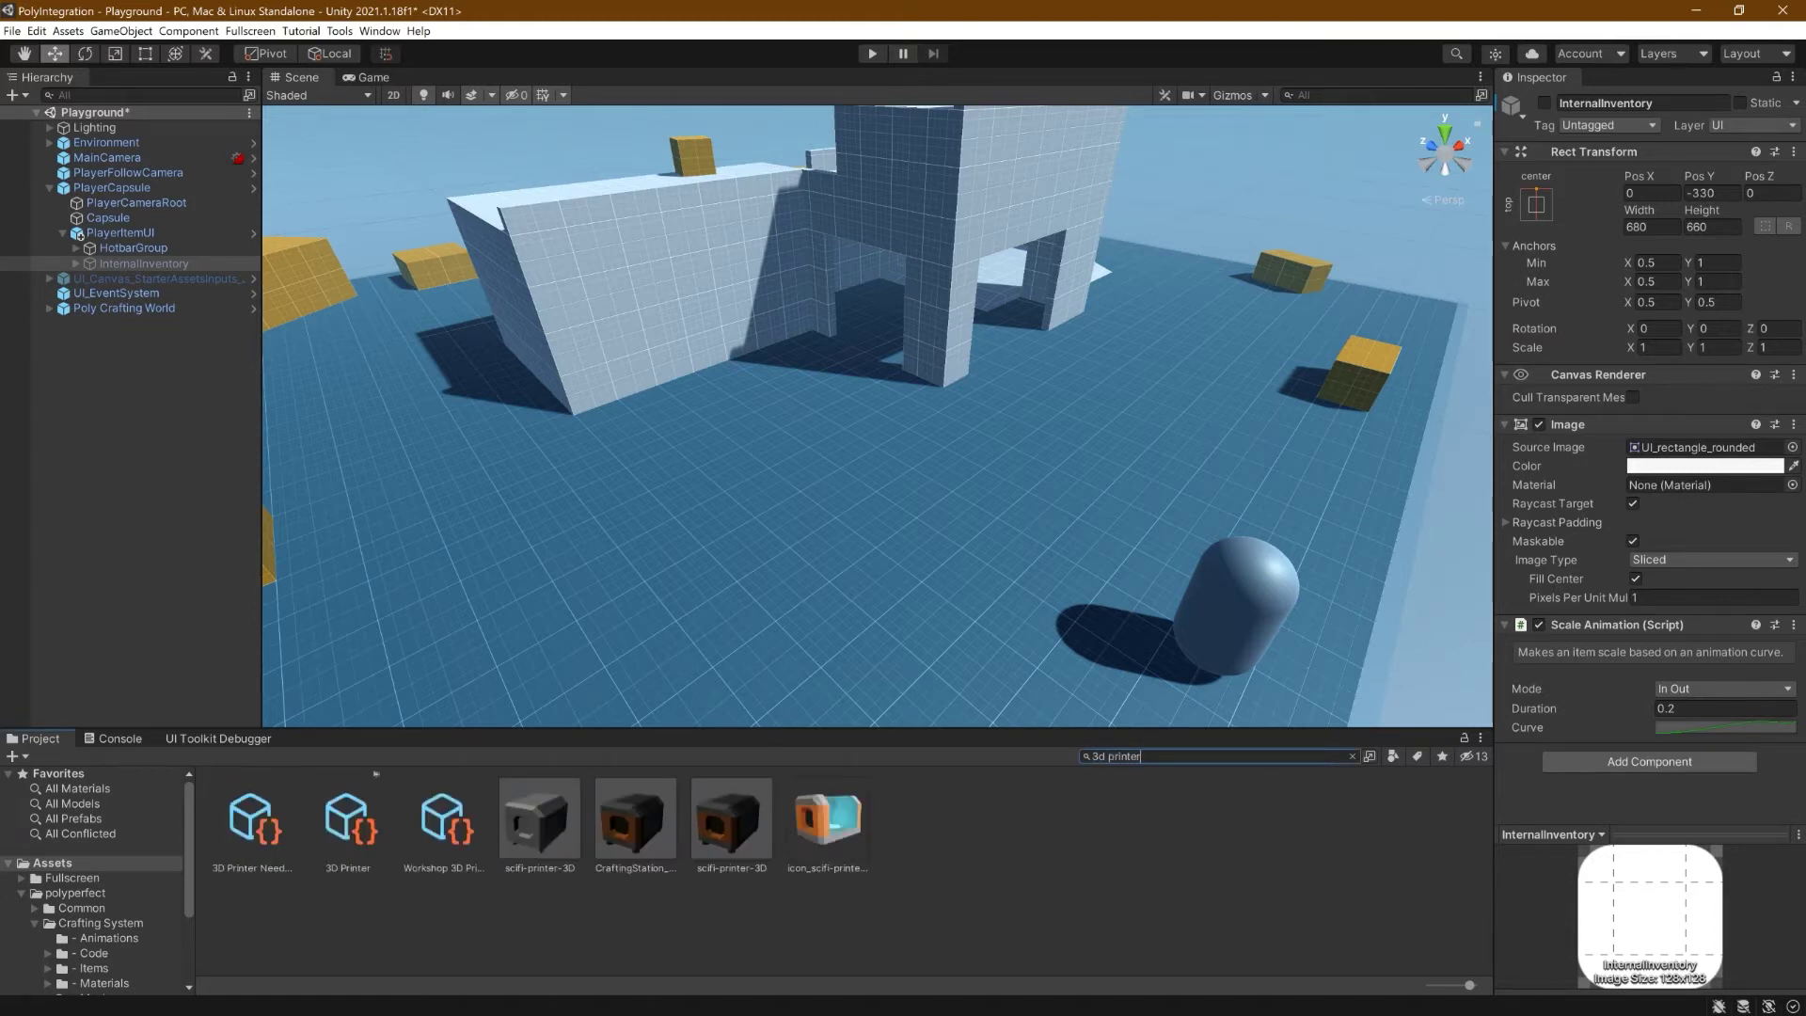
{"action": "left_click_drag", "start_coordinate": [626, 834], "coordinate": [830, 497]}
{"action": "key", "text": "e"}
Clear the asset search, play-test the crafting station, and open its prefab for editing.
{"action": "left_click", "coordinate": [1318, 757]}
{"action": "key", "text": "ctrl+a"}
{"action": "key", "text": "BackSpace"}
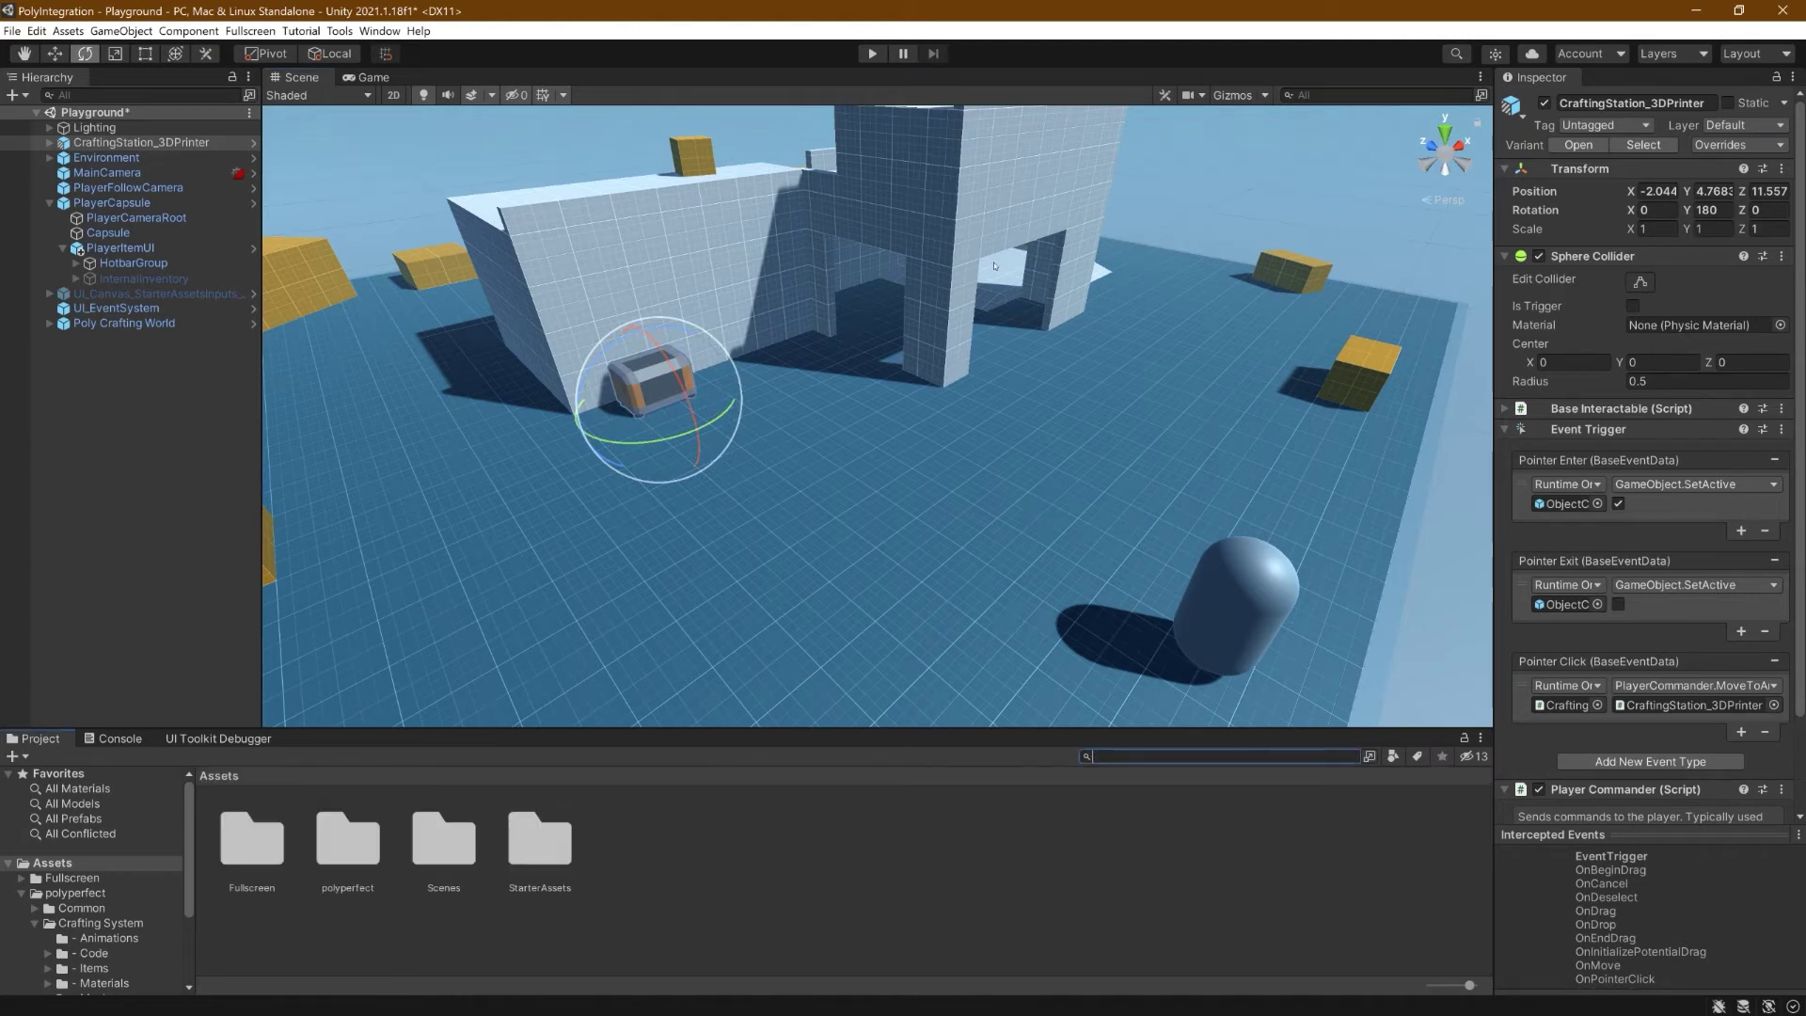
{"action": "key", "text": "ctrl+p"}
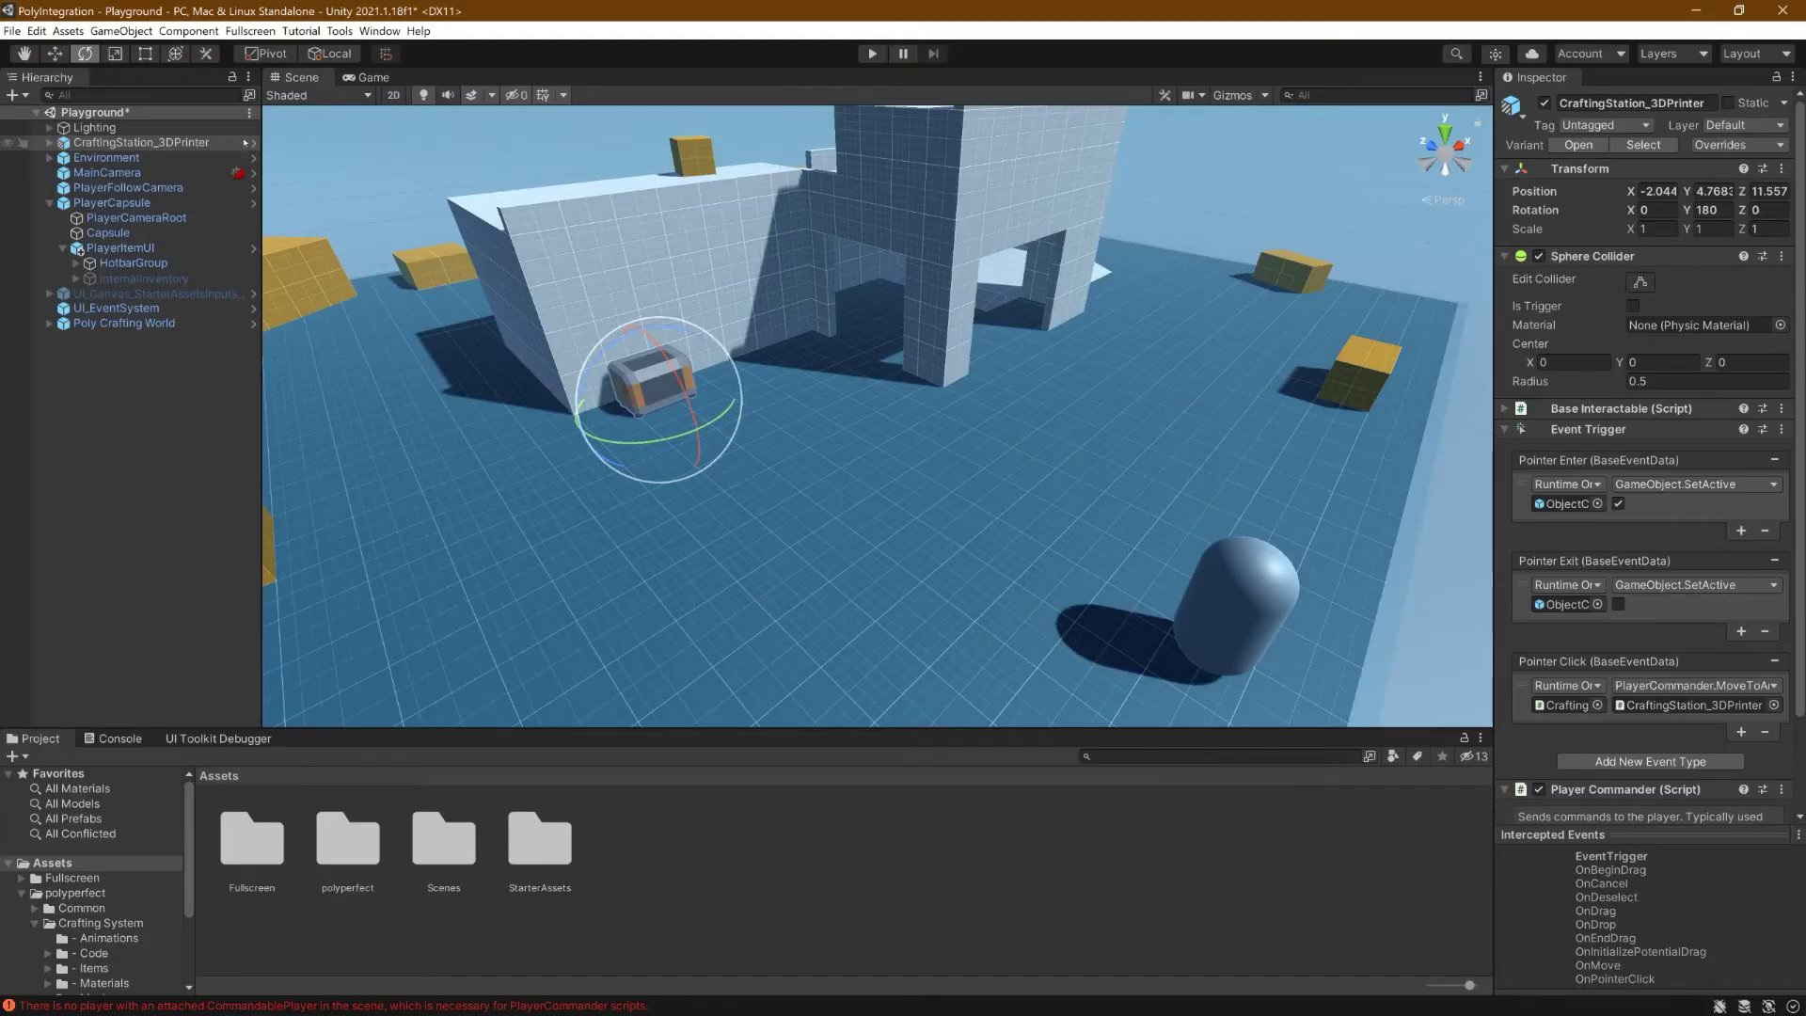
{"action": "left_click", "coordinate": [254, 146]}
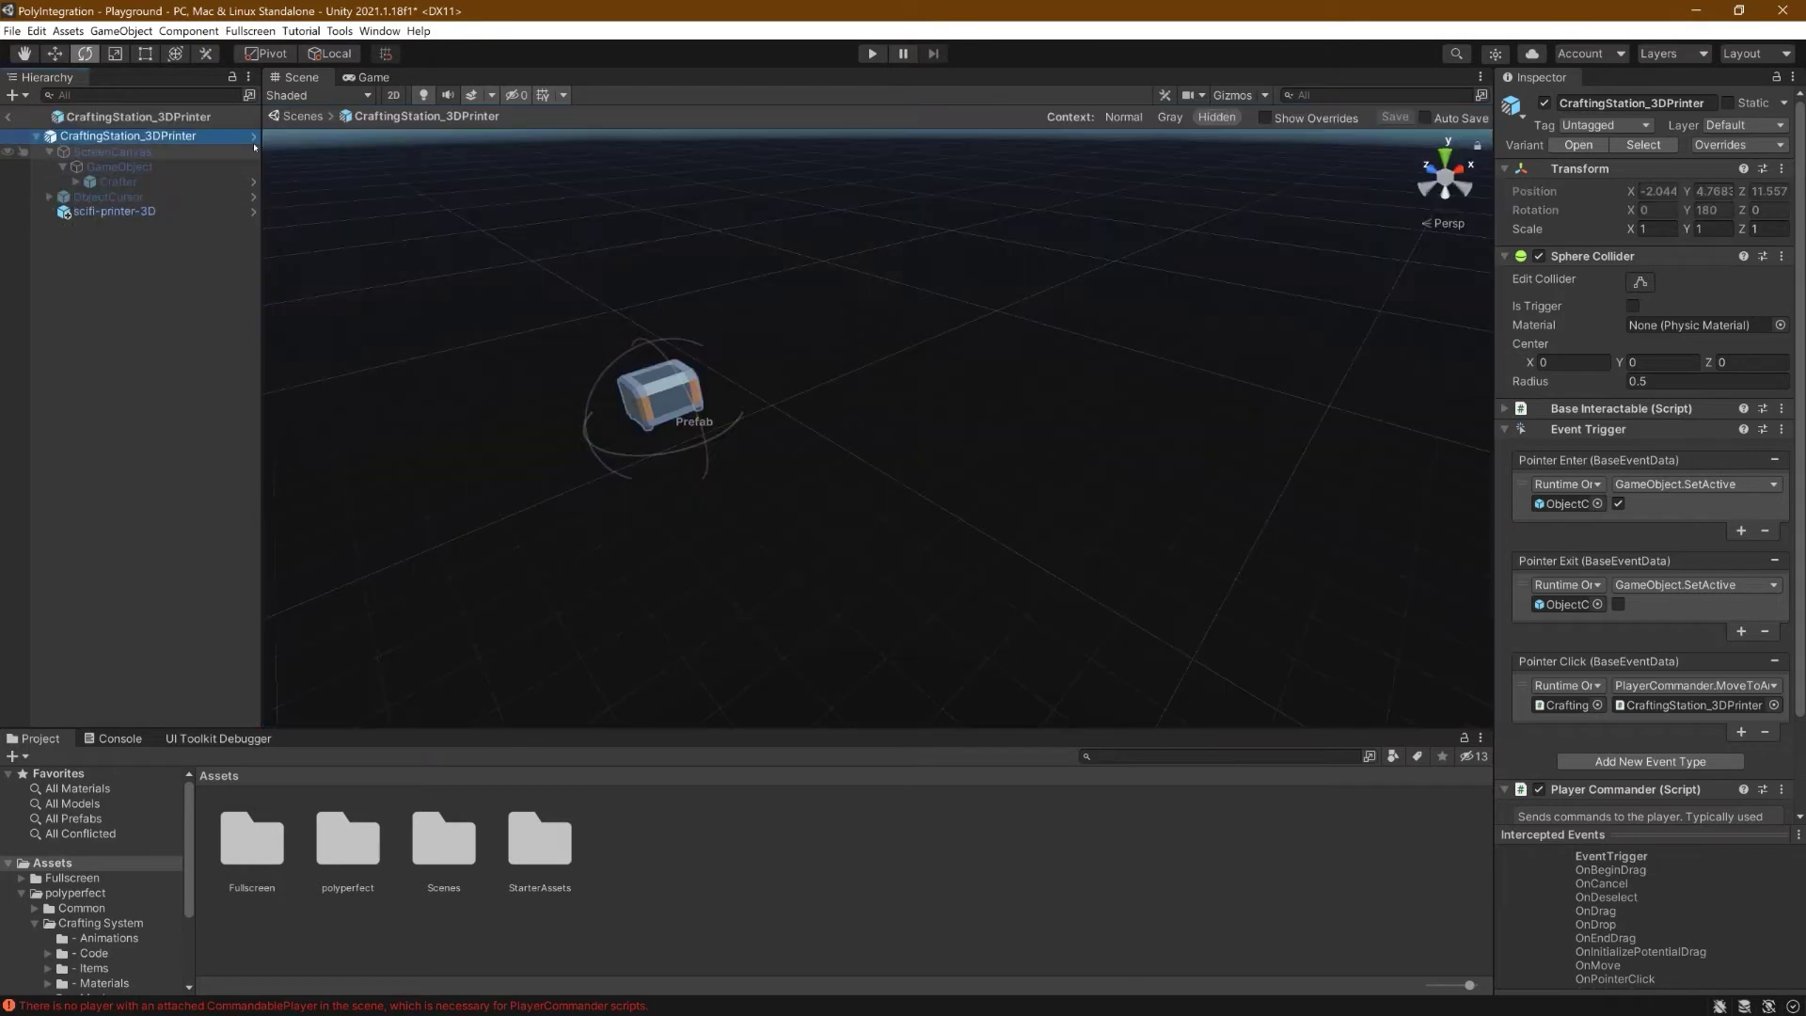
Open the nested InteractiveObject prefab and remove its Player Commander component.
{"action": "left_click", "coordinate": [254, 141]}
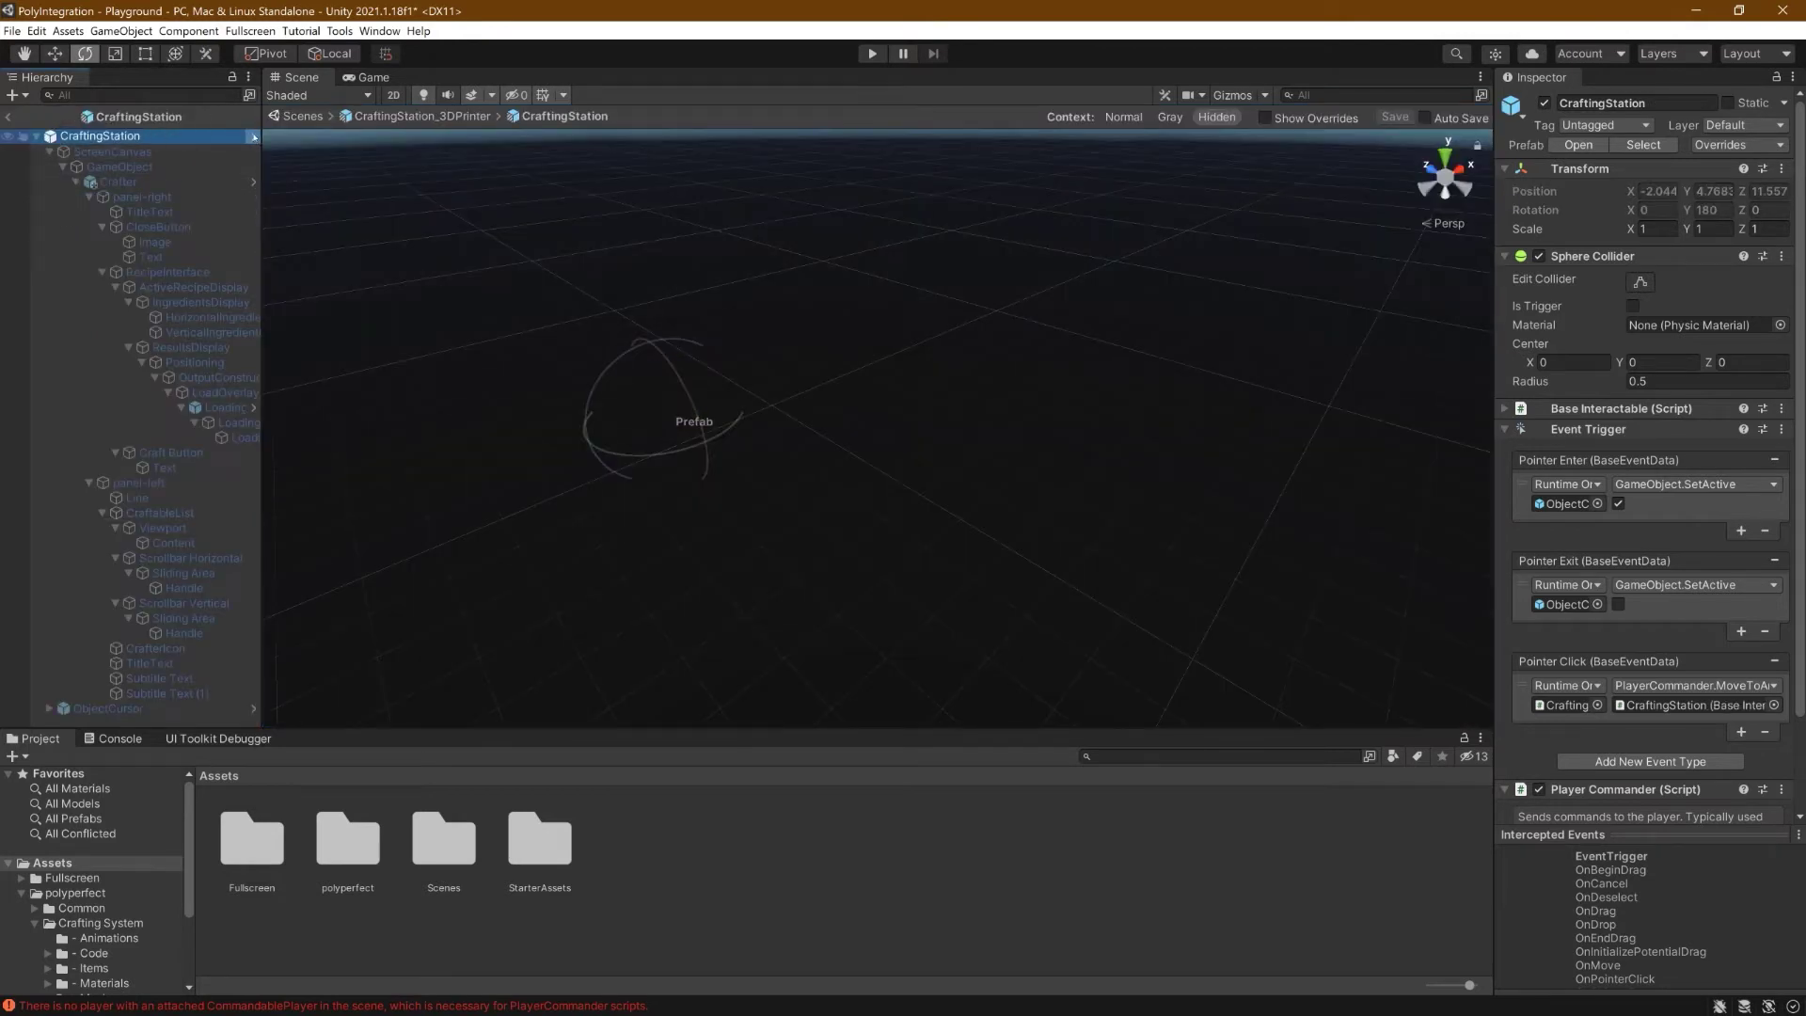
{"action": "left_click", "coordinate": [252, 138]}
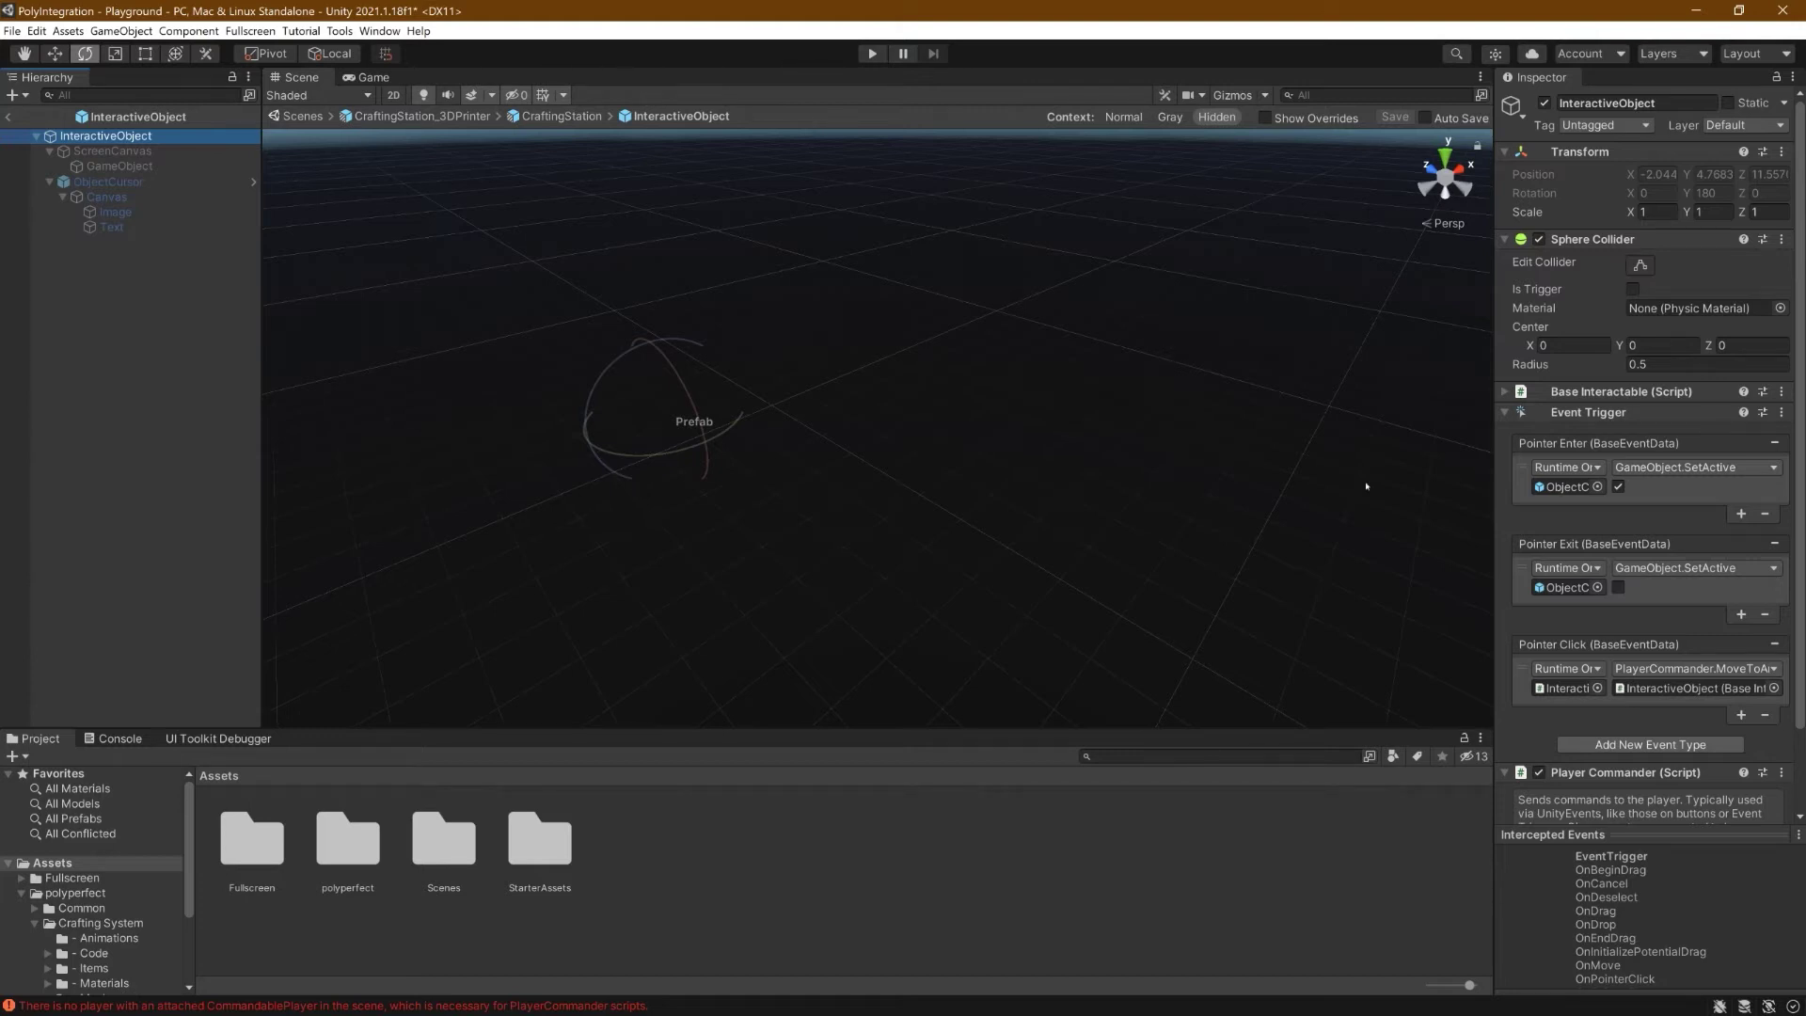
{"action": "scroll", "coordinate": [1642, 683], "scroll_direction": "down", "scroll_amount": 2}
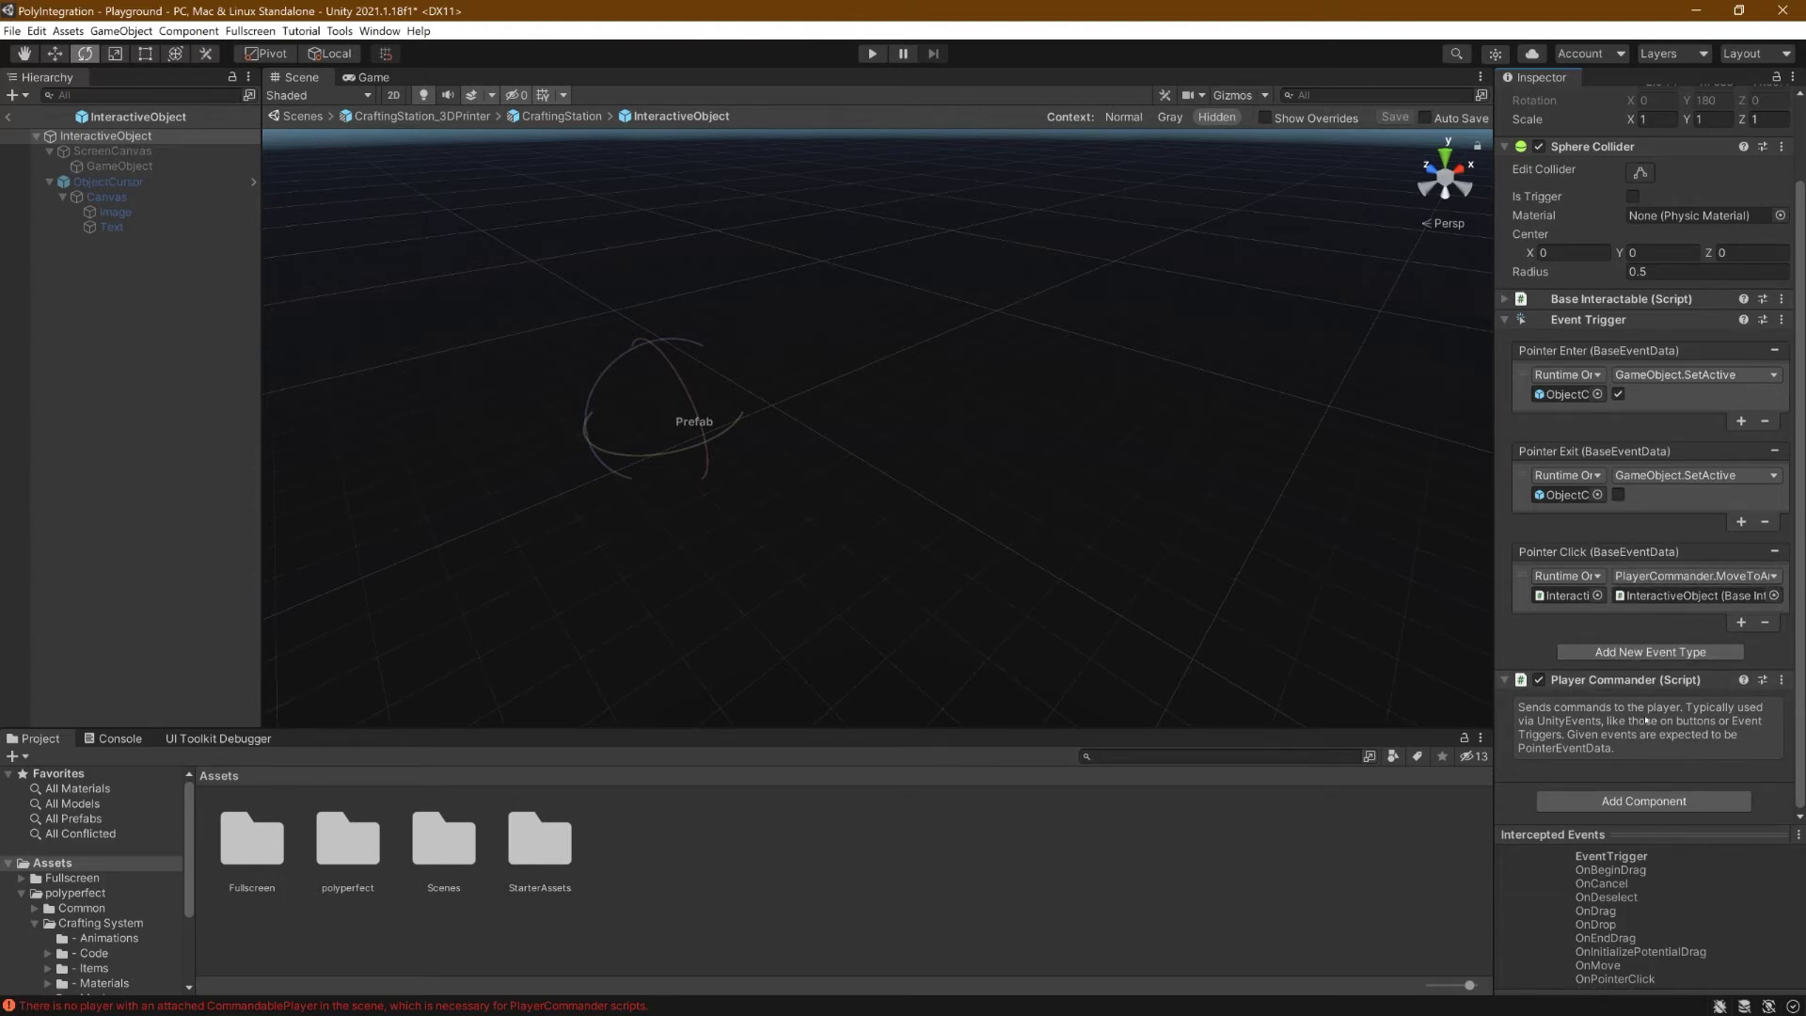
{"action": "left_click", "coordinate": [1785, 681]}
{"action": "left_click", "coordinate": [1580, 717]}
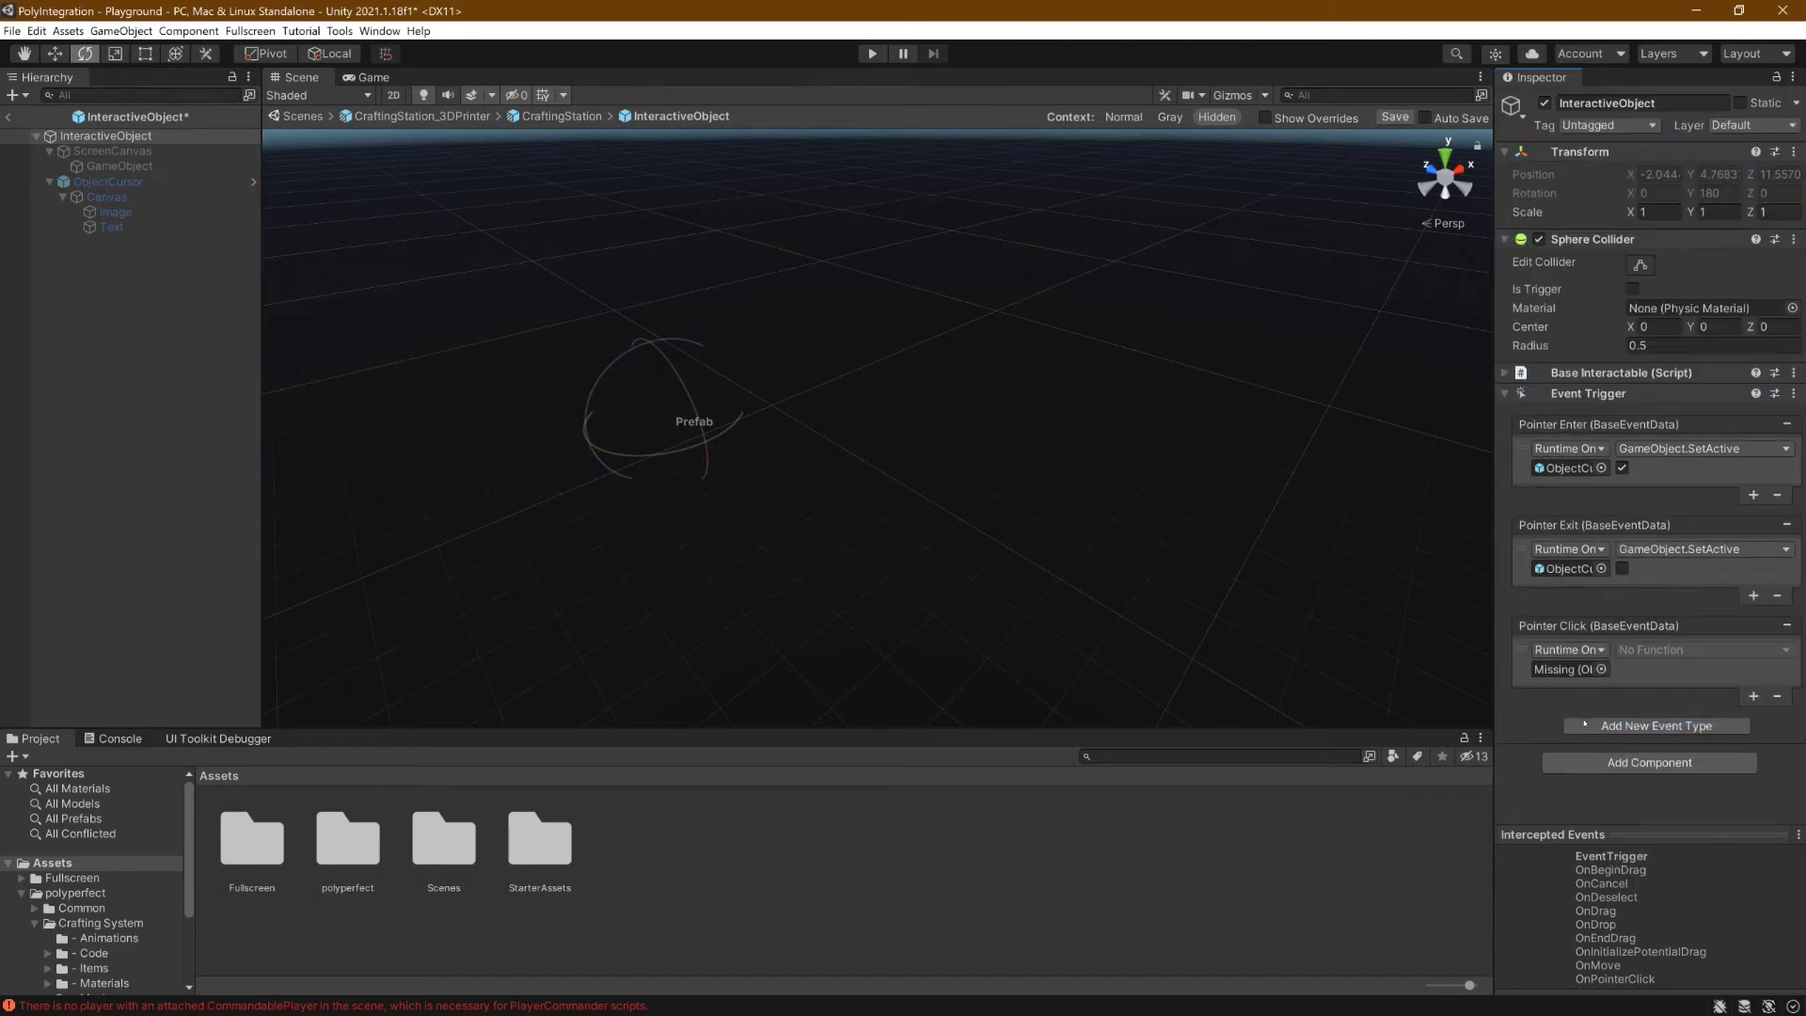
Add a new script component named FP_PlayerCommander to InteractiveObject.
{"action": "left_click", "coordinate": [1599, 763]}
{"action": "left_click", "coordinate": [1590, 812]}
{"action": "type", "text": "FP_PlayerCommander"}
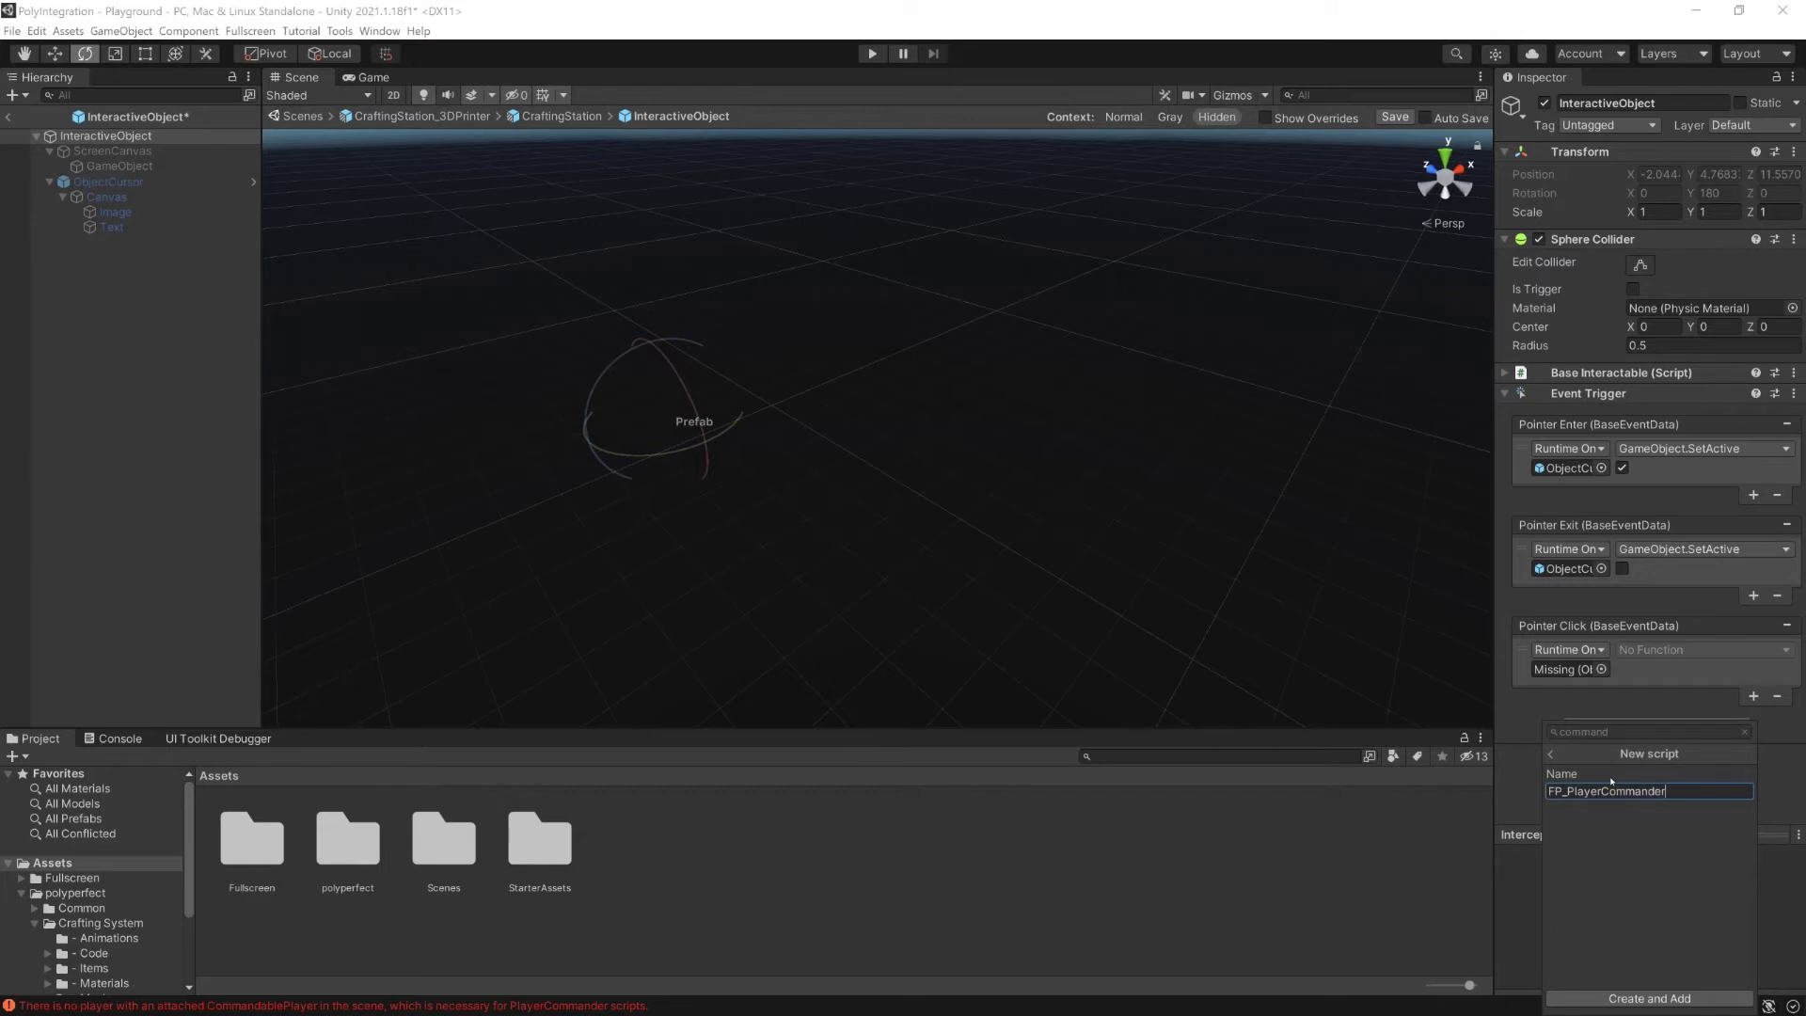
{"action": "left_click", "coordinate": [1651, 997]}
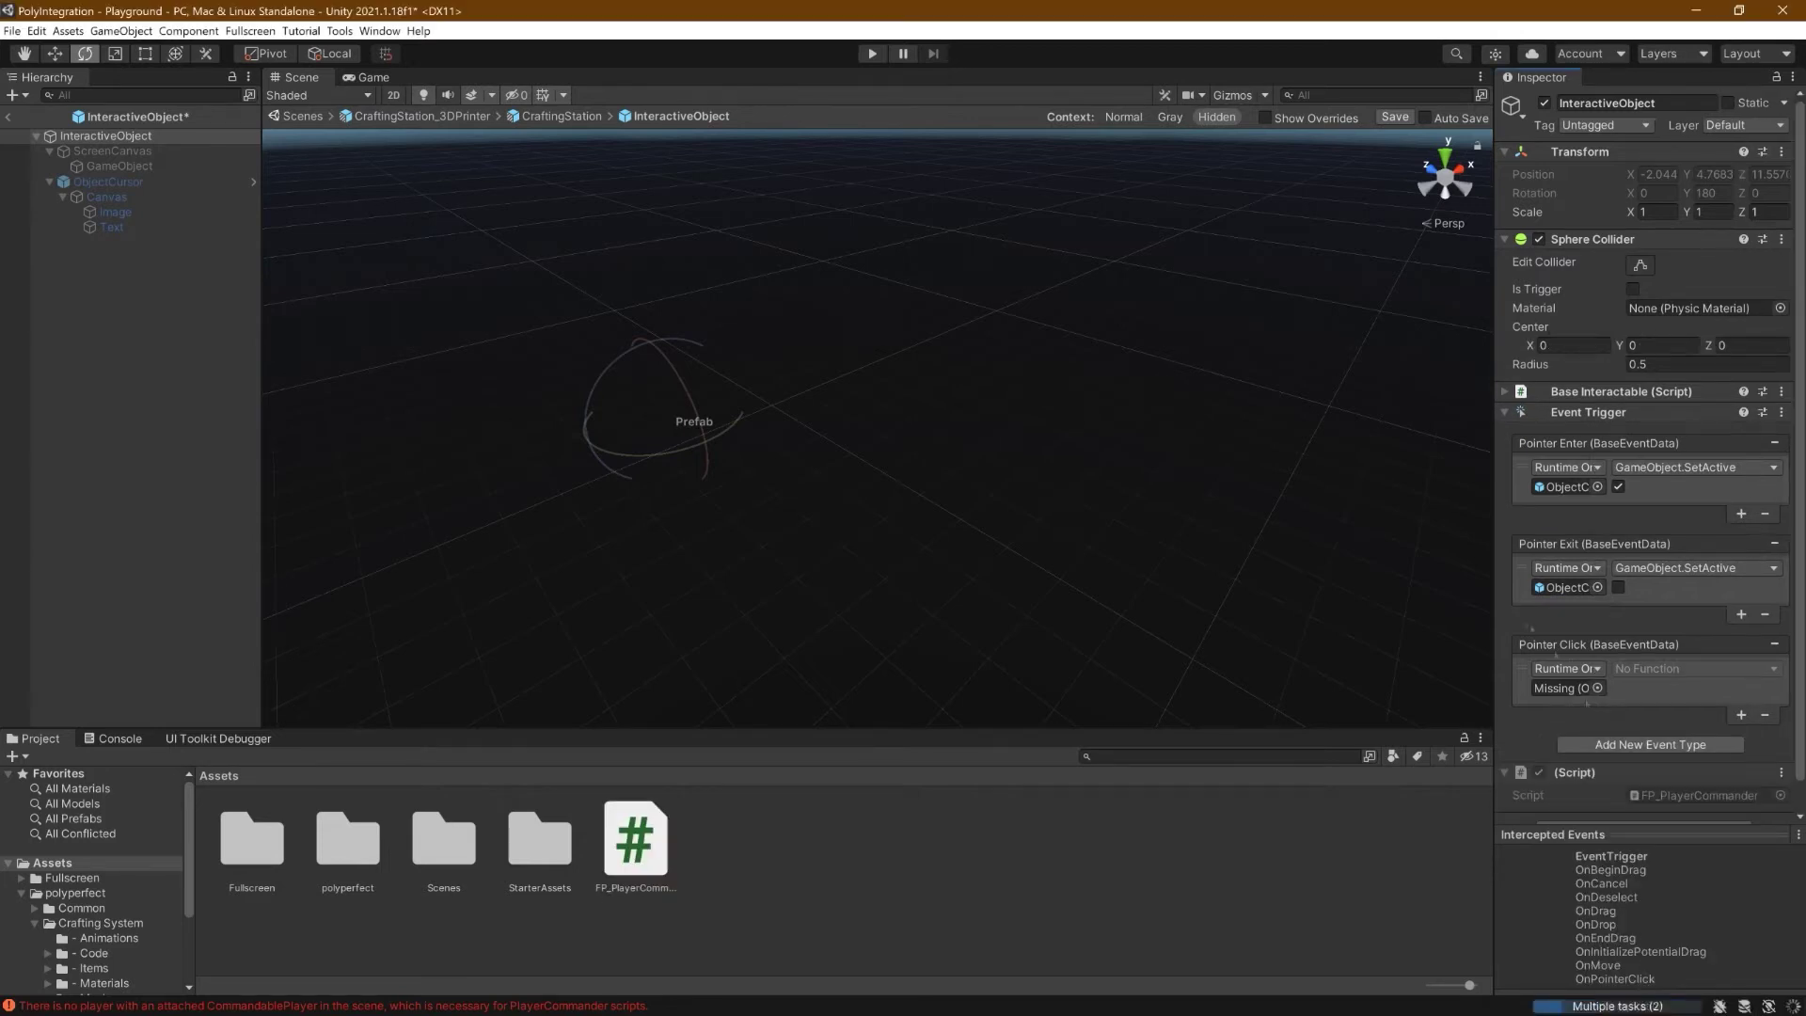
Open FP_PlayerCommander in Rider and delete the default Start and Update methods.
{"action": "double_click", "coordinate": [636, 847]}
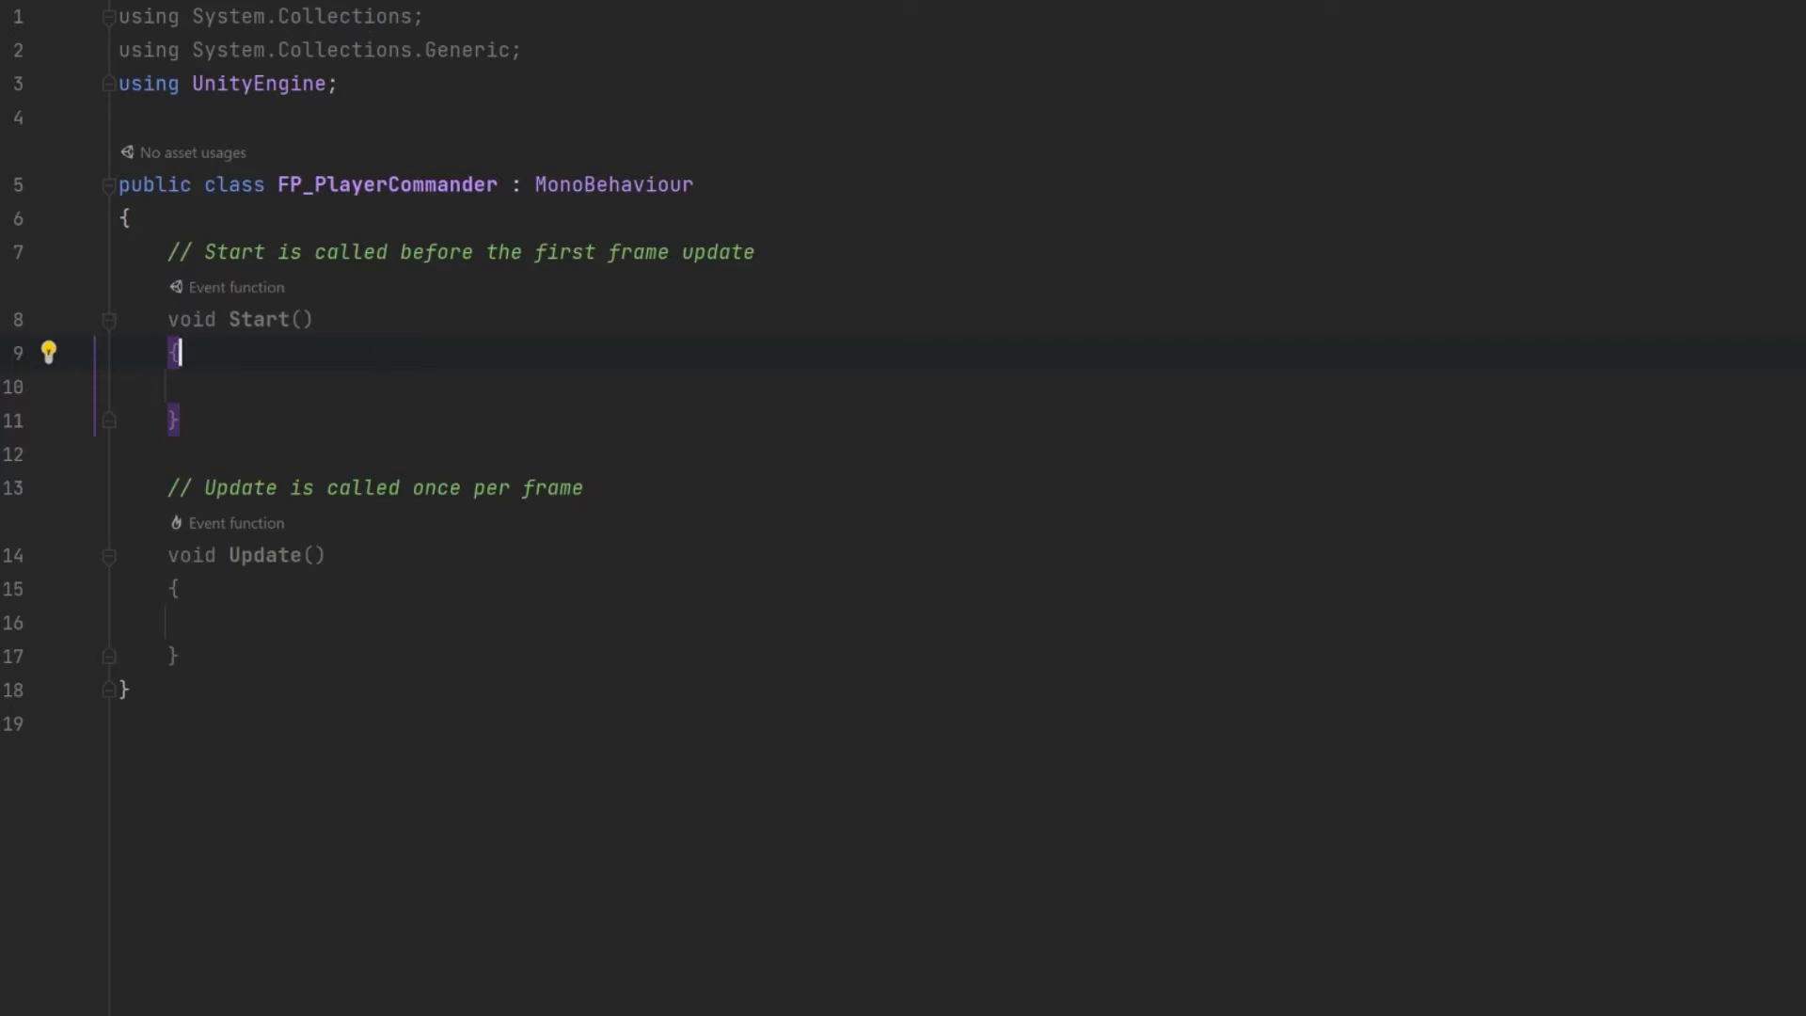
{"action": "left_click", "coordinate": [226, 646]}
{"action": "left_click_drag", "start_coordinate": [227, 645], "coordinate": [168, 252]}
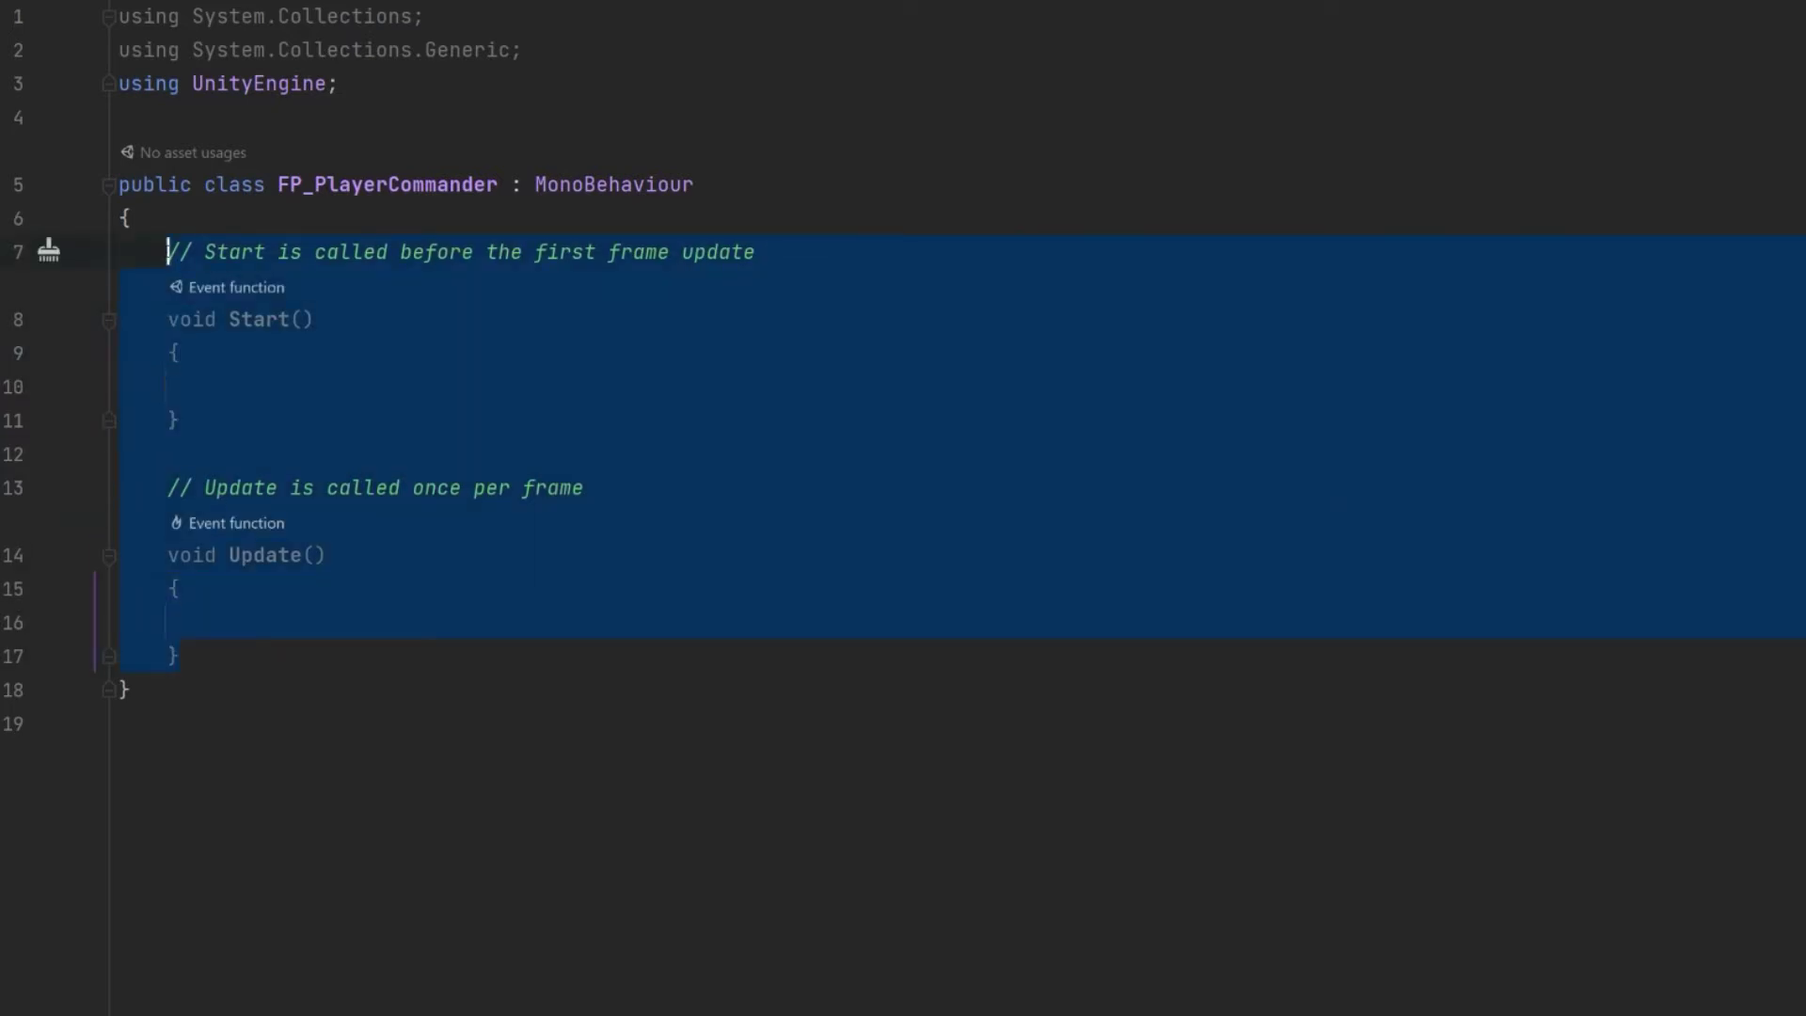
{"action": "key", "text": "BackSpace"}
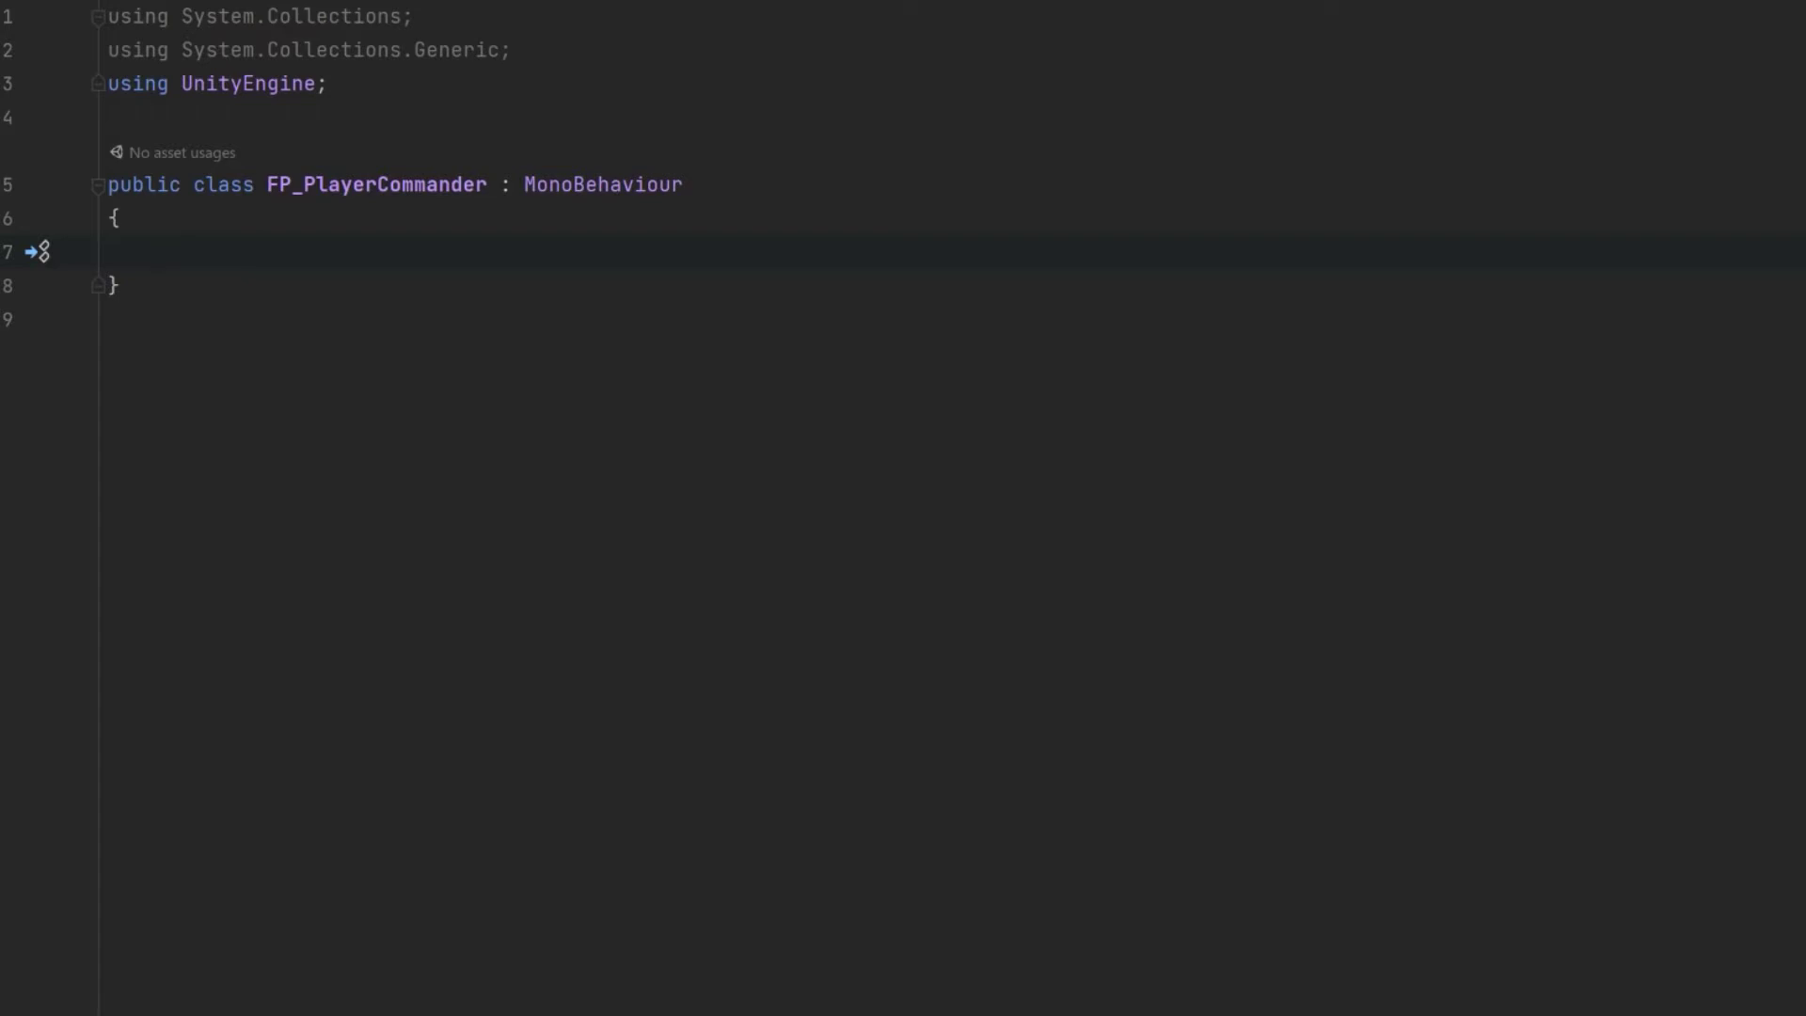
Declare public void TellPlayerToInteract(BaseInteractable interactable) with an opening brace for its body.
{"action": "type", "text": "public void TellPlaye"}
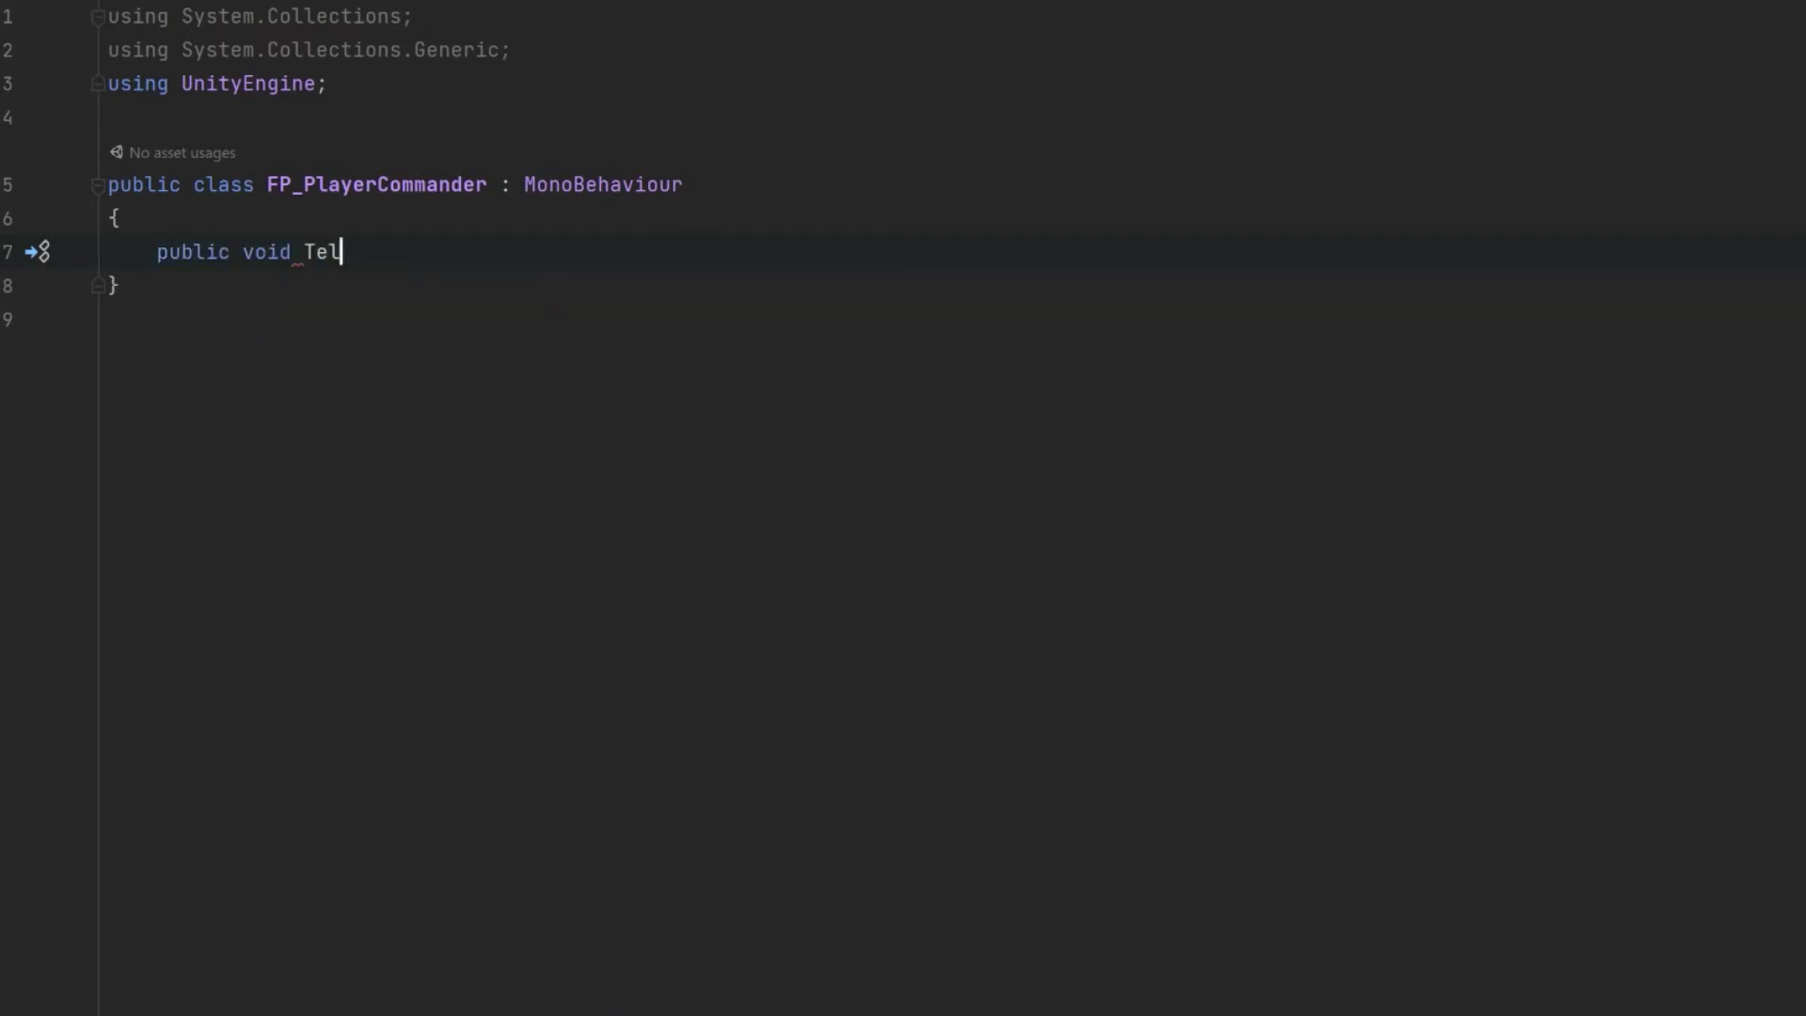
{"action": "type", "text": "rToInteract("}
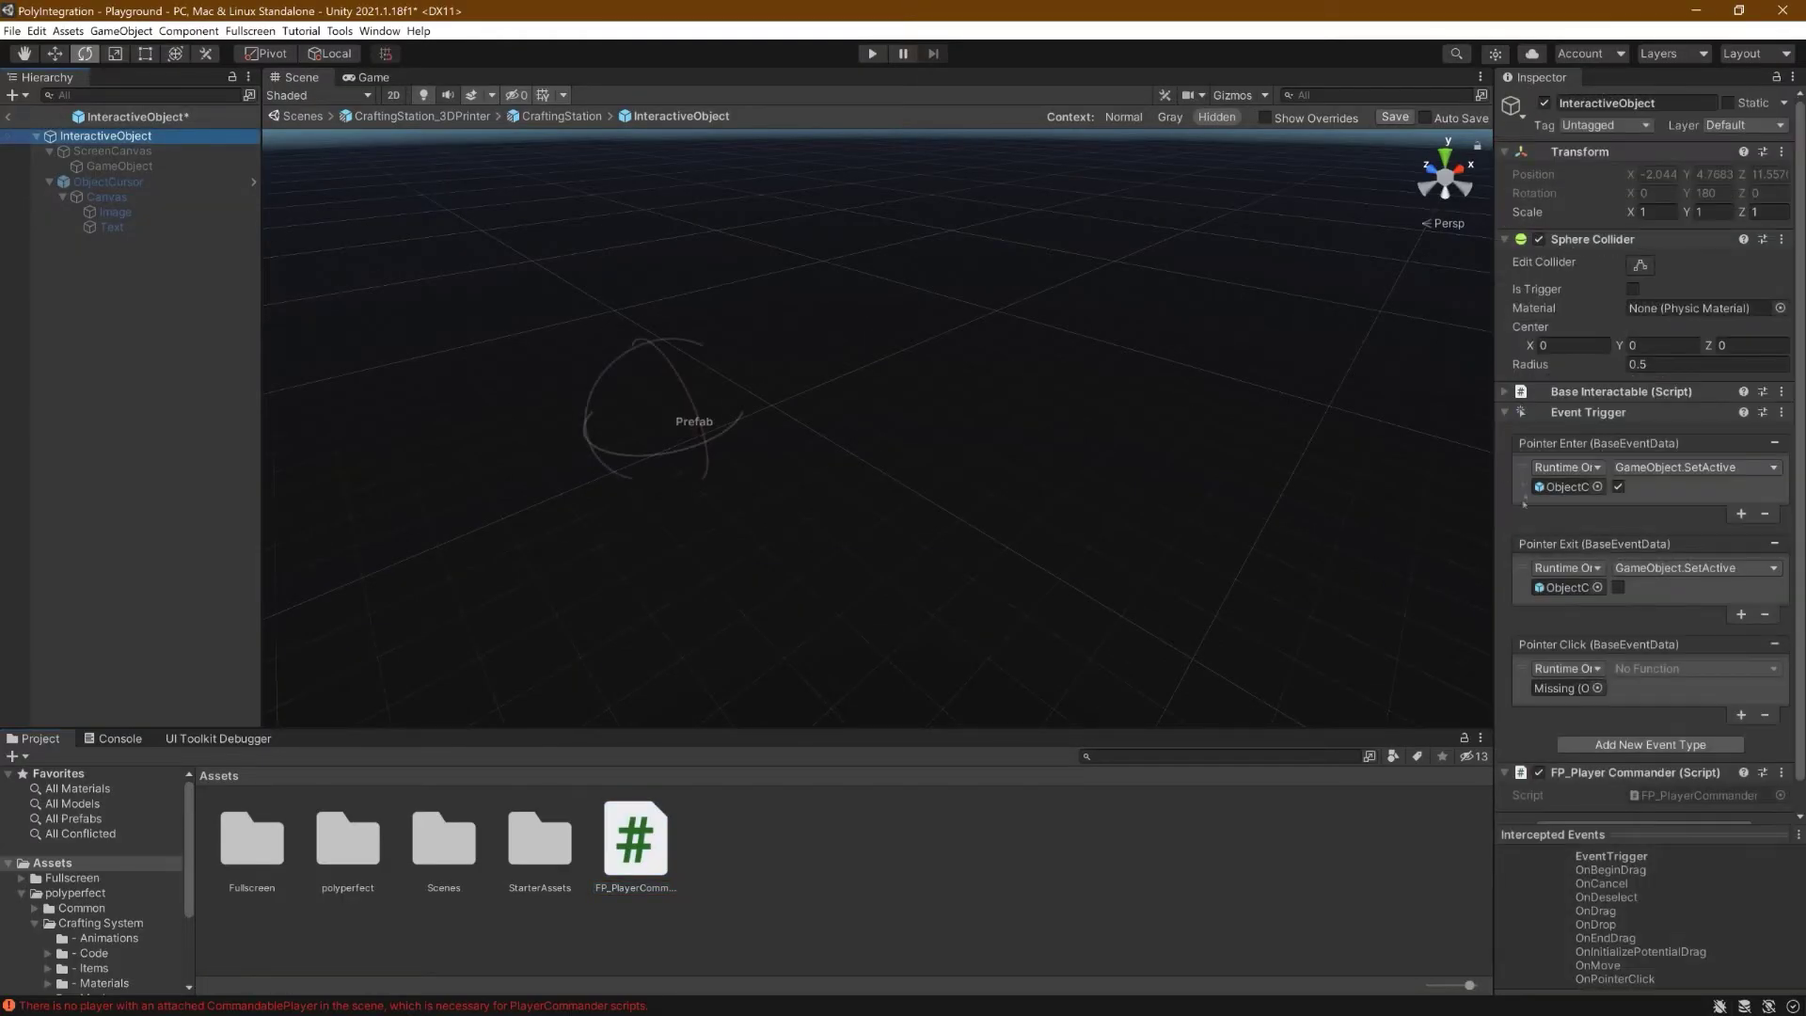
{"action": "left_click", "coordinate": [1582, 392]}
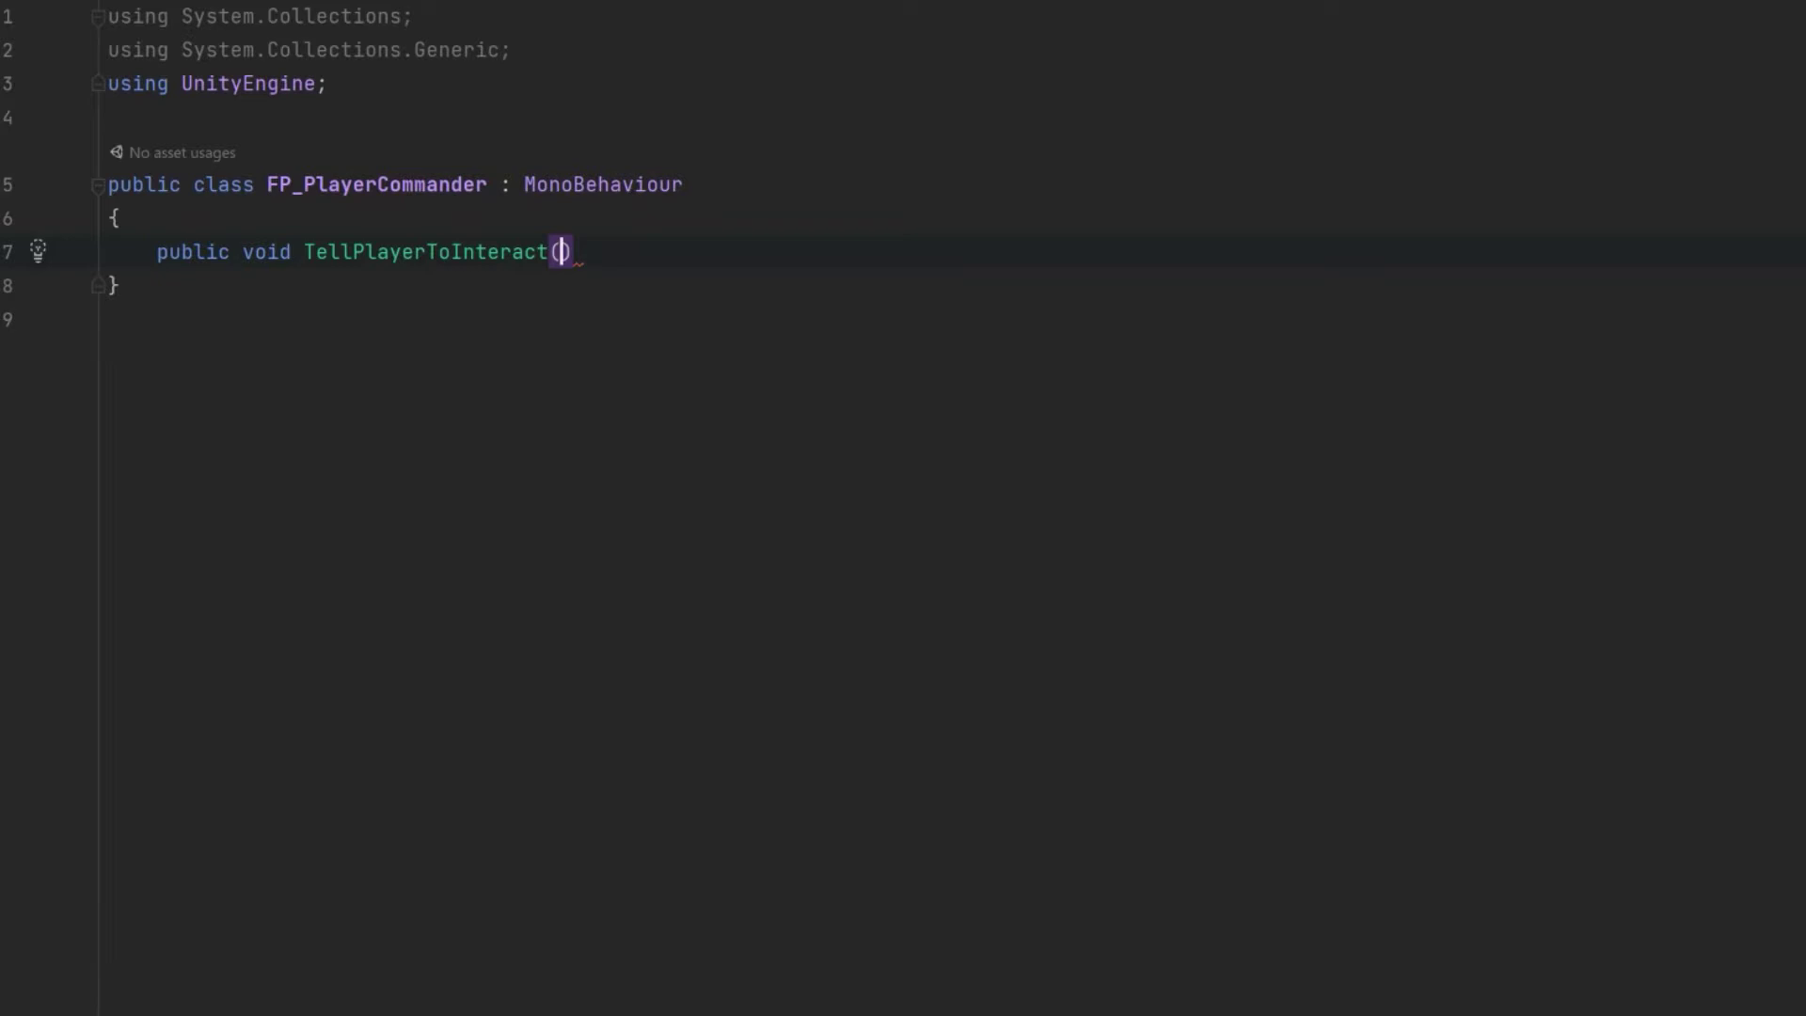
{"action": "type", "text": "Base"}
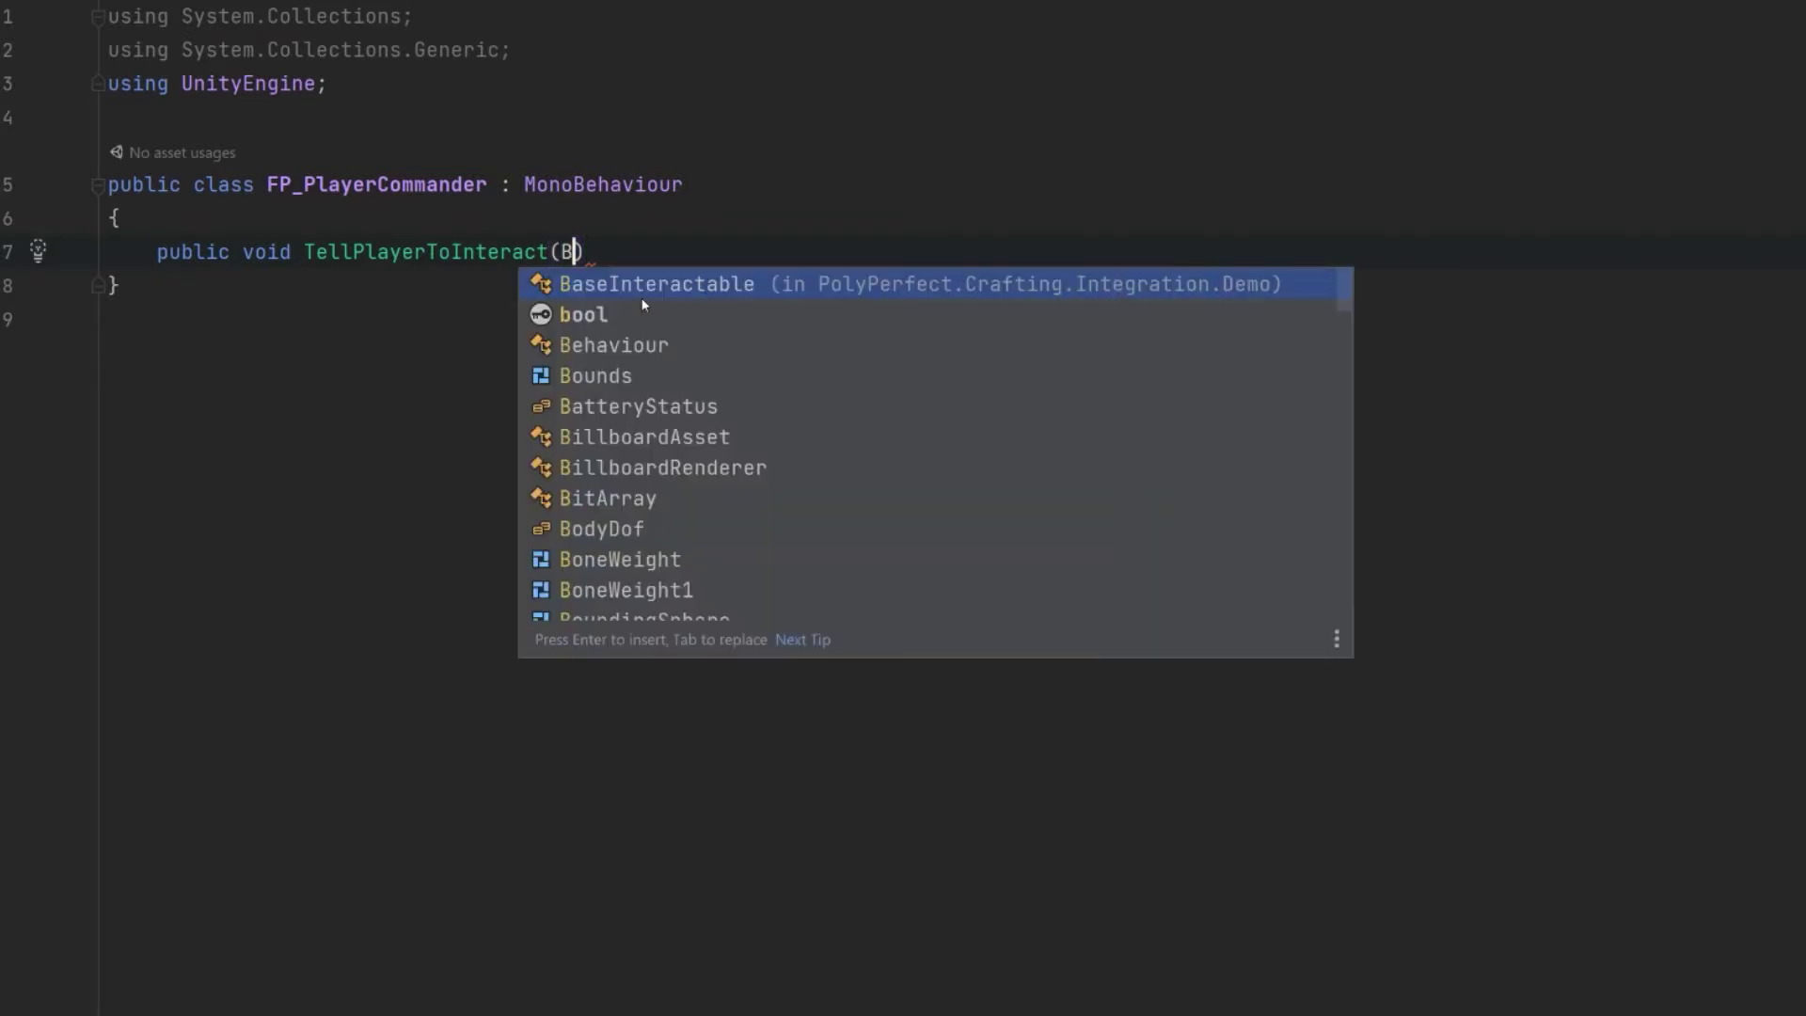
{"action": "key", "text": "Return"}
{"action": "type", "text": "interactable"}
{"action": "key", "text": "End"}
{"action": "key", "text": "Return"}
{"action": "type", "text": "{"}
{"action": "key", "text": "Return"}
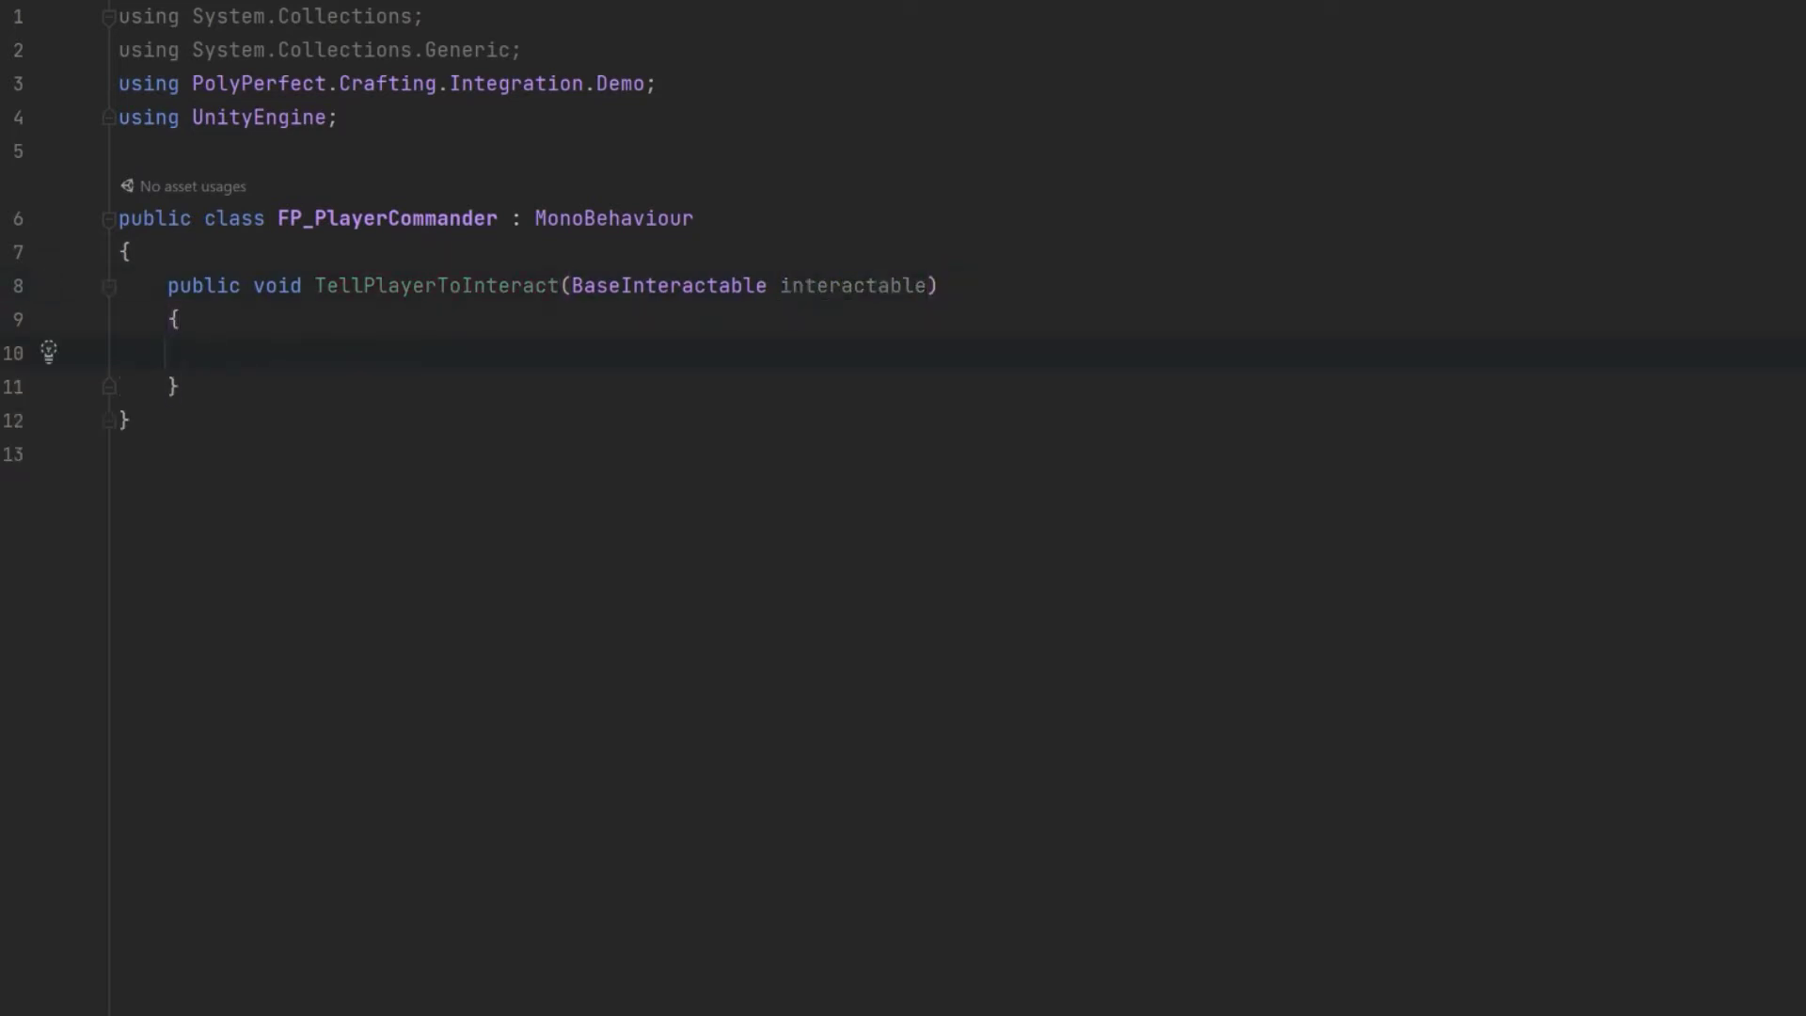
Check the newly added PolyPerfect using statement, then write '//get the player' inside the method.
{"action": "left_click_drag", "start_coordinate": [656, 83], "coordinate": [119, 83]}
{"action": "left_click", "coordinate": [658, 83]}
{"action": "left_click_drag", "start_coordinate": [677, 85], "coordinate": [115, 87]}
{"action": "left_click", "coordinate": [334, 350]}
{"action": "type", "text": "//get the player"}
{"action": "key", "text": "Return"}
Add the comment '//tell the player to interact' and make room below the method.
{"action": "type", "text": "//telle"}
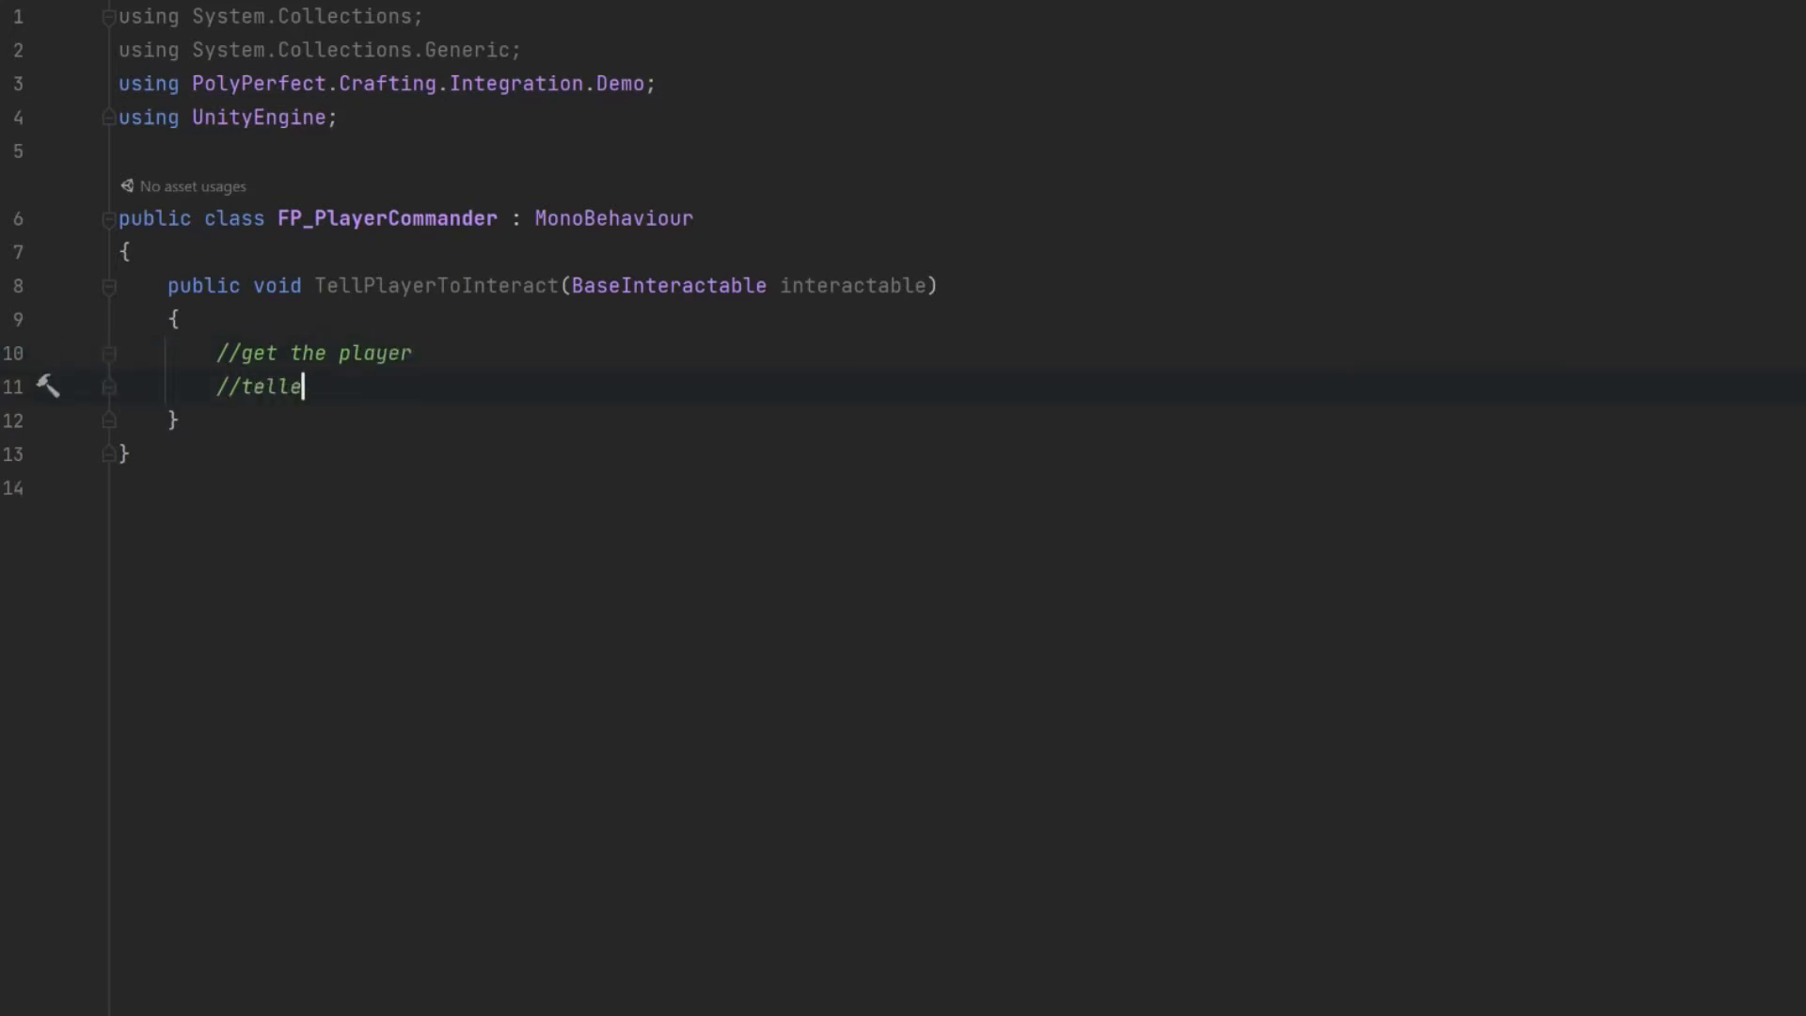
{"action": "key", "text": "BackSpace"}
{"action": "type", "text": "the player t"}
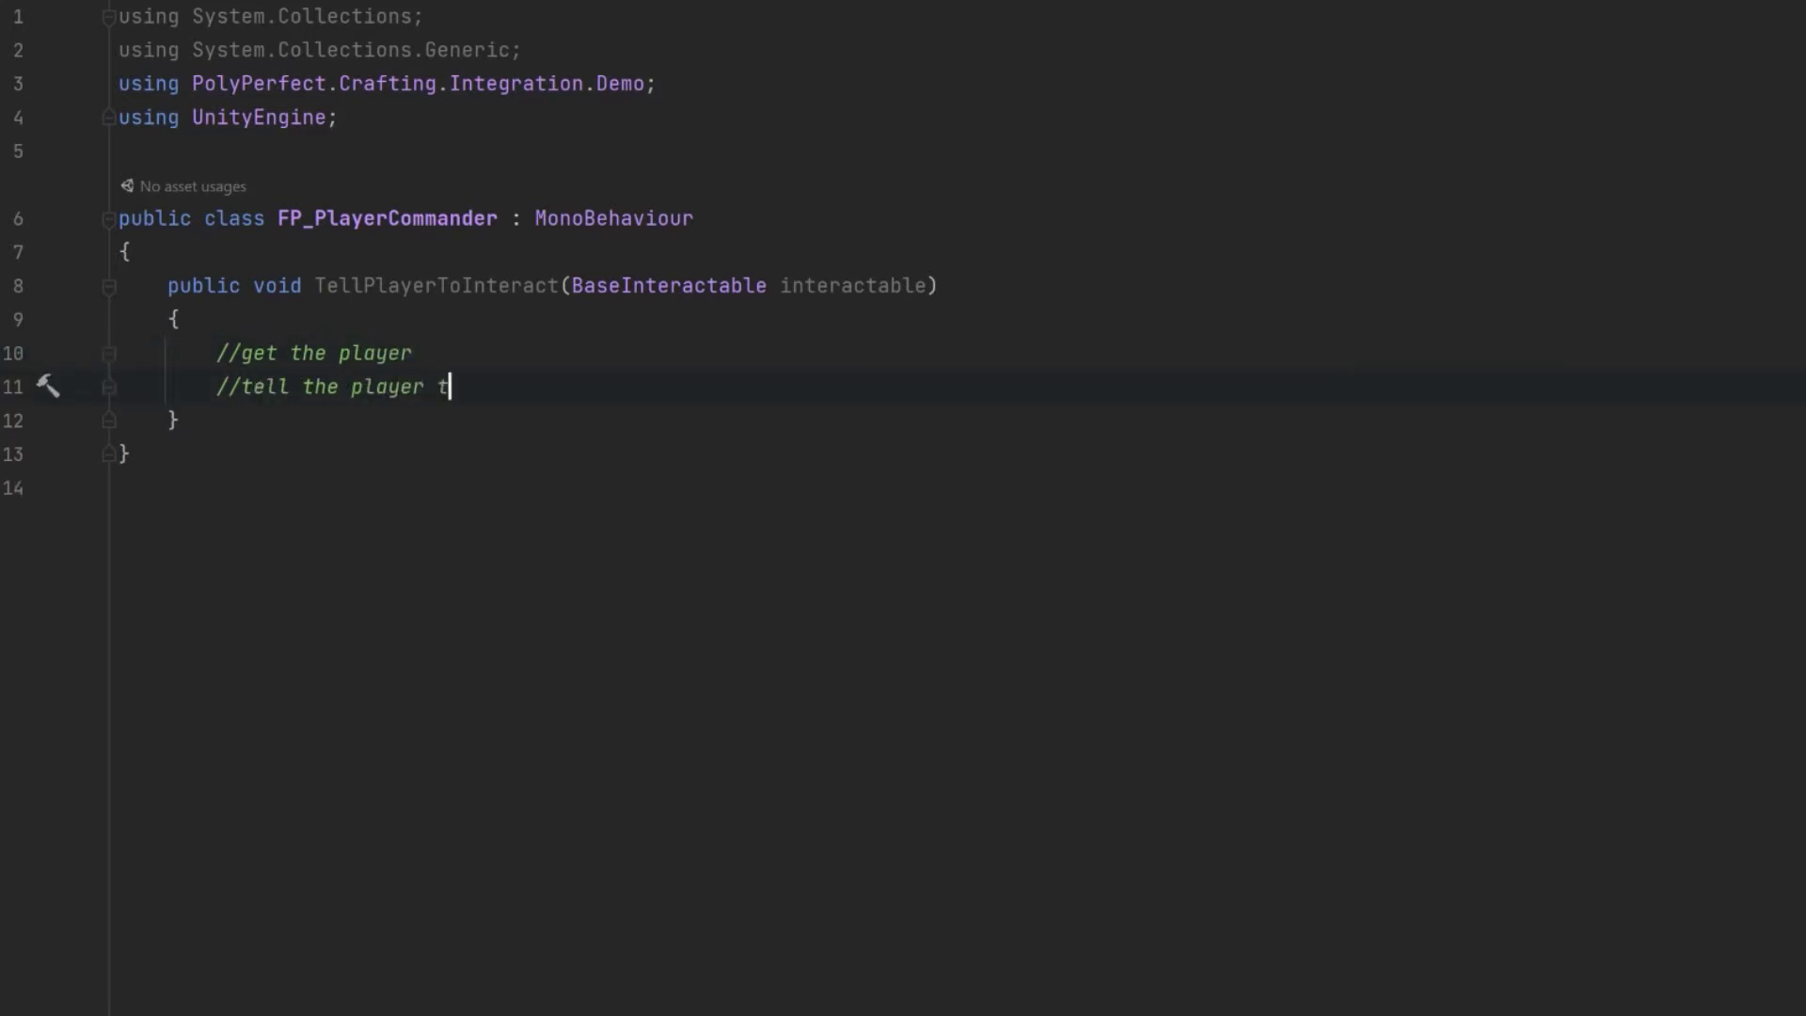
{"action": "type", "text": "o interact"}
{"action": "key", "text": "Down"}
{"action": "key", "text": "Return"}
{"action": "key", "text": "Return"}
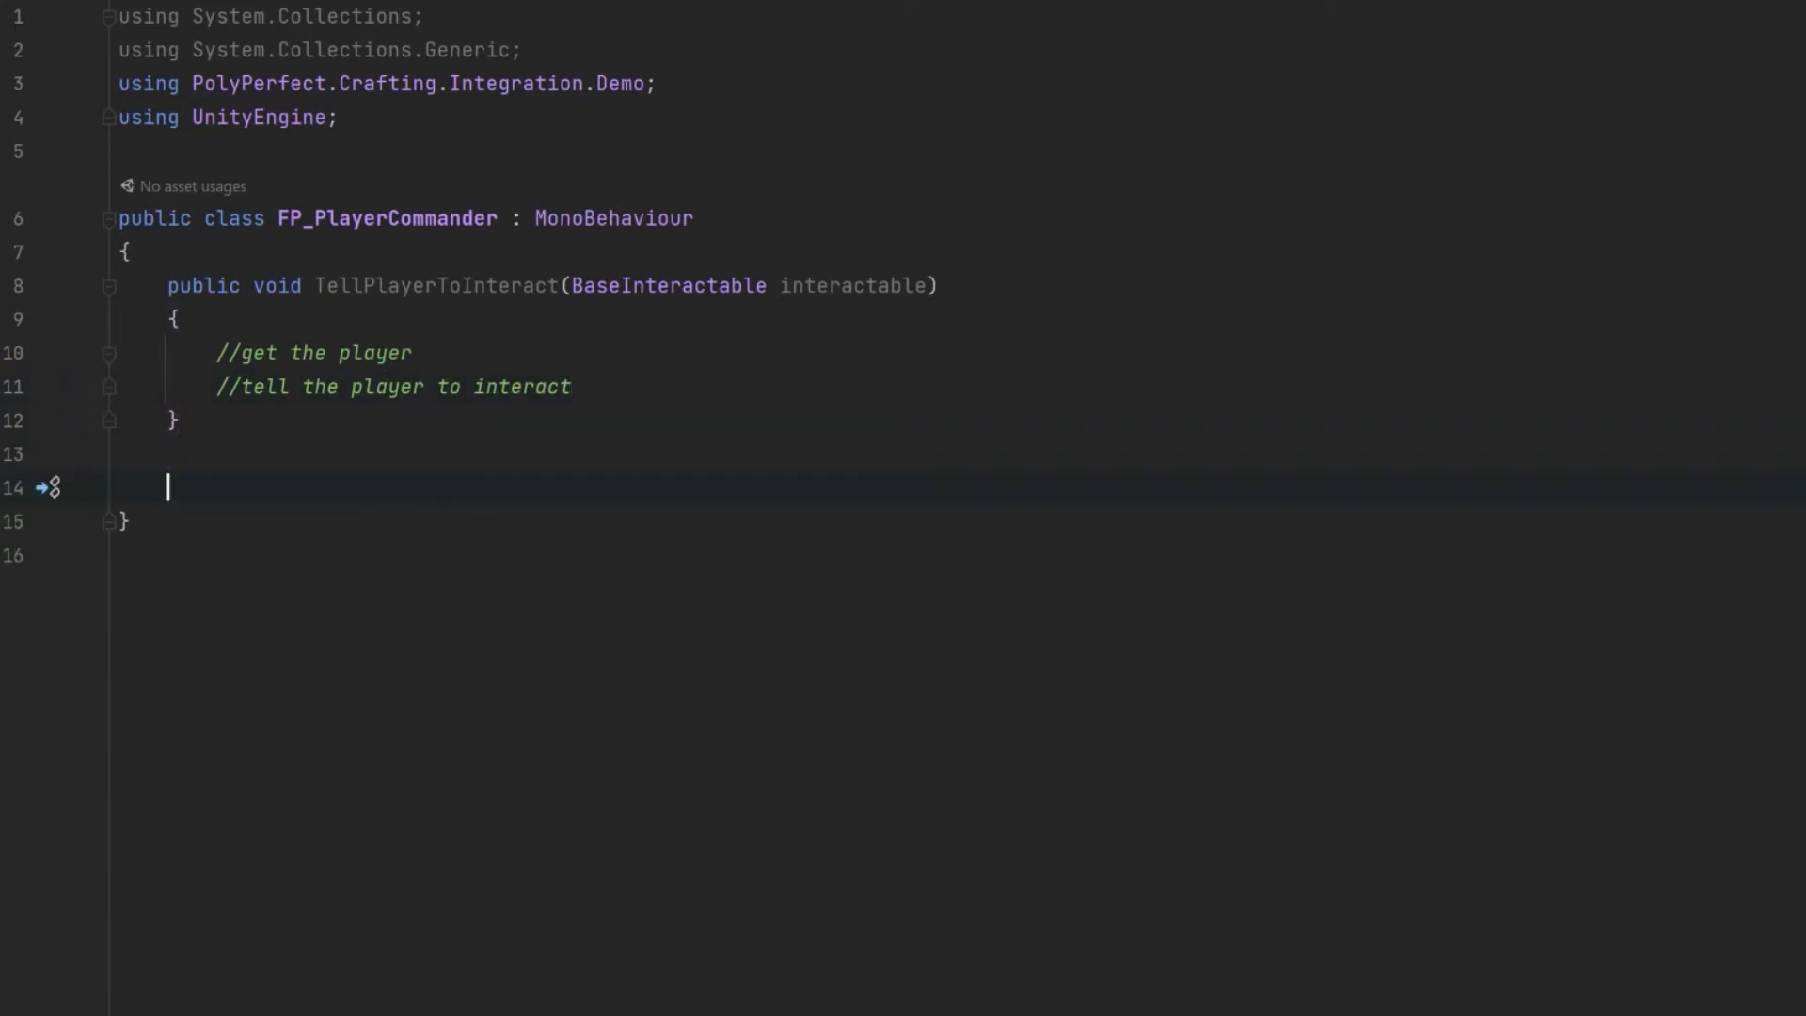
Declare a second method, public void TellPlayerToStopInteracting(), with its opening brace.
{"action": "type", "text": "public void TellPlayerToStopInteracting()"}
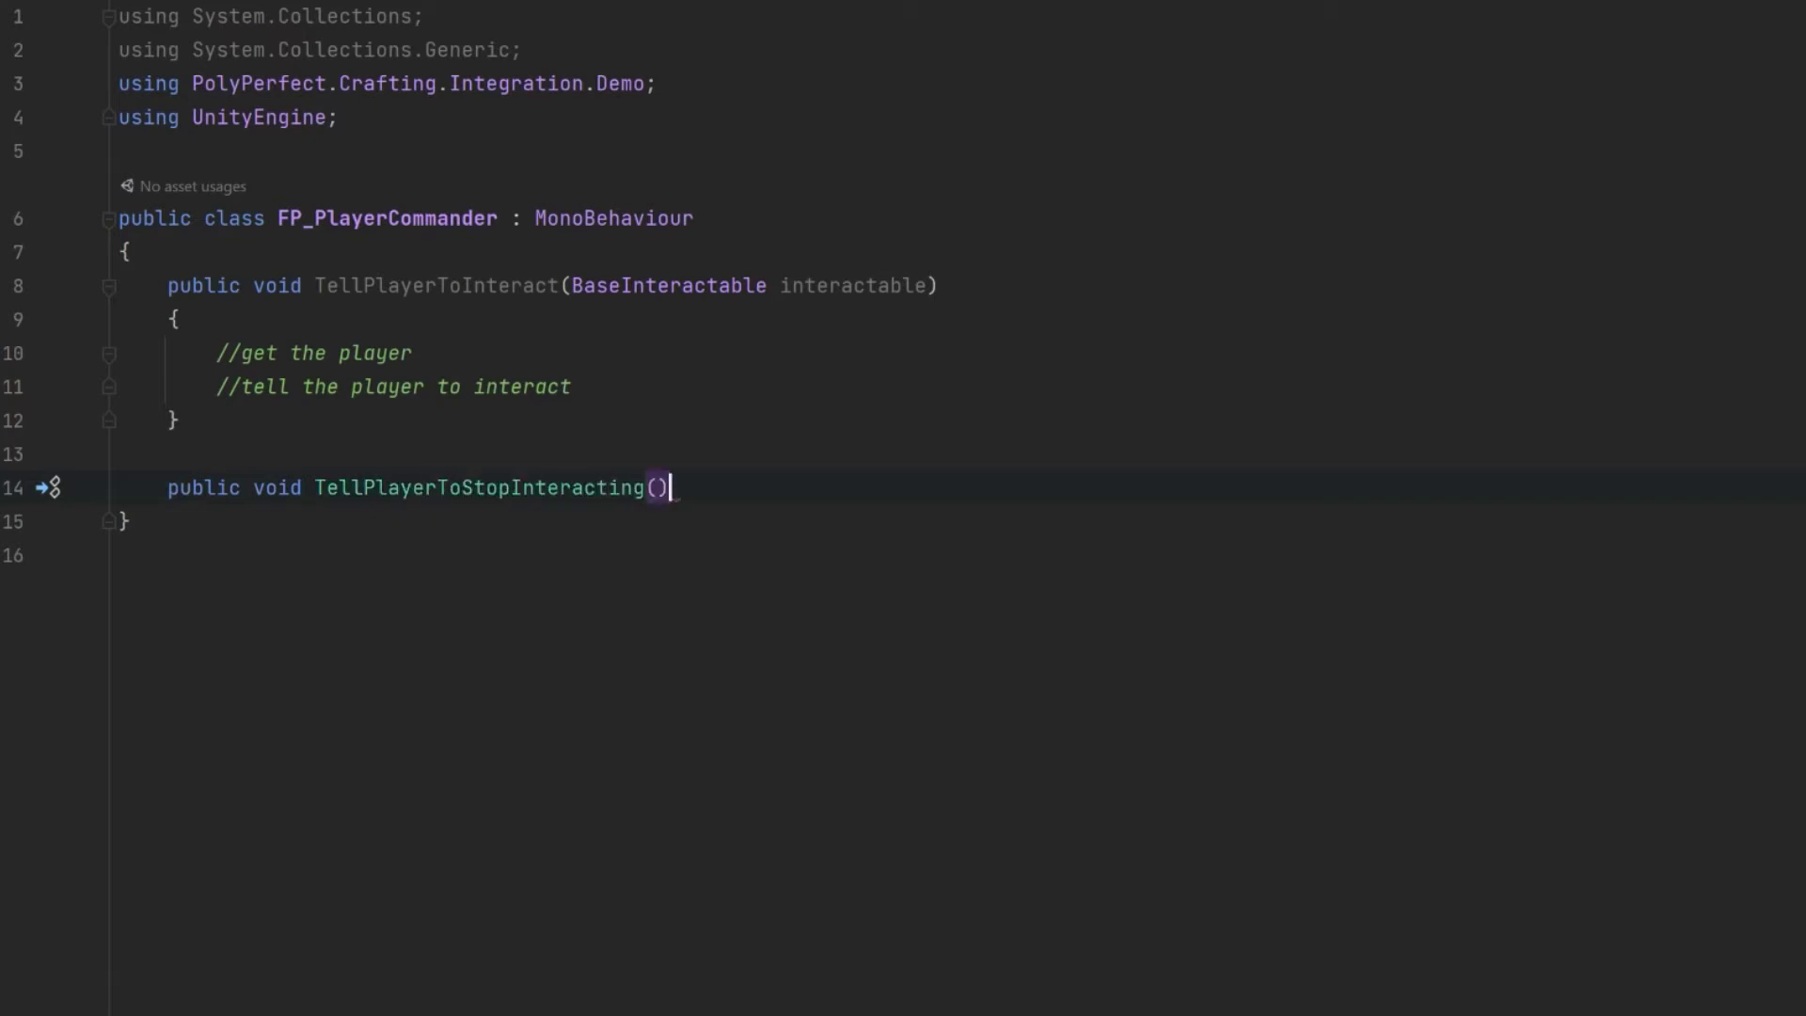
{"action": "key", "text": "Return"}
{"action": "type", "text": "{"}
{"action": "key", "text": "Return"}
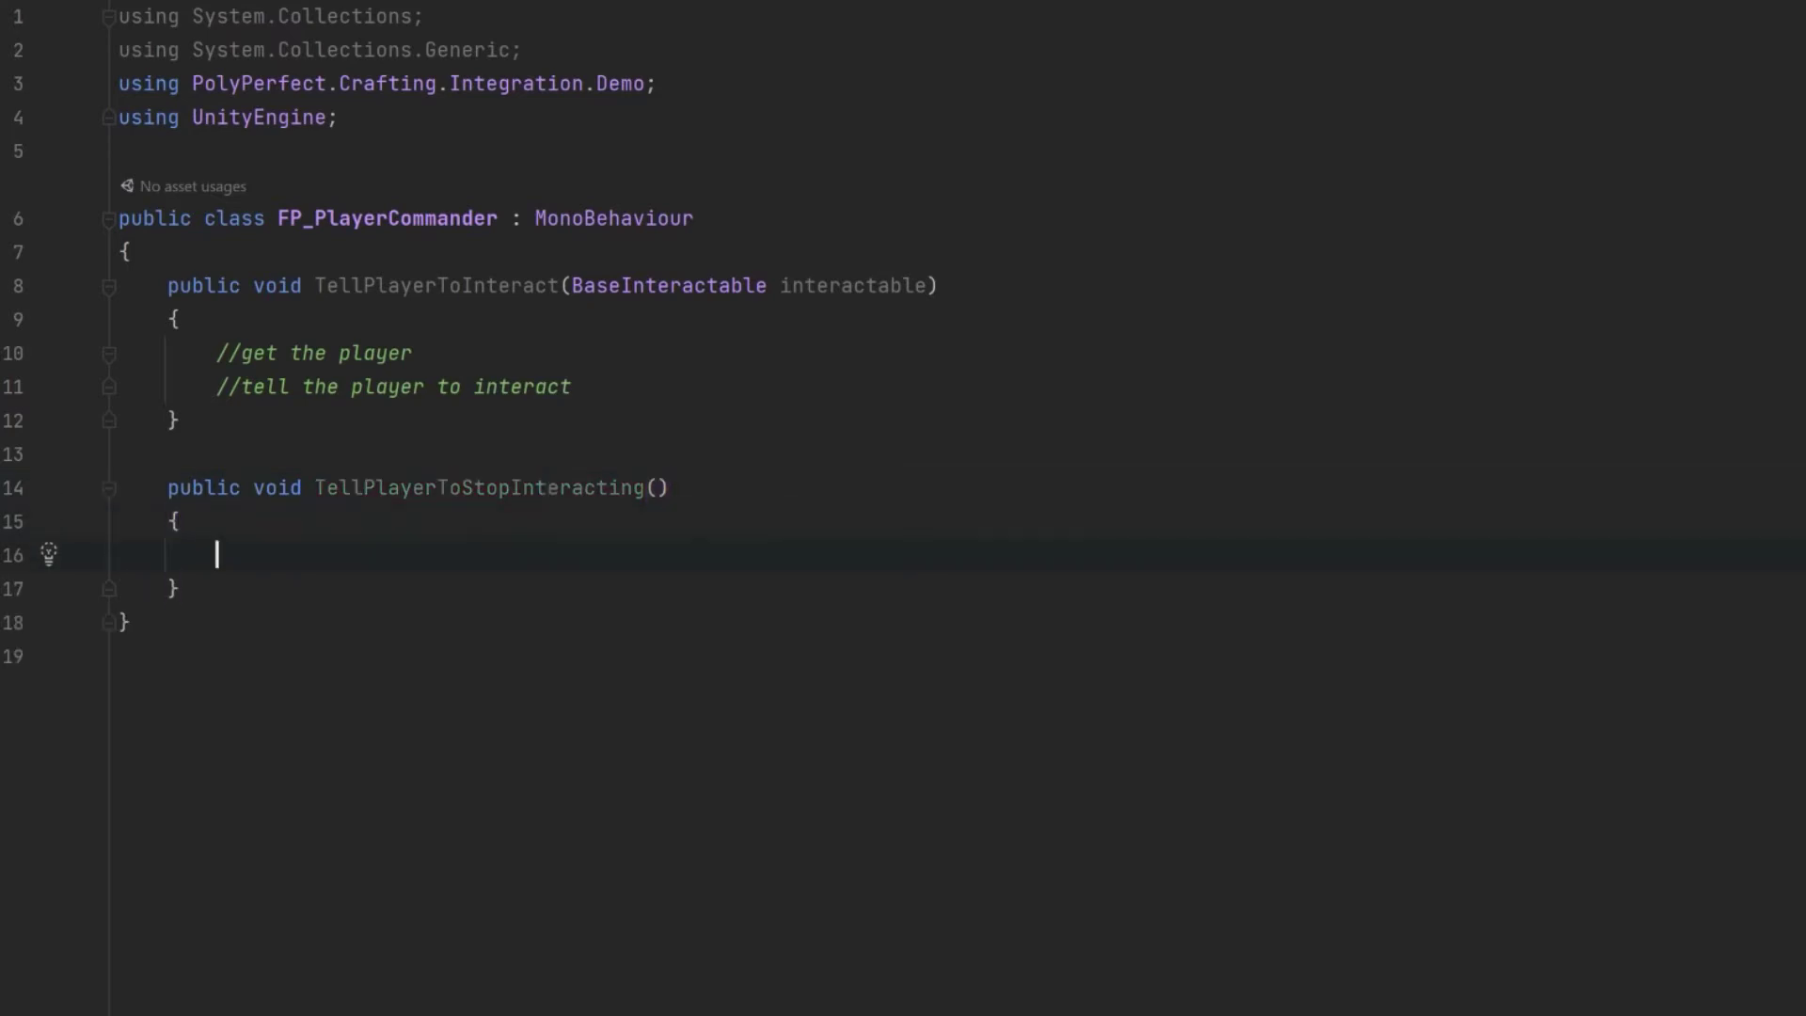
Fill it with '//get the player' and '//tell the player to stop interacting', then return to Unity.
{"action": "type", "text": "//get the player"}
{"action": "key", "text": "Return"}
{"action": "type", "text": "//tell the player to stop interacting"}
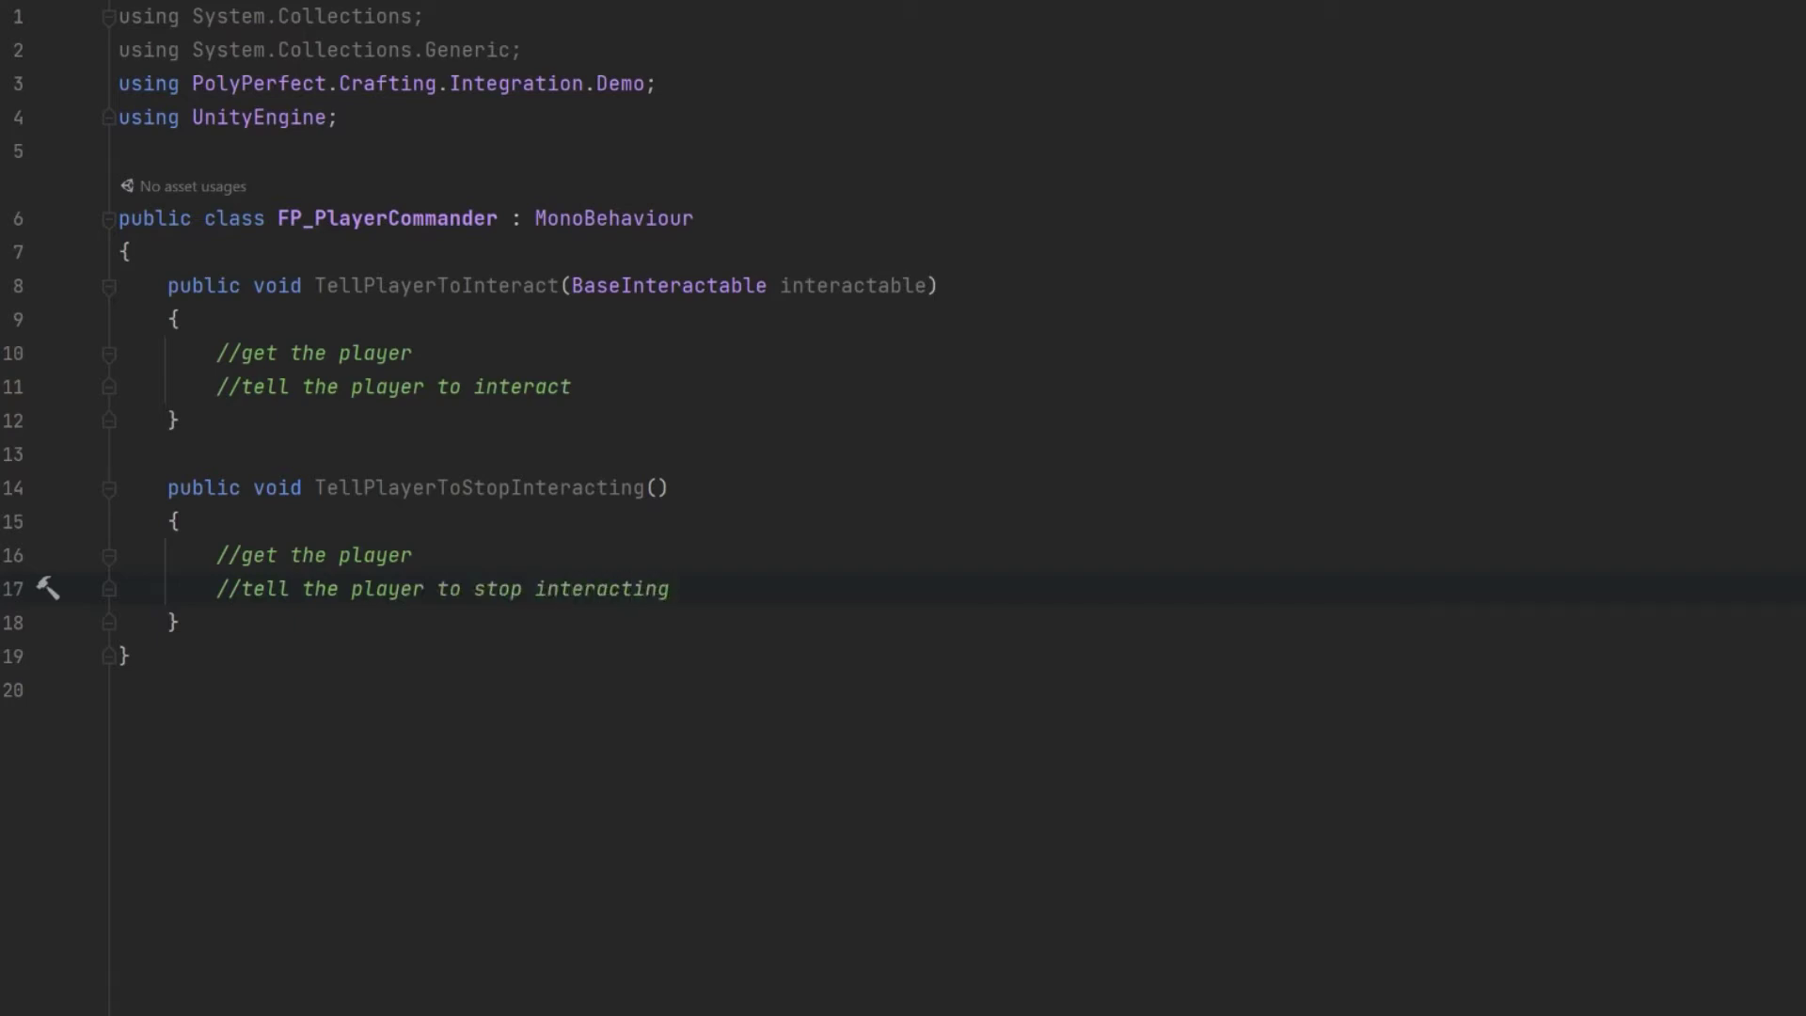
{"action": "key", "text": "alt+Tab"}
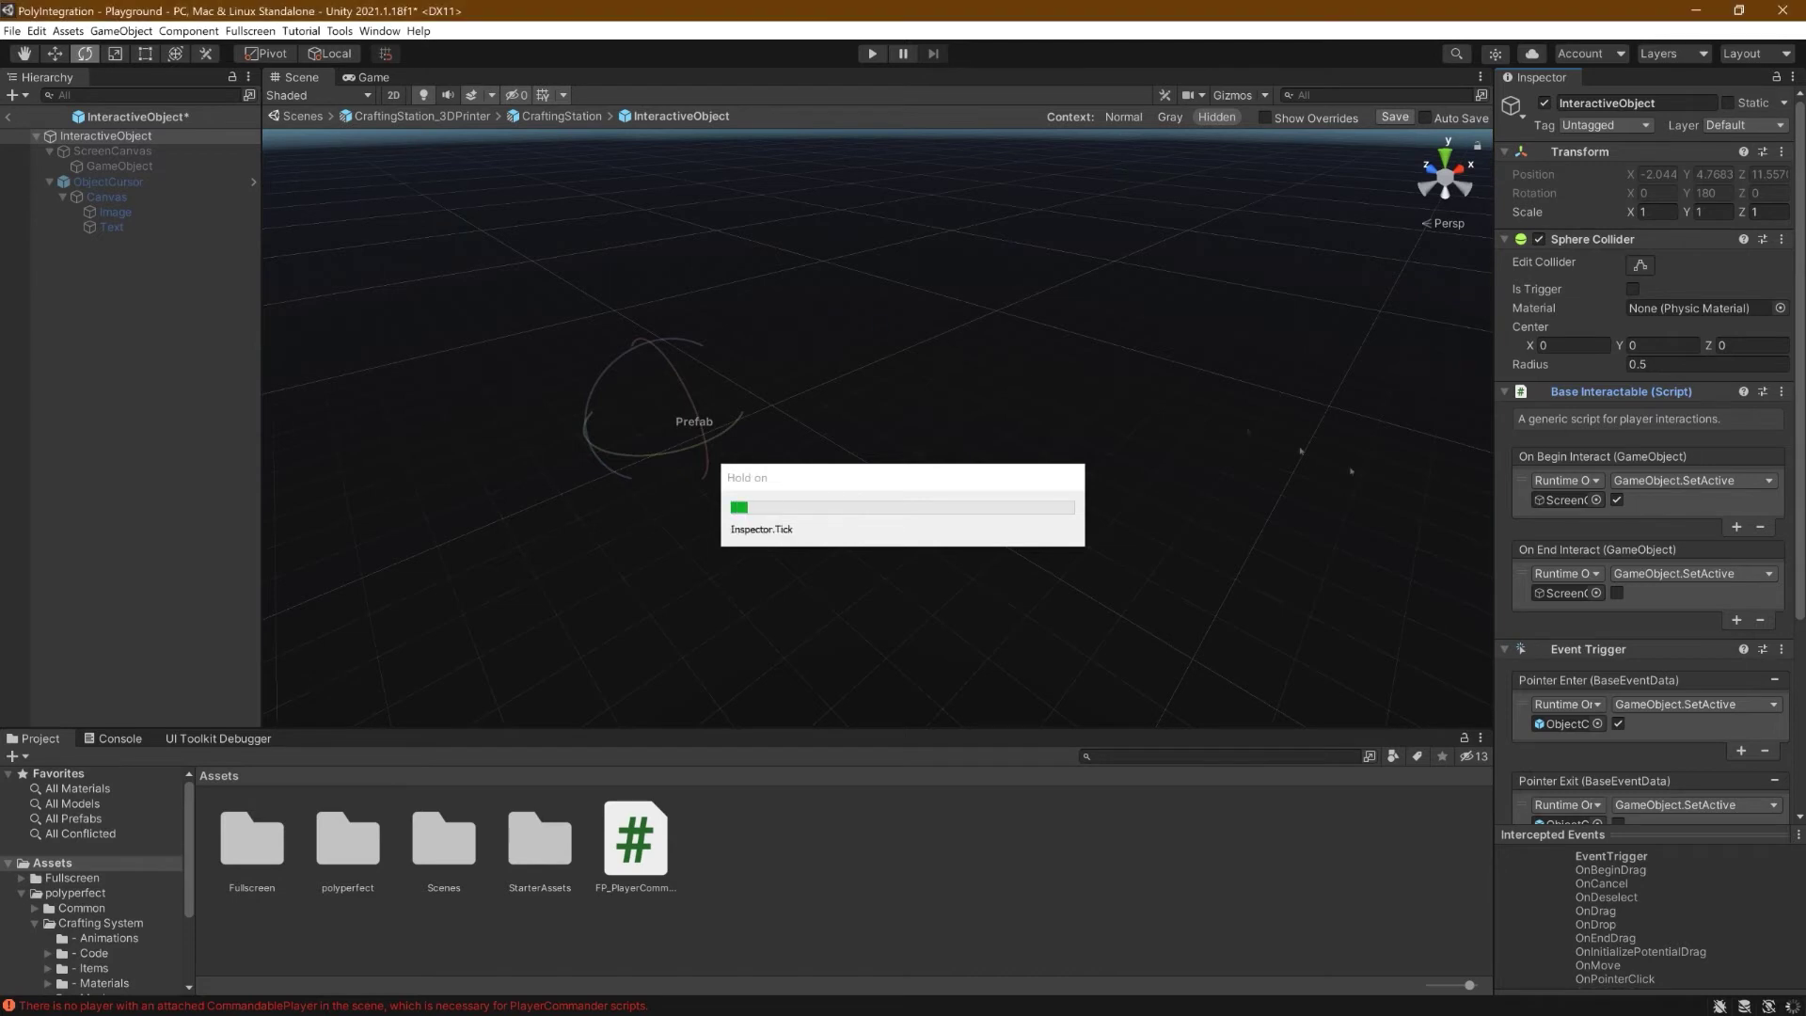
Set the Pointer Click event to call FP_PlayerCommander's TellPlayerToInteract.
{"action": "scroll", "coordinate": [1603, 564], "scroll_direction": "down", "scroll_amount": 5}
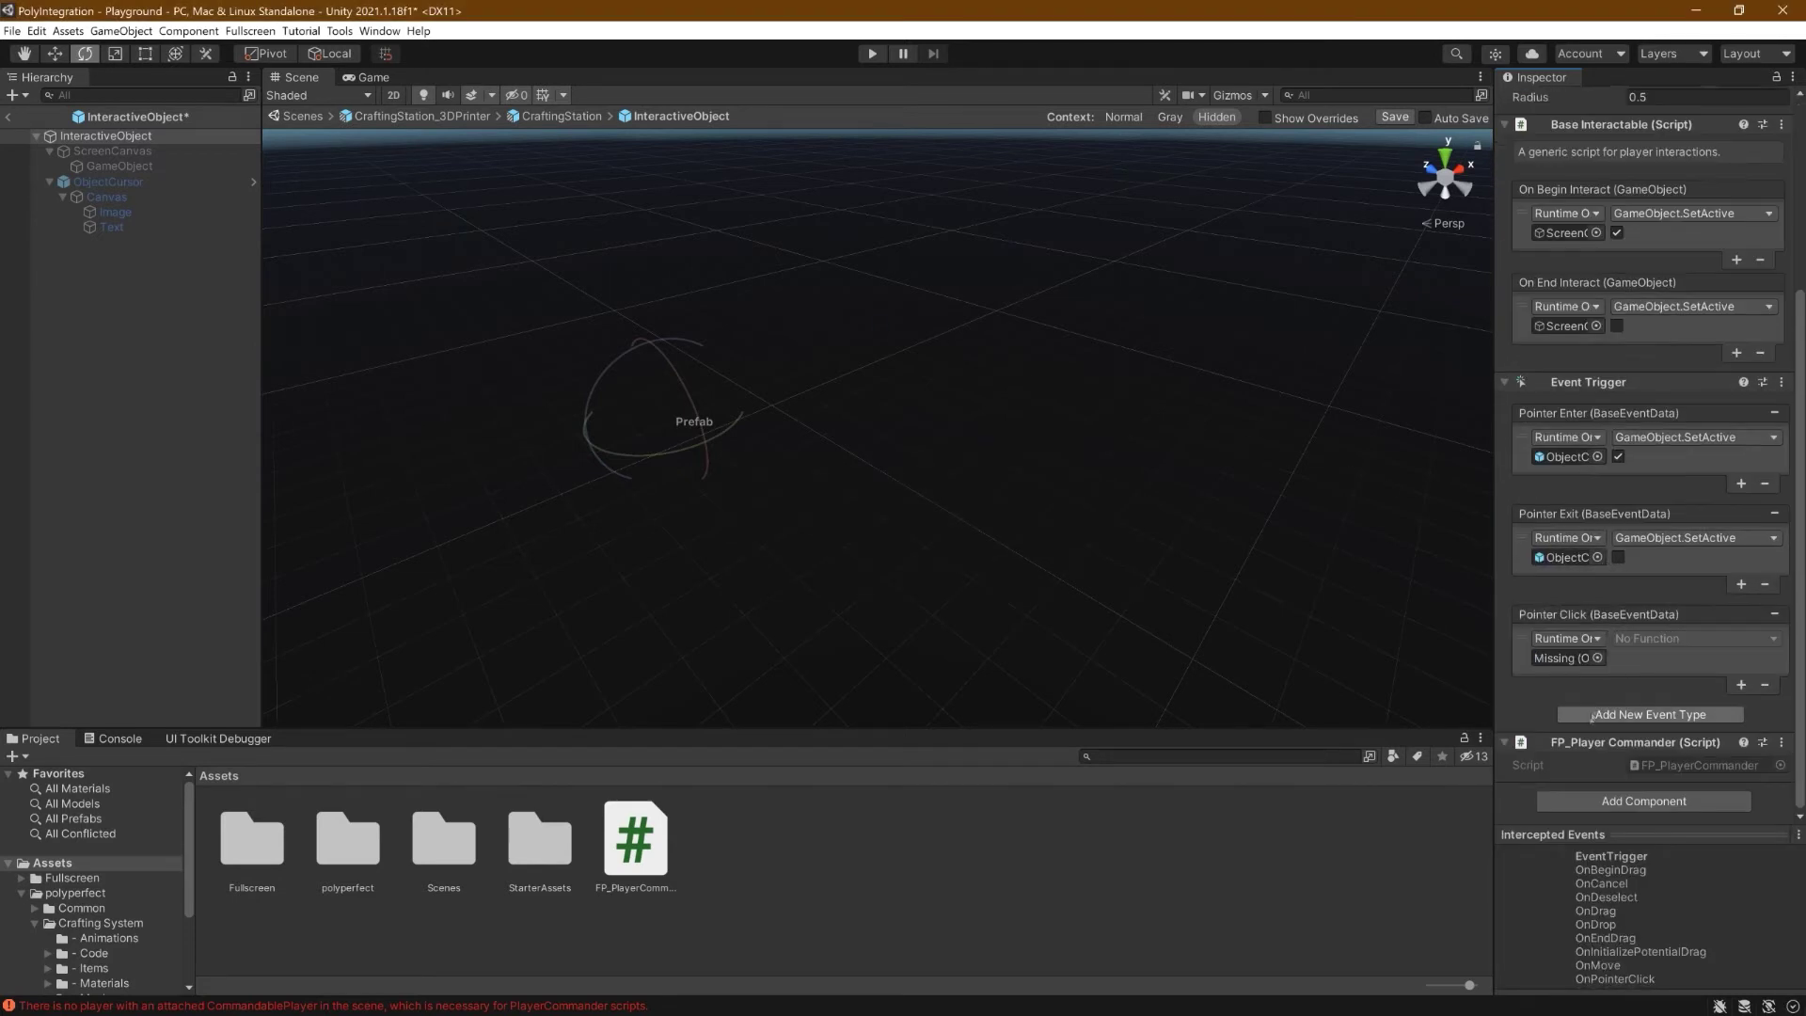
{"action": "left_click_drag", "start_coordinate": [1590, 746], "coordinate": [1568, 659]}
{"action": "left_click", "coordinate": [1632, 640]}
{"action": "mouse_move", "coordinate": [1655, 770]}
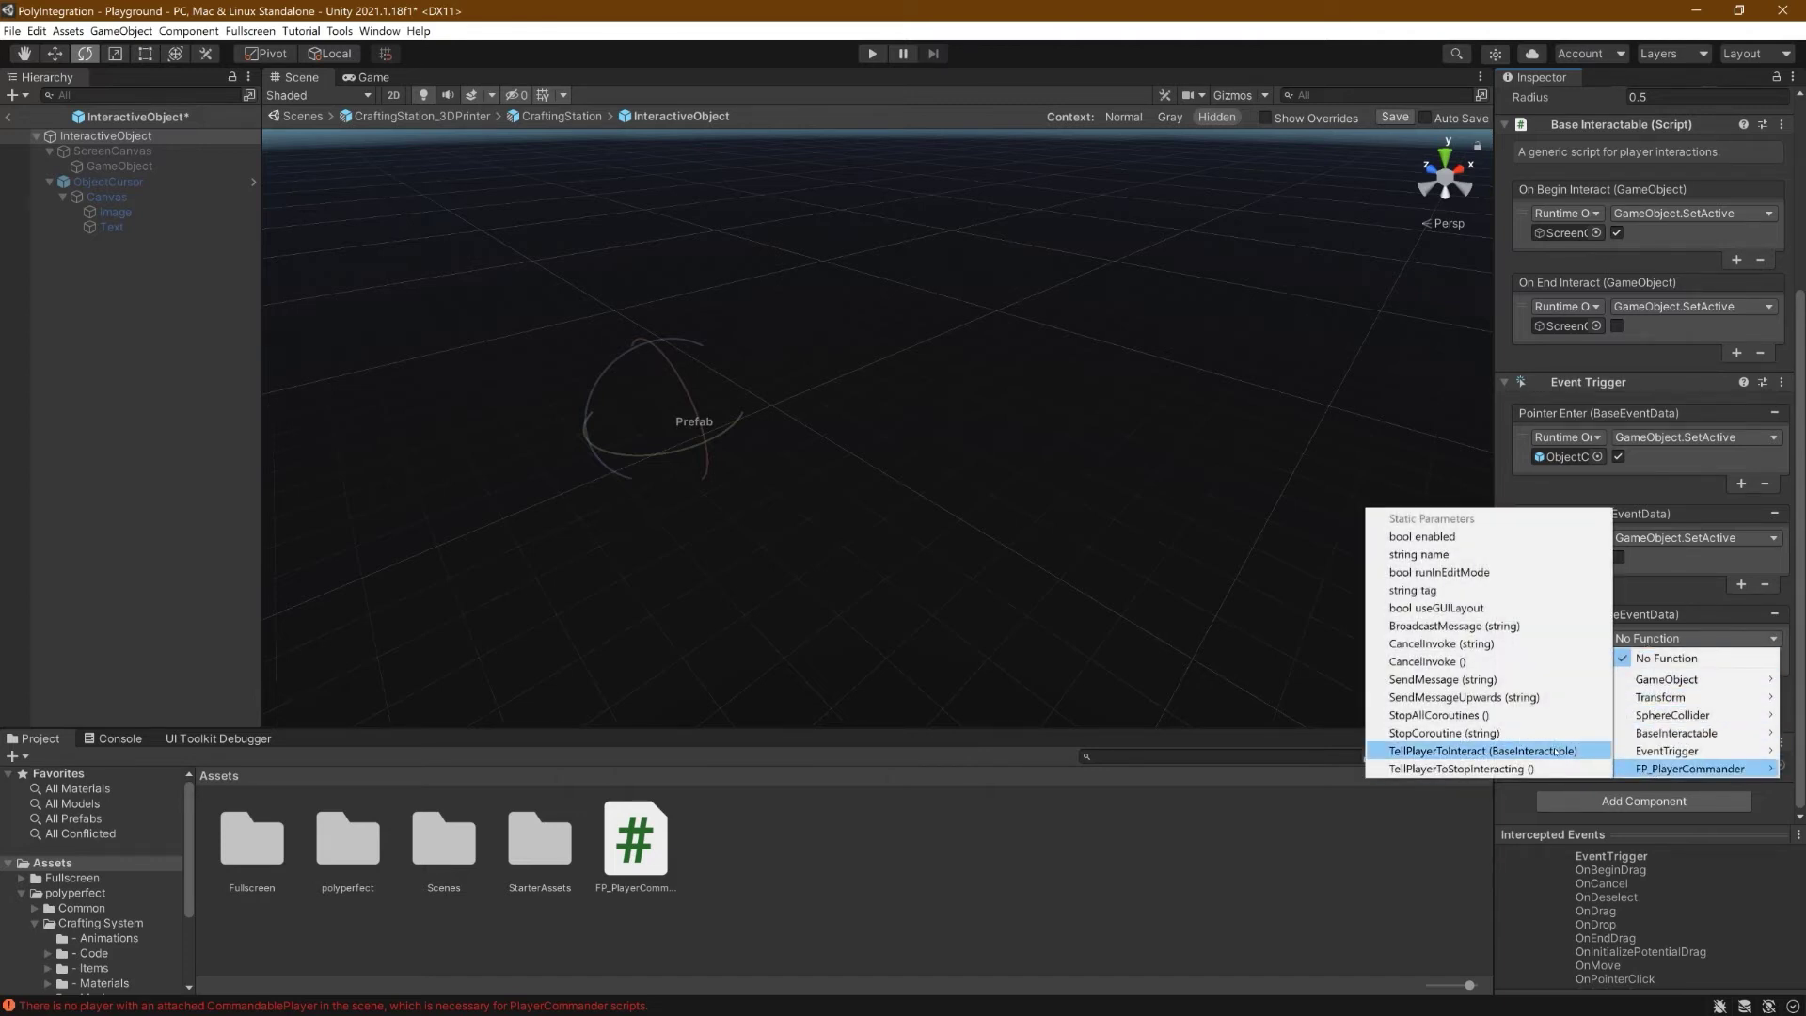
{"action": "left_click", "coordinate": [1557, 750]}
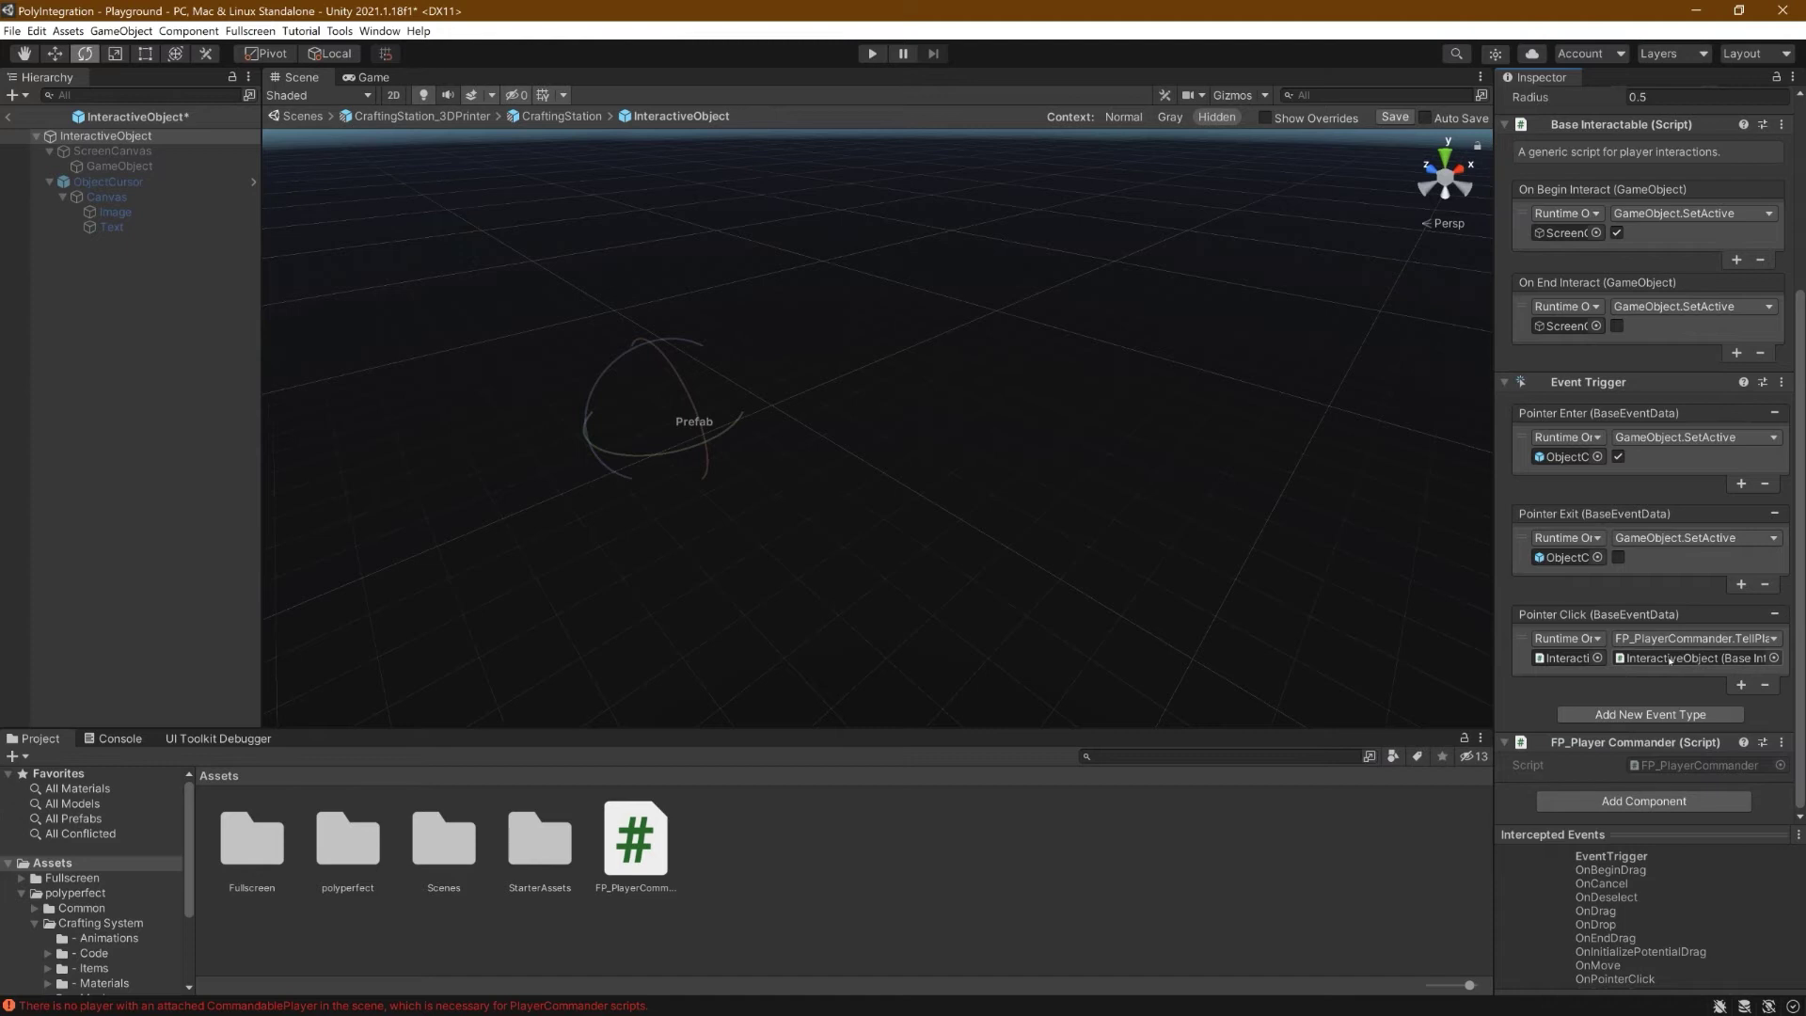
Collapse the Base Interactable component and save the InteractiveObject prefab.
{"action": "scroll", "coordinate": [1670, 661], "scroll_direction": "up", "scroll_amount": 3}
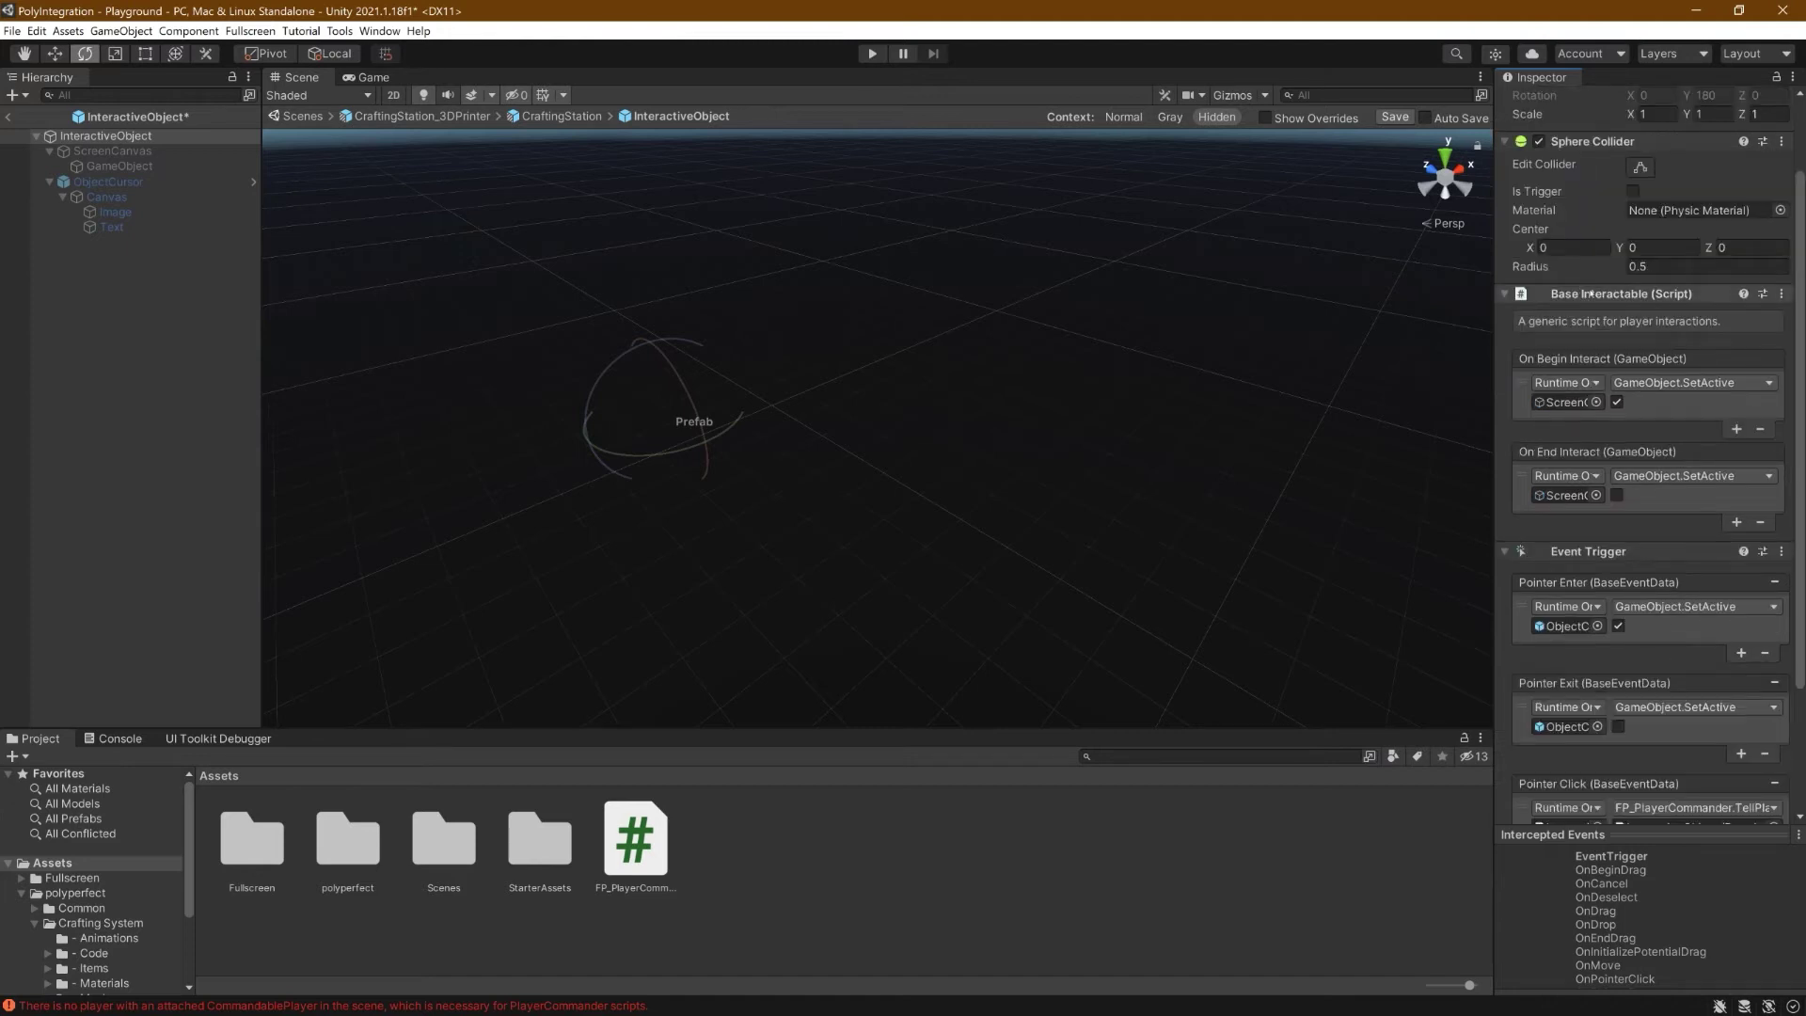
{"action": "left_click", "coordinate": [1601, 297]}
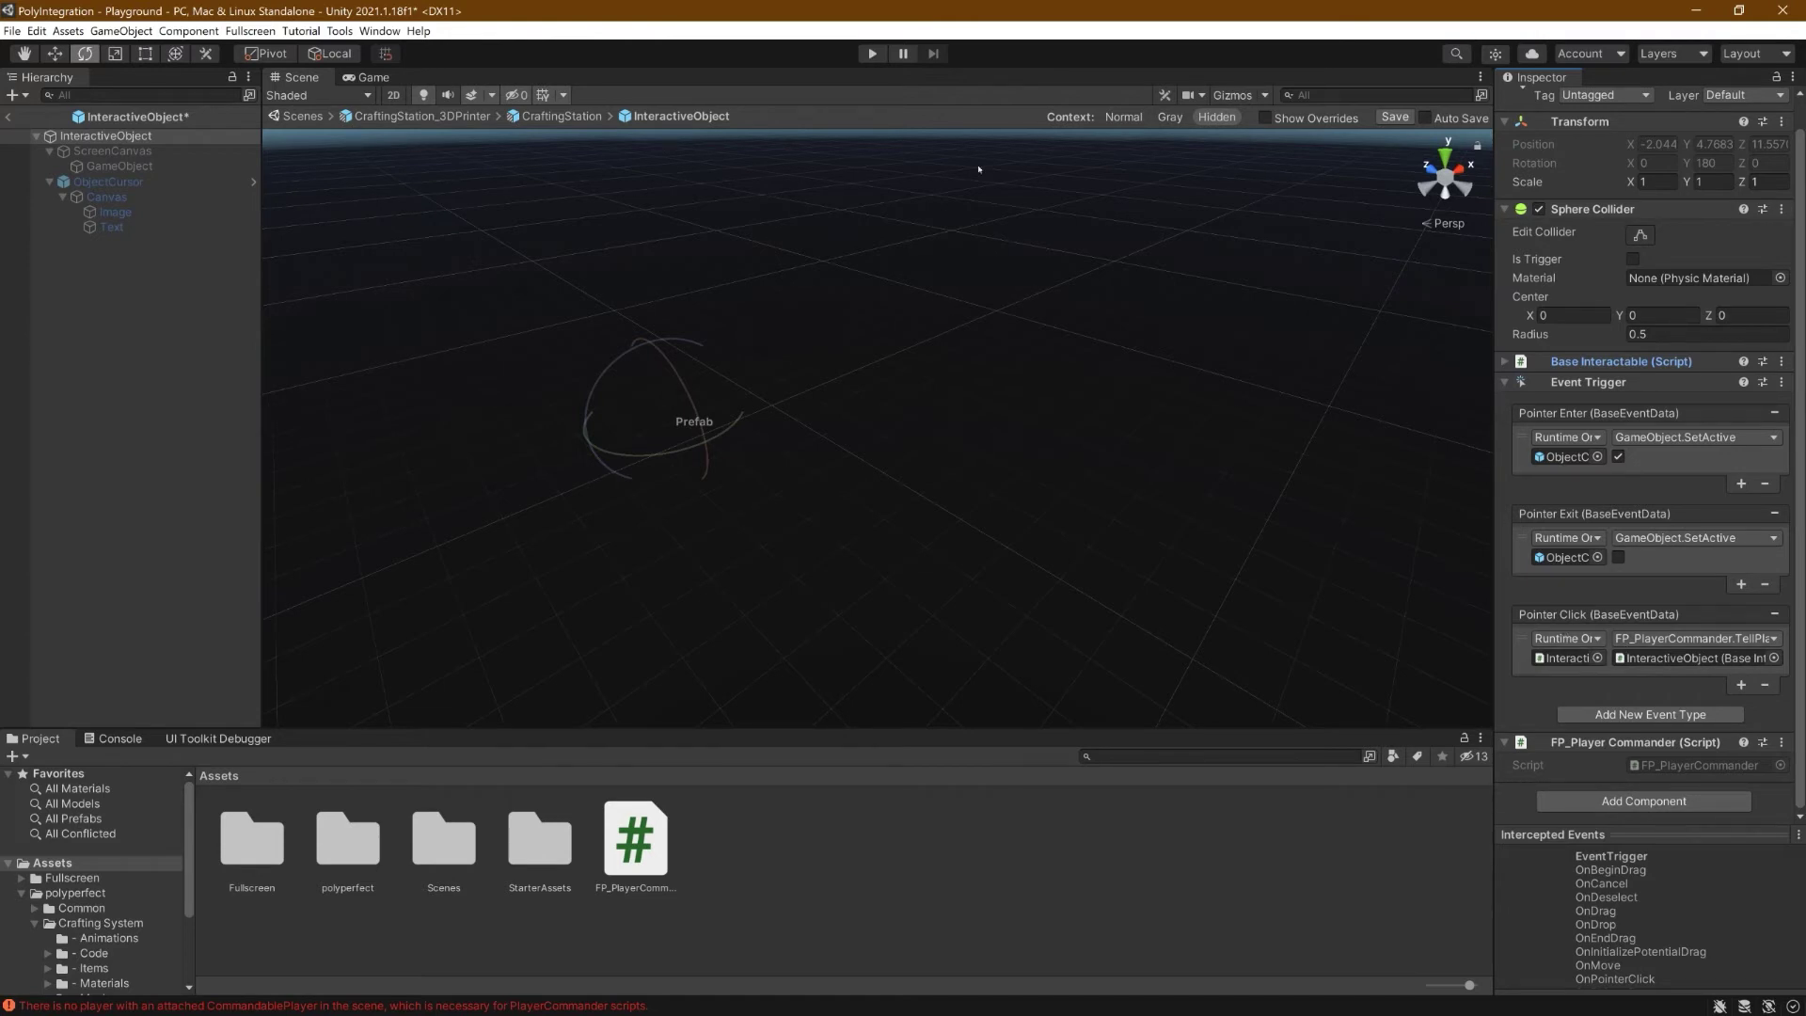
{"action": "left_click", "coordinate": [1392, 117]}
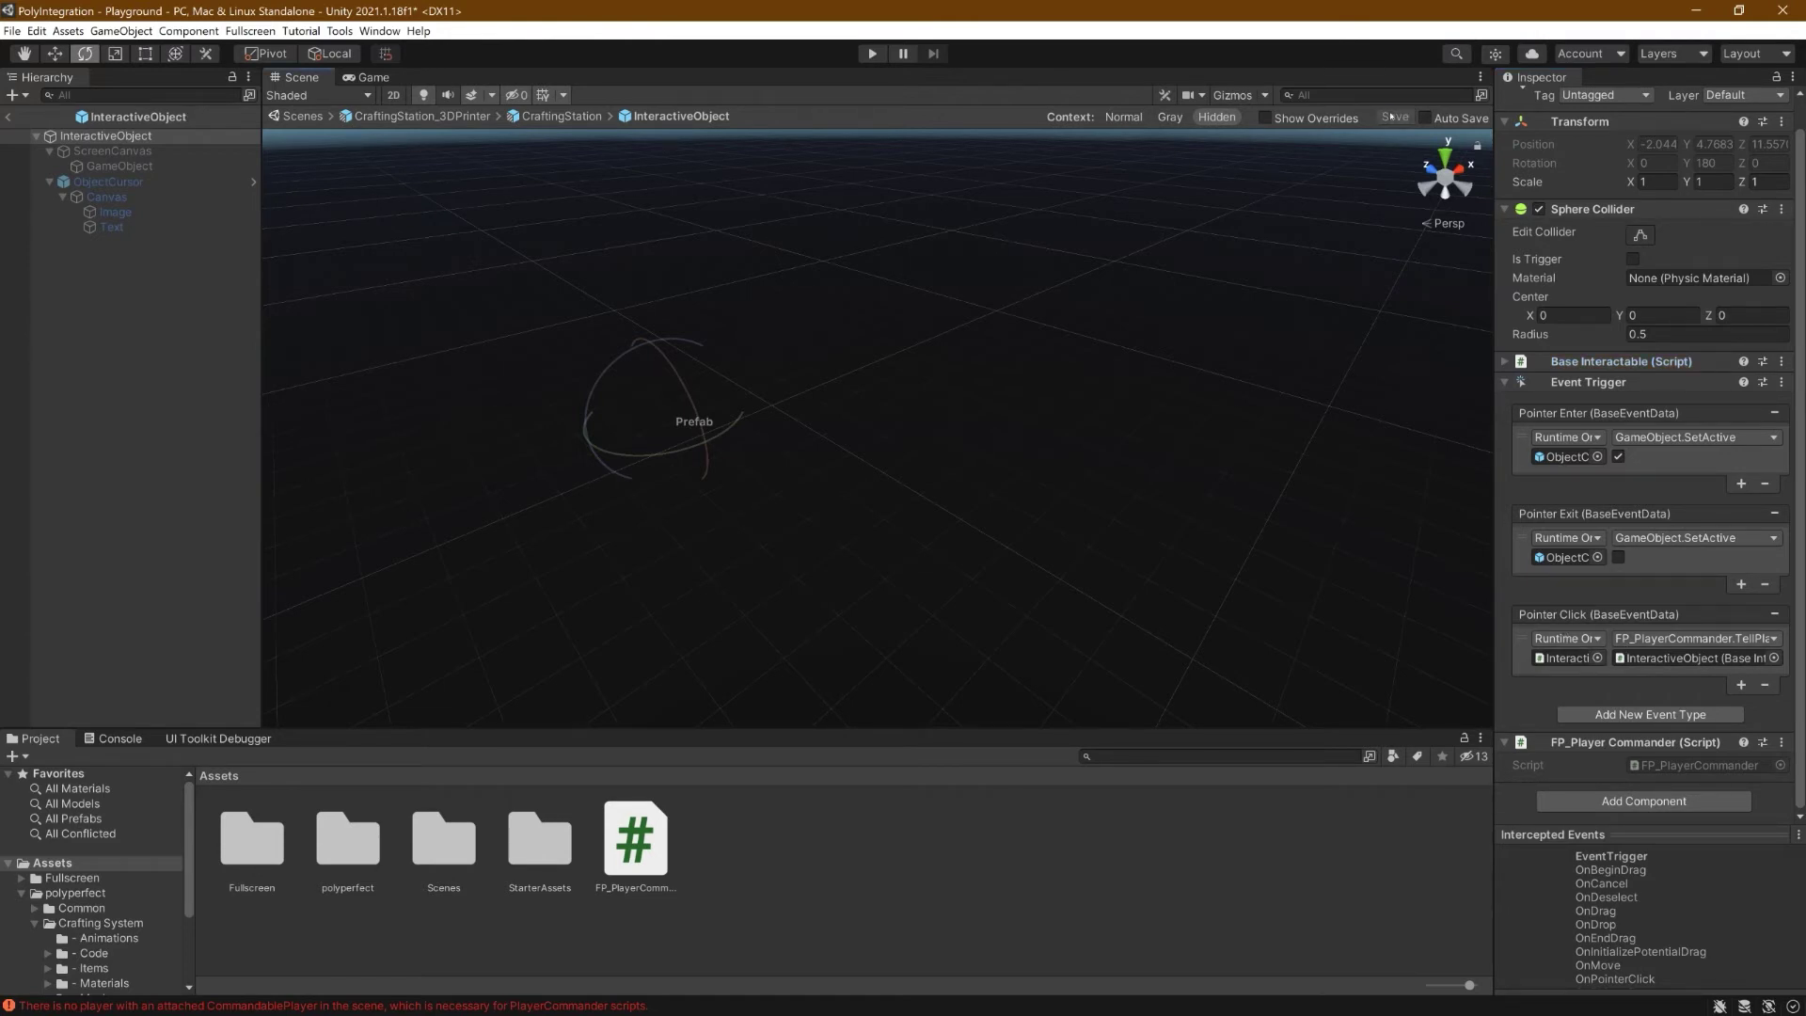
In the CraftingStation prefab, remove the old Player Commander component from CloseButton.
{"action": "left_click", "coordinate": [562, 116]}
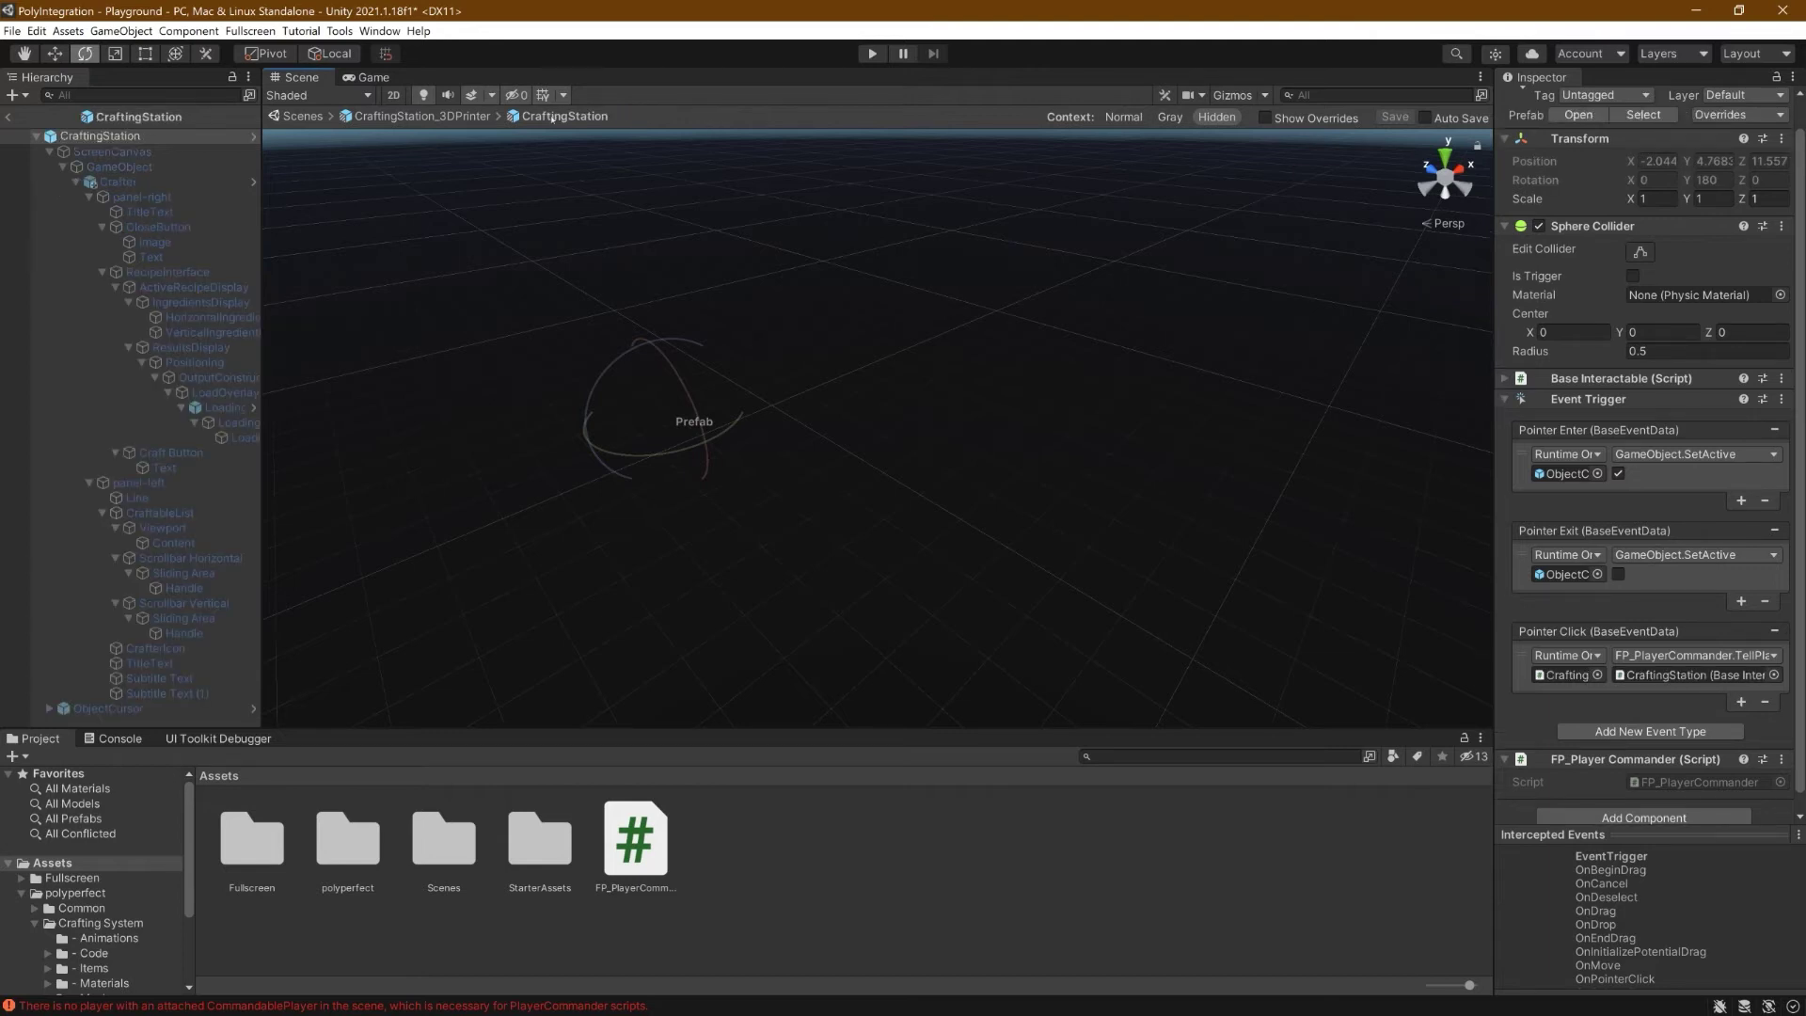
{"action": "left_click", "coordinate": [184, 227]}
{"action": "scroll", "coordinate": [1580, 610], "scroll_direction": "down", "scroll_amount": 5}
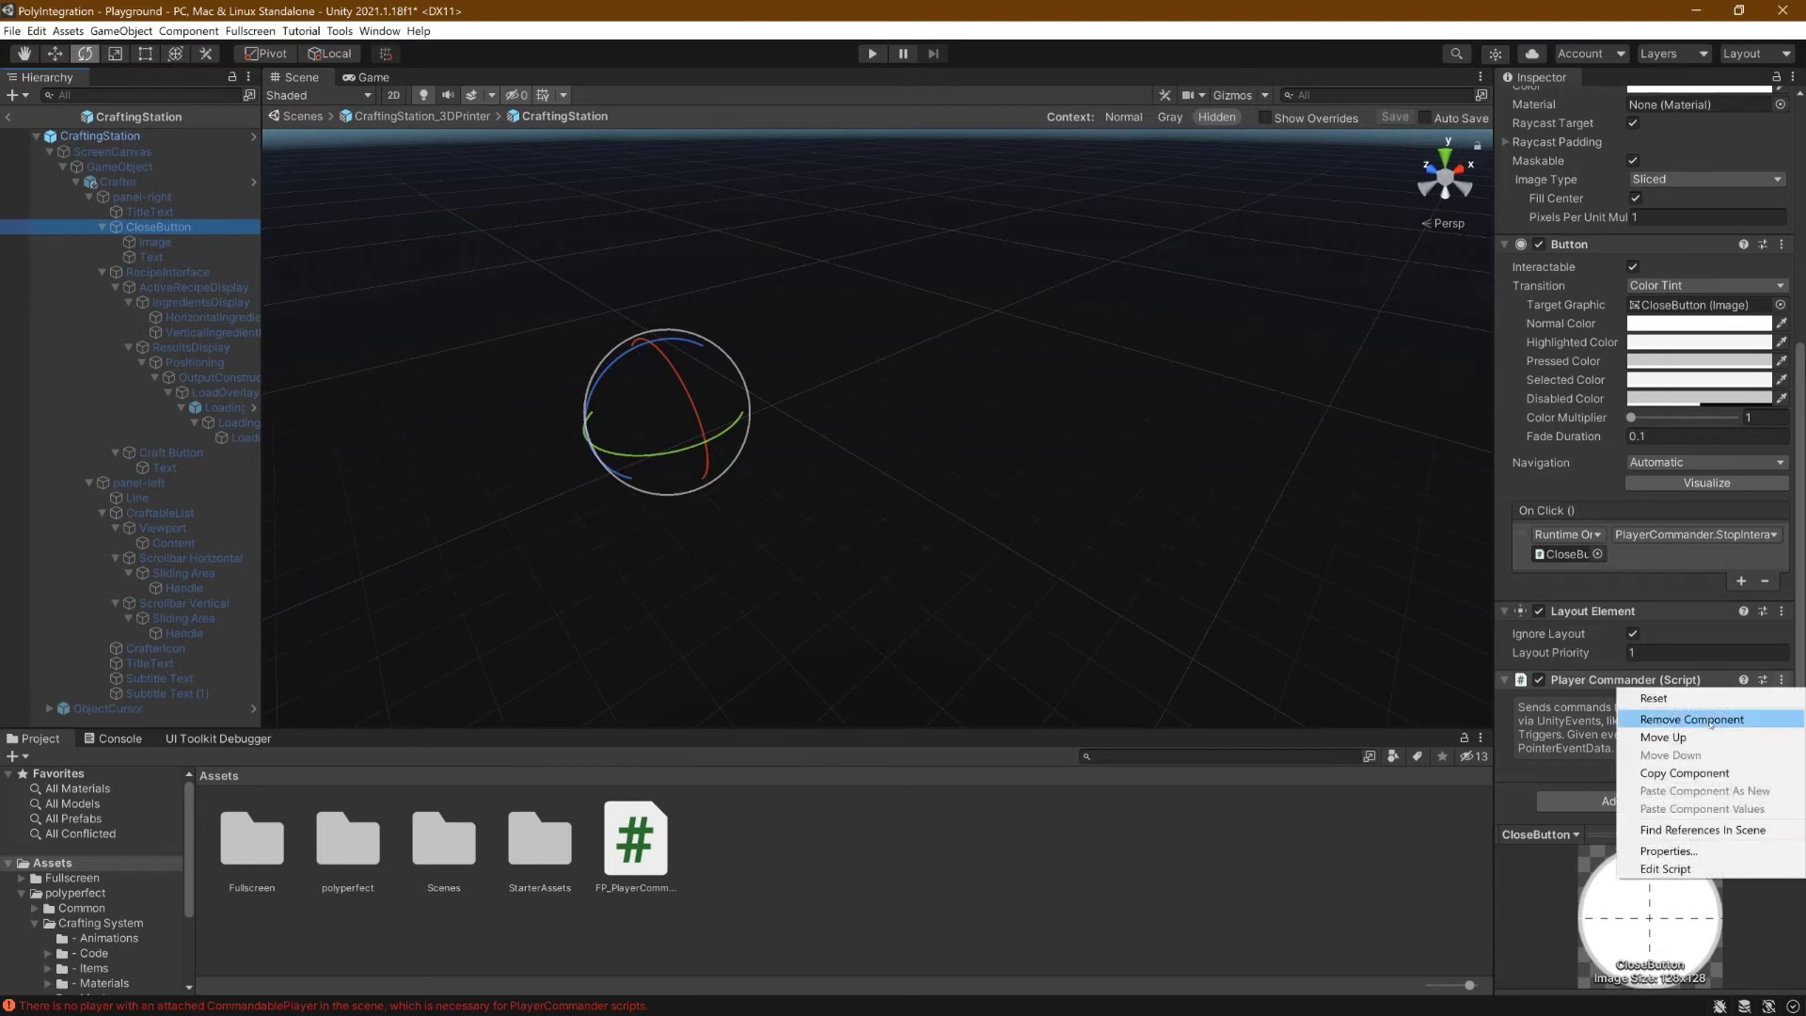
{"action": "left_click", "coordinate": [1710, 722]}
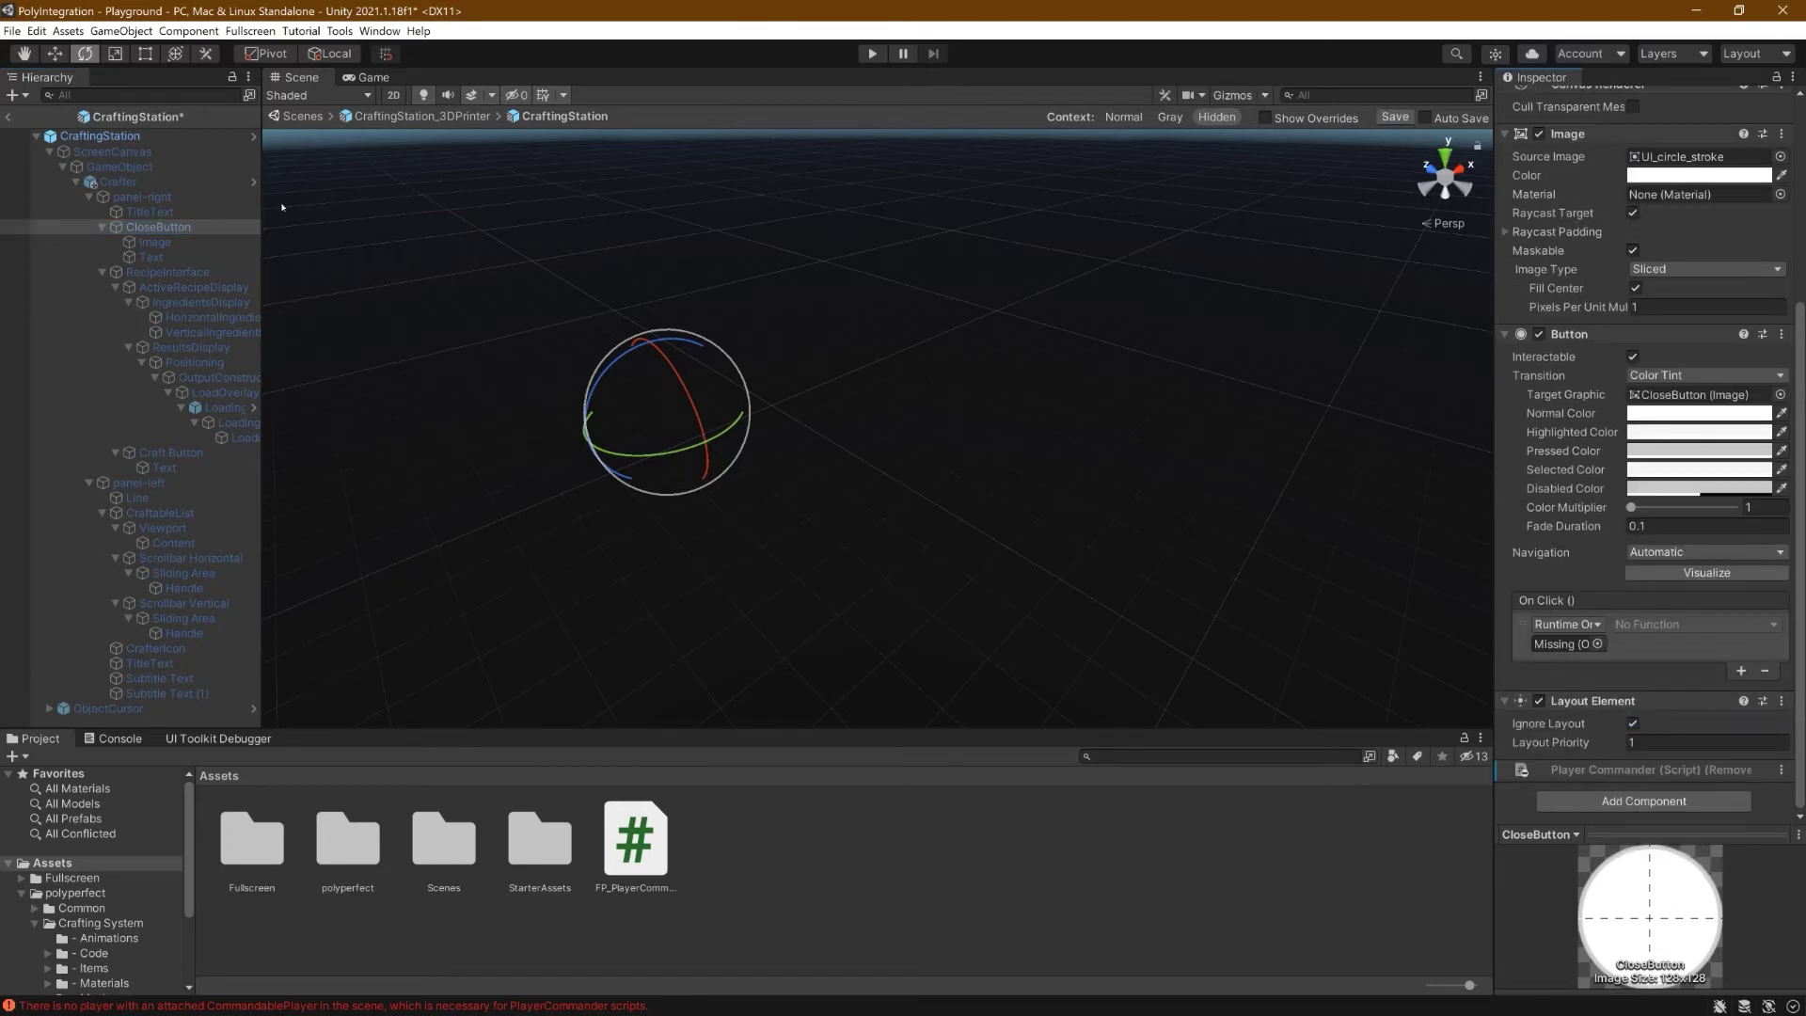
Point CloseButton's On Click at CraftingStation's TellPlayerToStopInteracting and save the prefab.
{"action": "left_click", "coordinate": [1577, 646]}
{"action": "left_click_drag", "start_coordinate": [1577, 649], "coordinate": [1578, 647]}
{"action": "left_click", "coordinate": [1693, 624]}
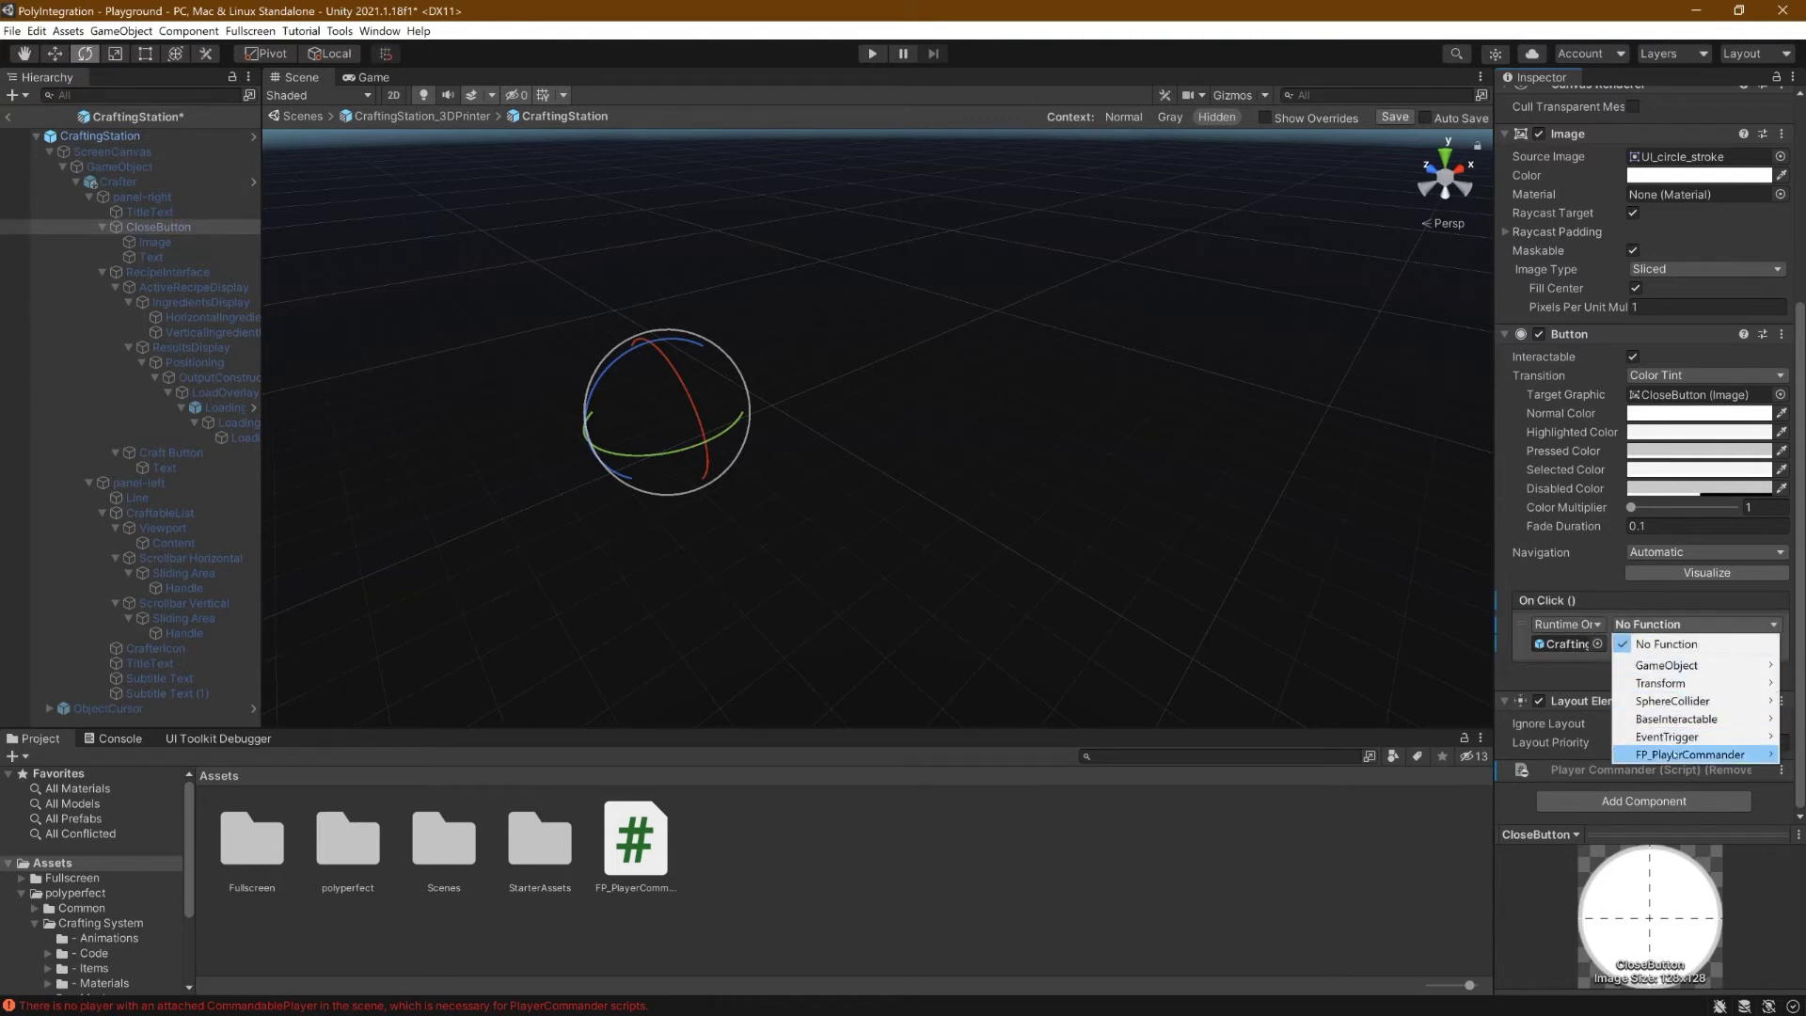
{"action": "mouse_move", "coordinate": [1648, 757]}
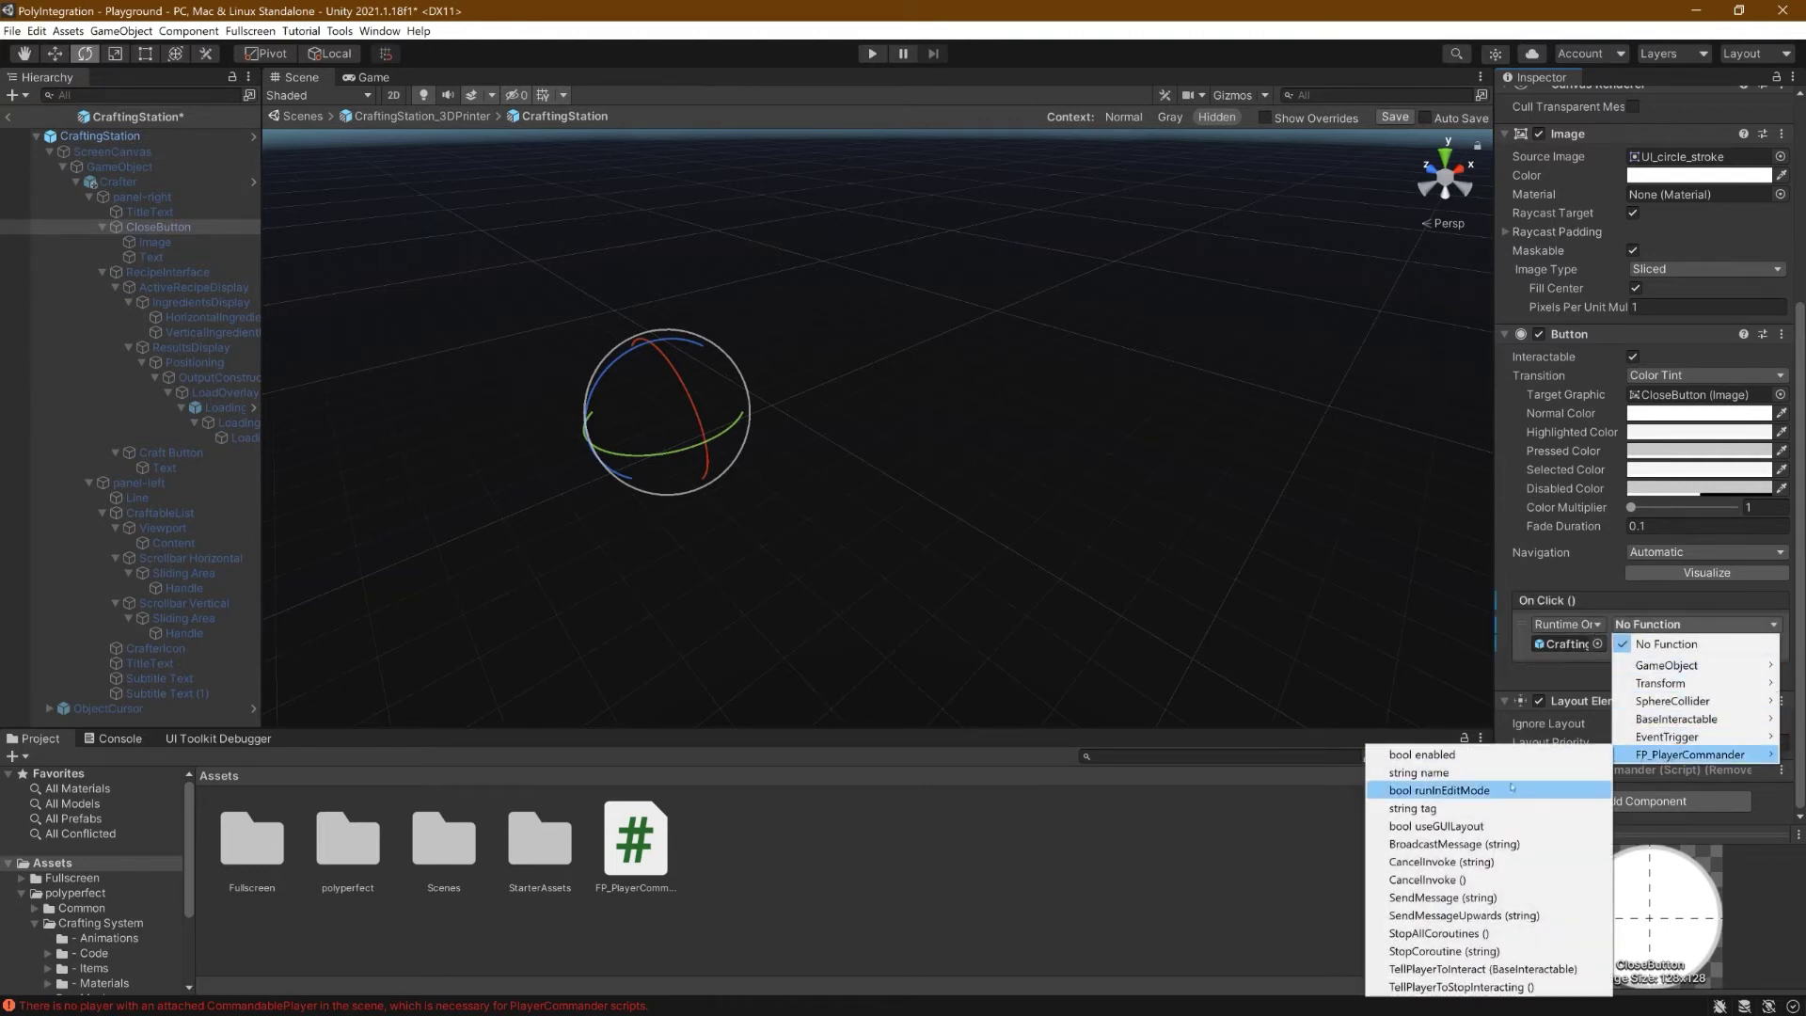
{"action": "left_click", "coordinate": [1473, 988]}
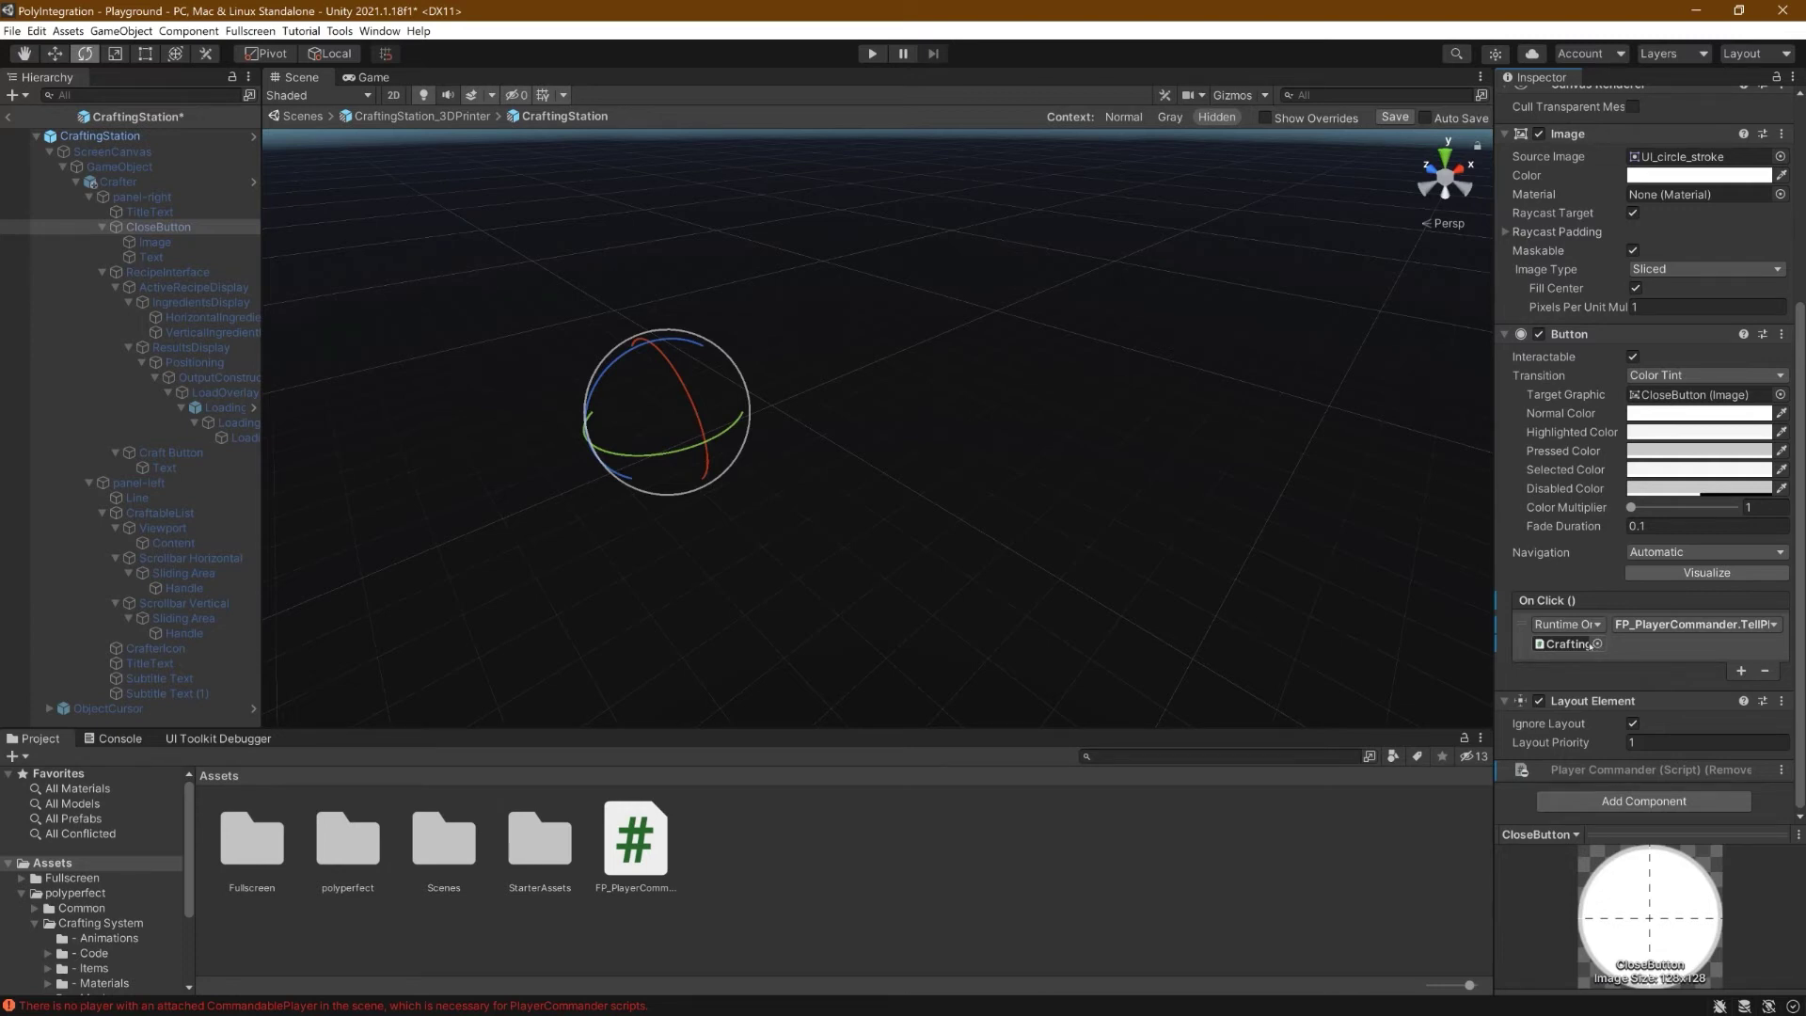
{"action": "left_click", "coordinate": [1395, 117]}
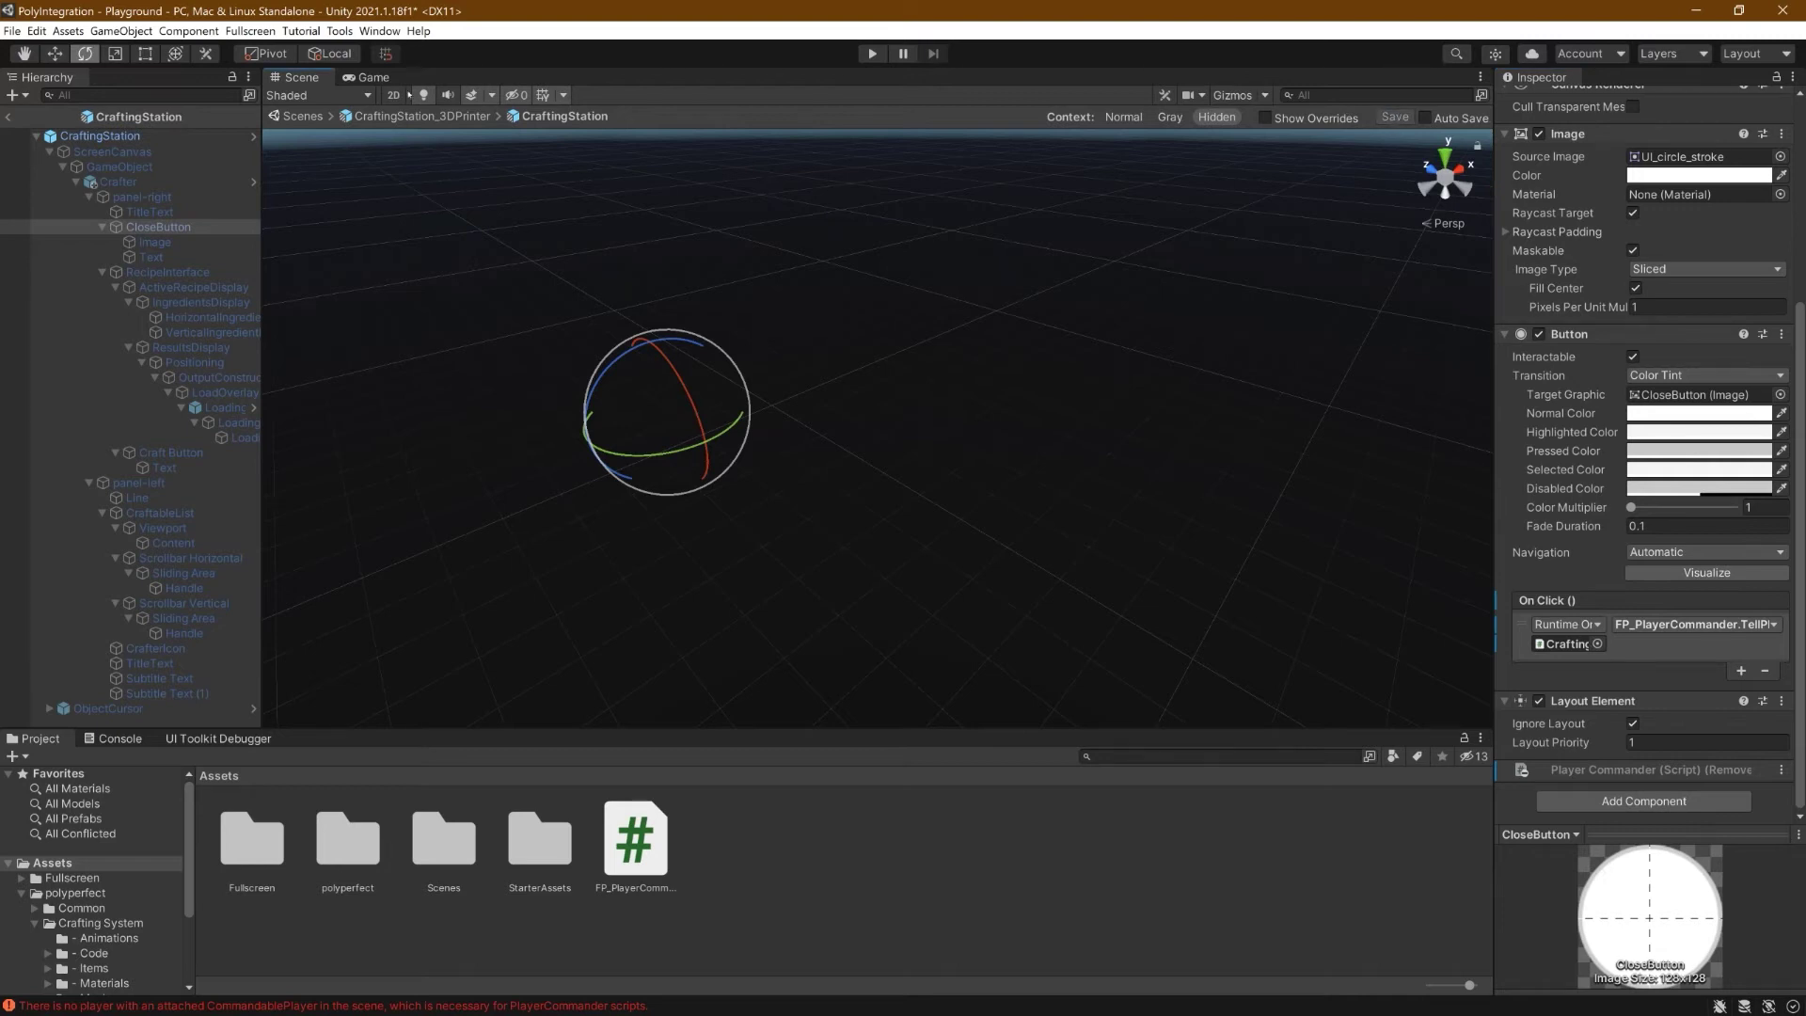